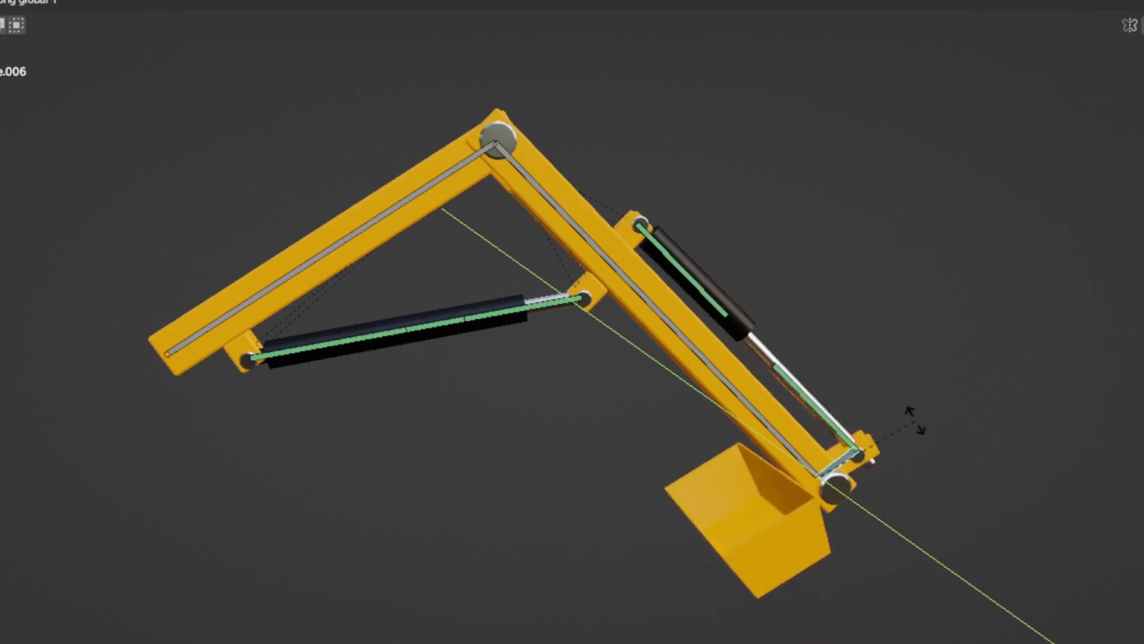
Step: Test the finished rig by posing the bucket bone and rotating the second arm's bone up to horizontal
{"action": "left_click", "coordinate": [862, 379]}
{"action": "left_click", "coordinate": [535, 197]}
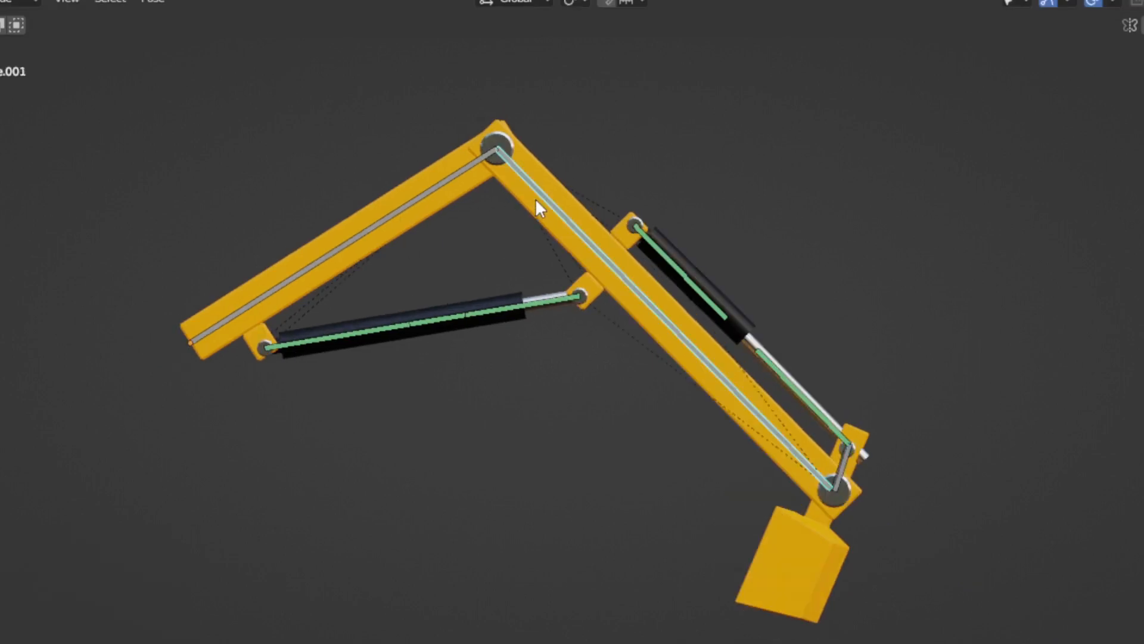
{"action": "key", "text": "r"}
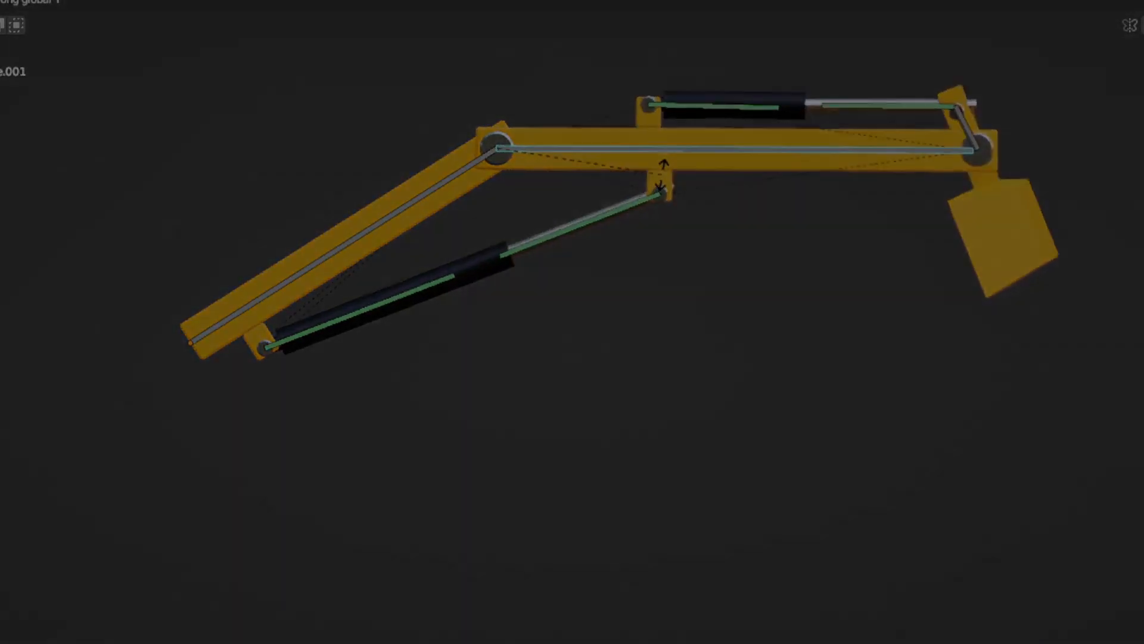
{"action": "left_click", "coordinate": [668, 174]}
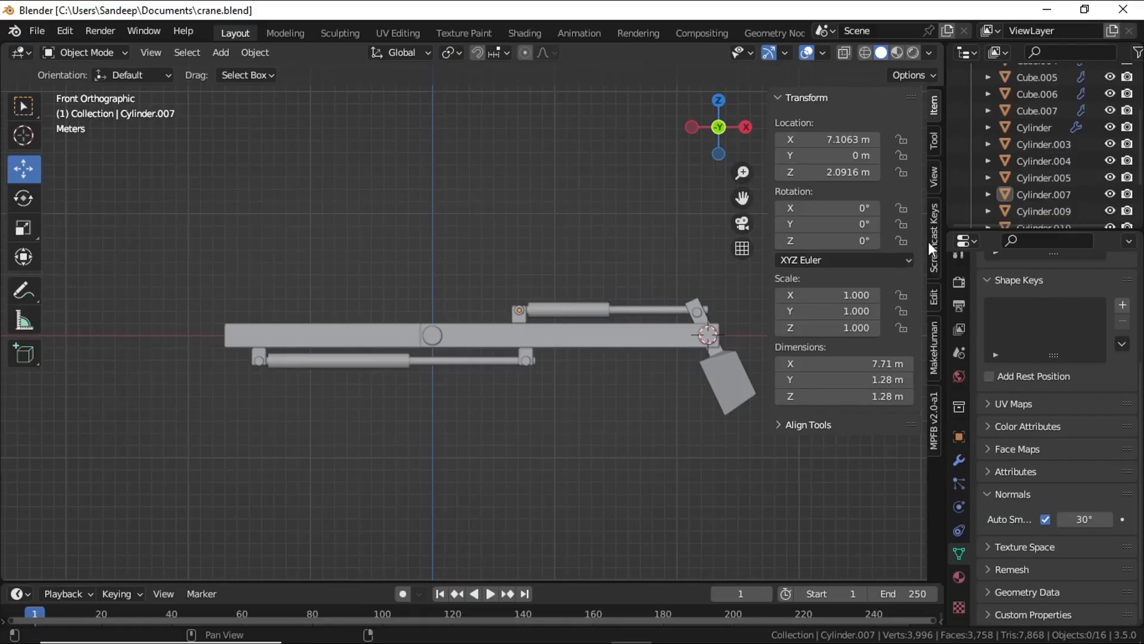
Step: Turn on the Screencast Keys overlay and hide the viewport sidebar
{"action": "left_click", "coordinate": [931, 241]}
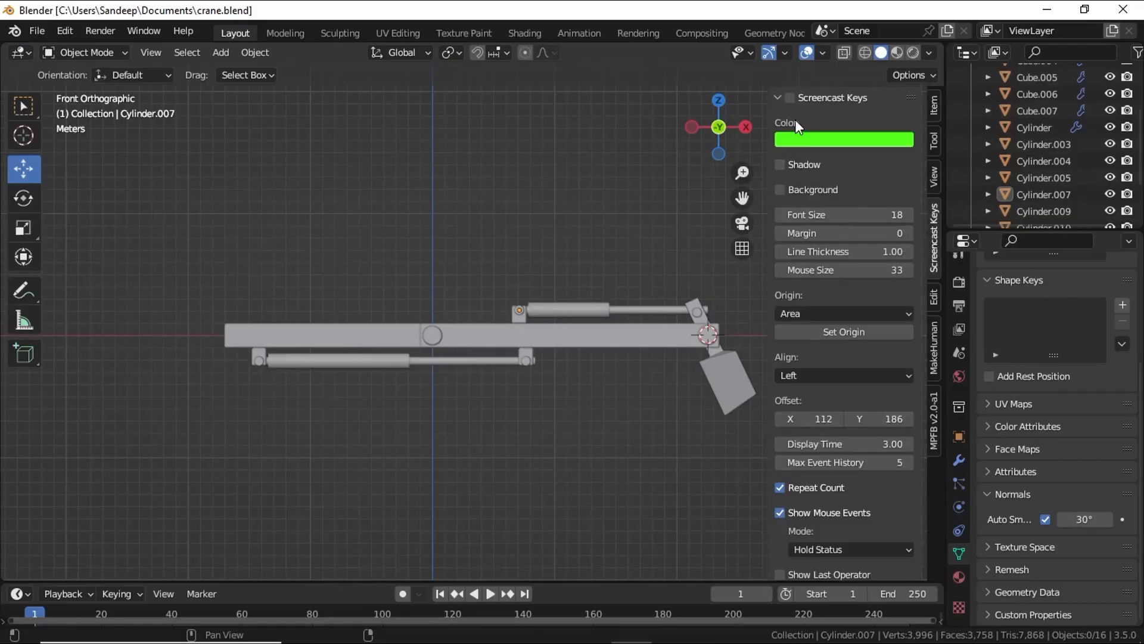
{"action": "left_click", "coordinate": [789, 98]}
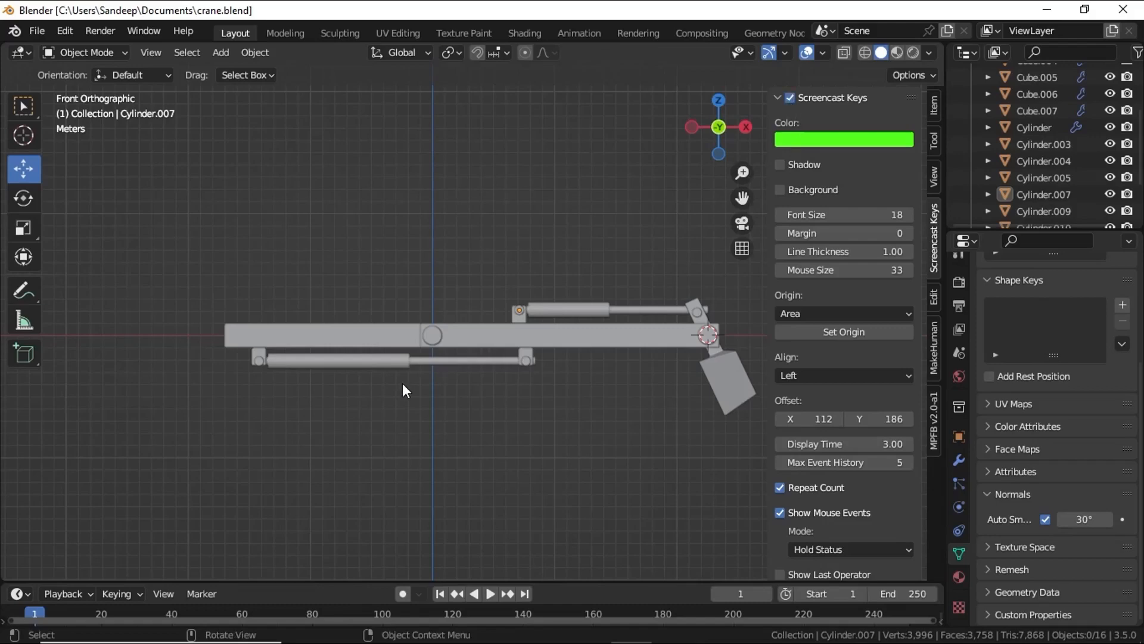
{"action": "key", "text": "n"}
{"action": "key", "text": "n"}
{"action": "key", "text": "n"}
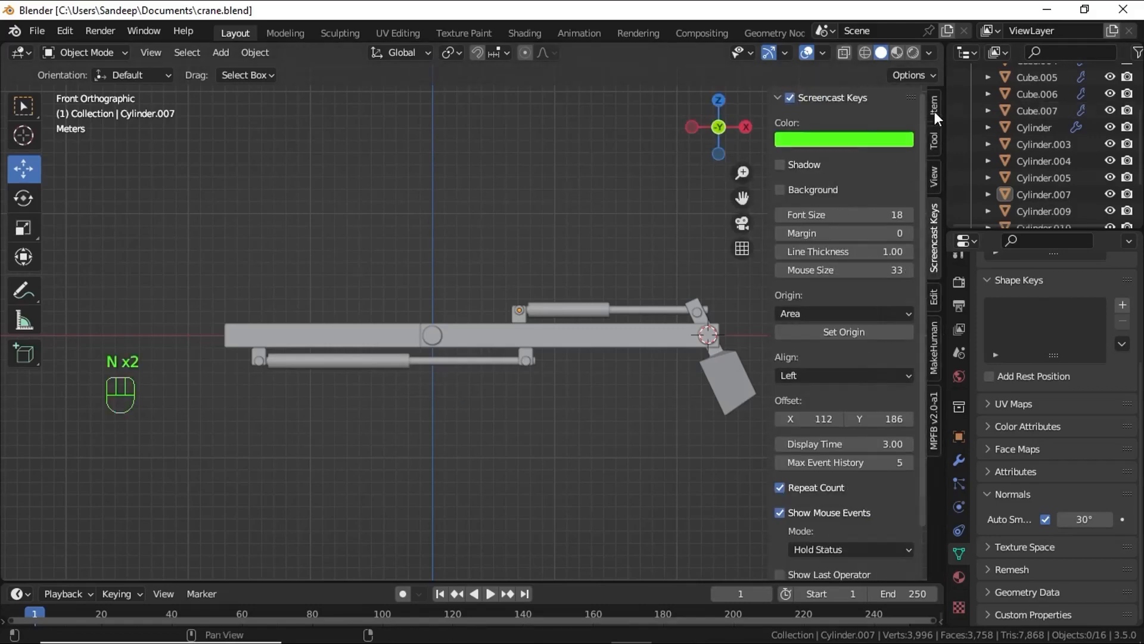
Step: Parent the bracket and pin beneath the first arm's outer end to the first arm using Object (Keep Transform)
{"action": "scroll", "coordinate": [225, 340], "scroll_direction": "up", "scroll_amount": 4}
{"action": "middle_click_drag", "start_coordinate": [225, 341], "coordinate": [498, 314], "text": "shift"}
{"action": "scroll", "coordinate": [255, 371], "scroll_direction": "up", "scroll_amount": 2}
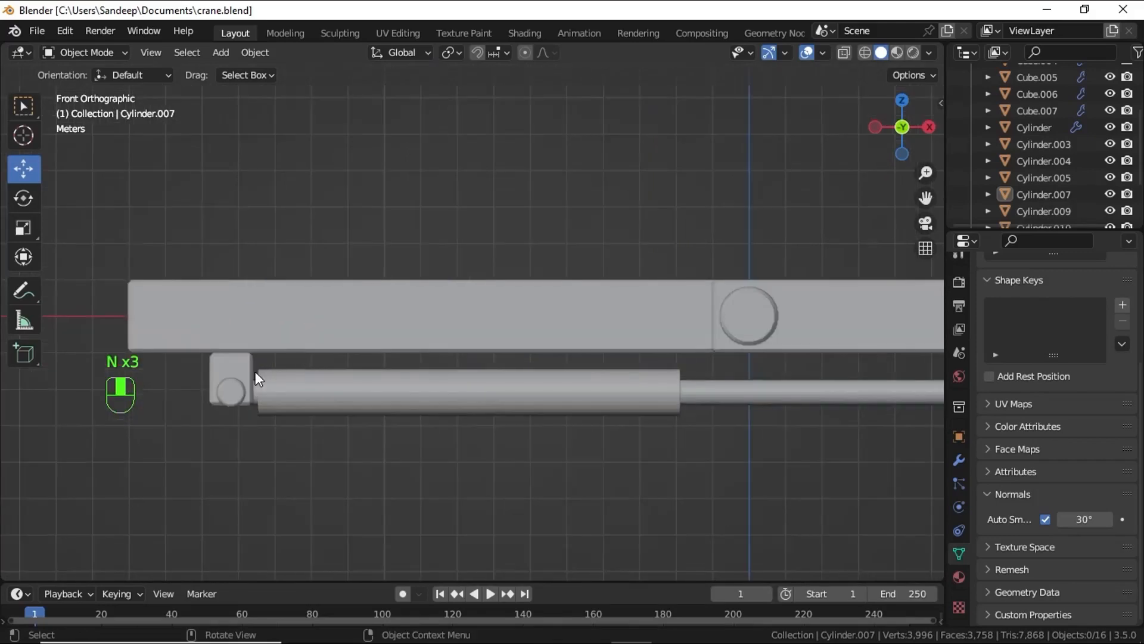
{"action": "left_click", "coordinate": [252, 370]}
{"action": "key", "text": "g"}
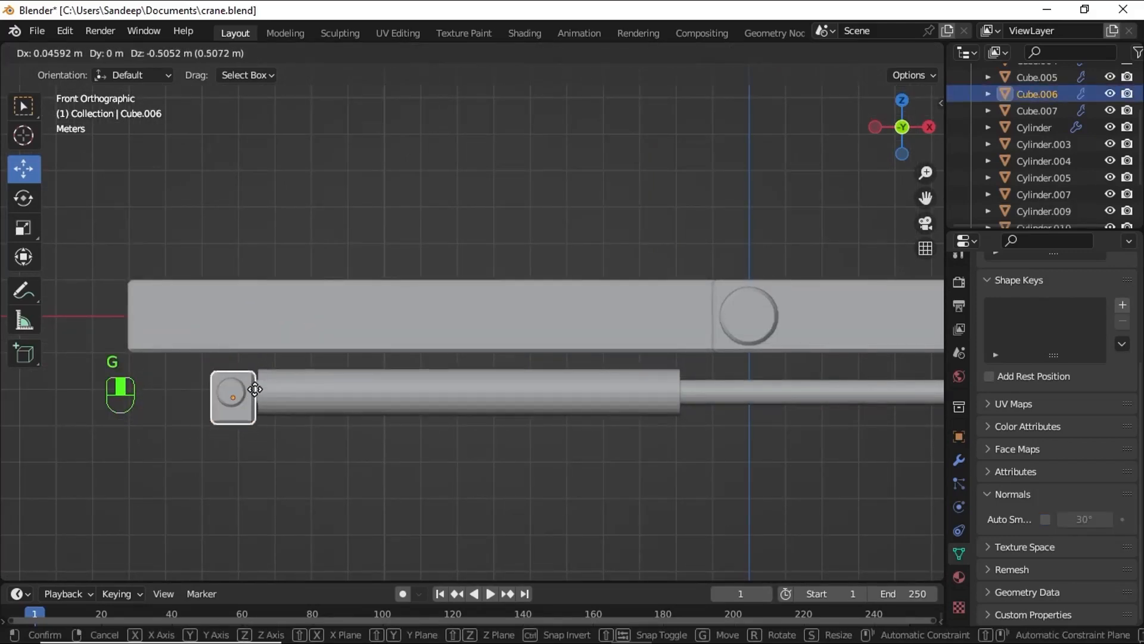
{"action": "right_click", "coordinate": [255, 389]}
{"action": "middle_click_drag", "start_coordinate": [255, 389], "coordinate": [423, 413], "text": "shift"}
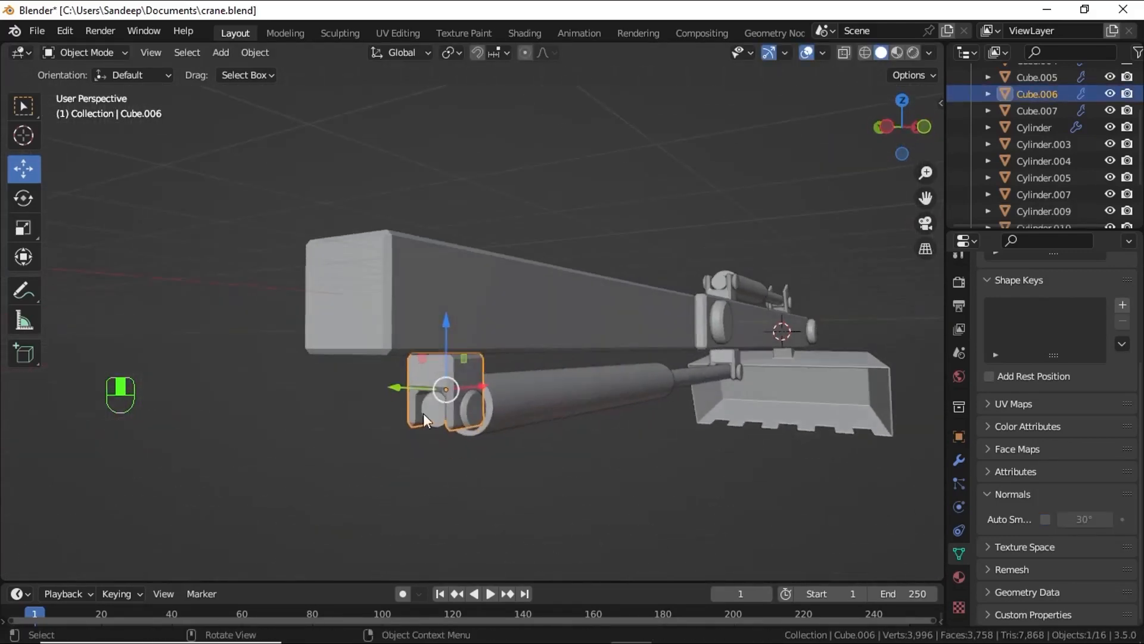
{"action": "scroll", "coordinate": [439, 489], "scroll_direction": "up", "scroll_amount": 3}
{"action": "left_click", "coordinate": [463, 520], "text": "shift"}
{"action": "key", "text": "g"}
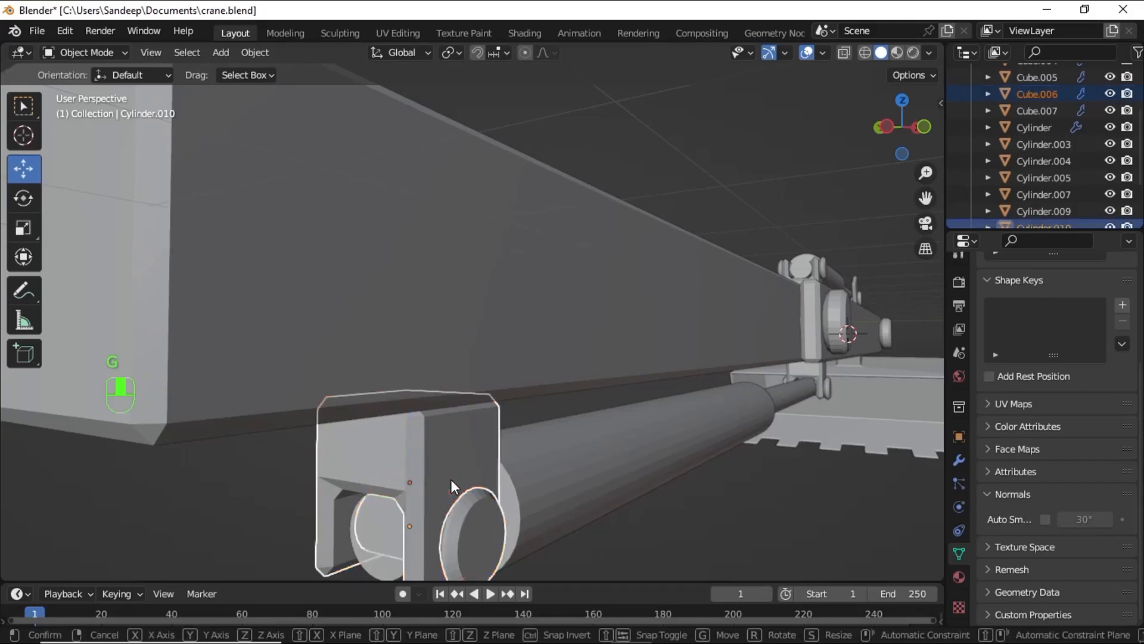
{"action": "right_click", "coordinate": [371, 489]}
{"action": "scroll", "coordinate": [370, 475], "scroll_direction": "down", "scroll_amount": 2}
{"action": "left_click", "coordinate": [350, 312], "text": "shift"}
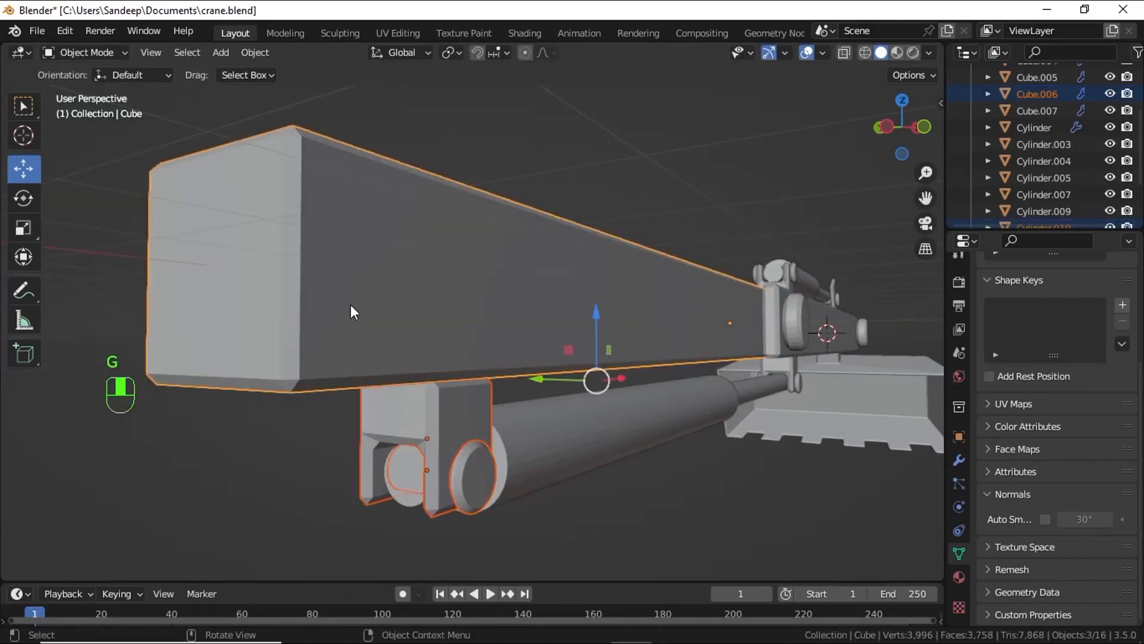
{"action": "key", "text": "ctrl+p"}
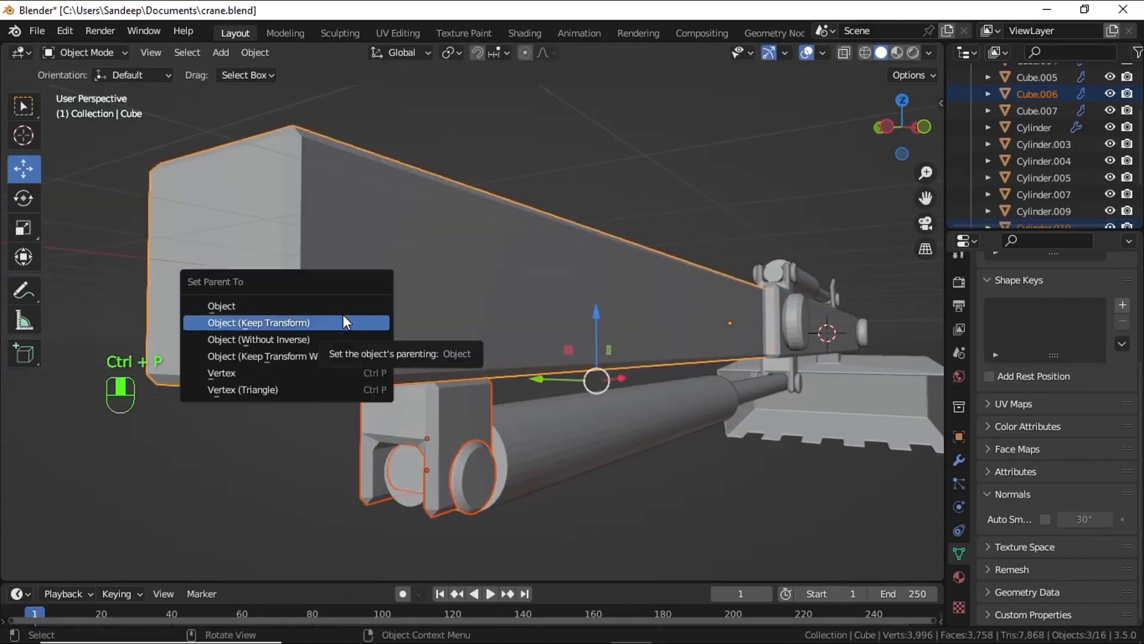
{"action": "left_click", "coordinate": [343, 320]}
Step: Parent the bracket and pin on the underside of the second arm to that arm using Object (Keep Transform)
{"action": "key", "text": "KP_1"}
{"action": "middle_click_drag", "start_coordinate": [367, 332], "coordinate": [401, 356], "text": "shift"}
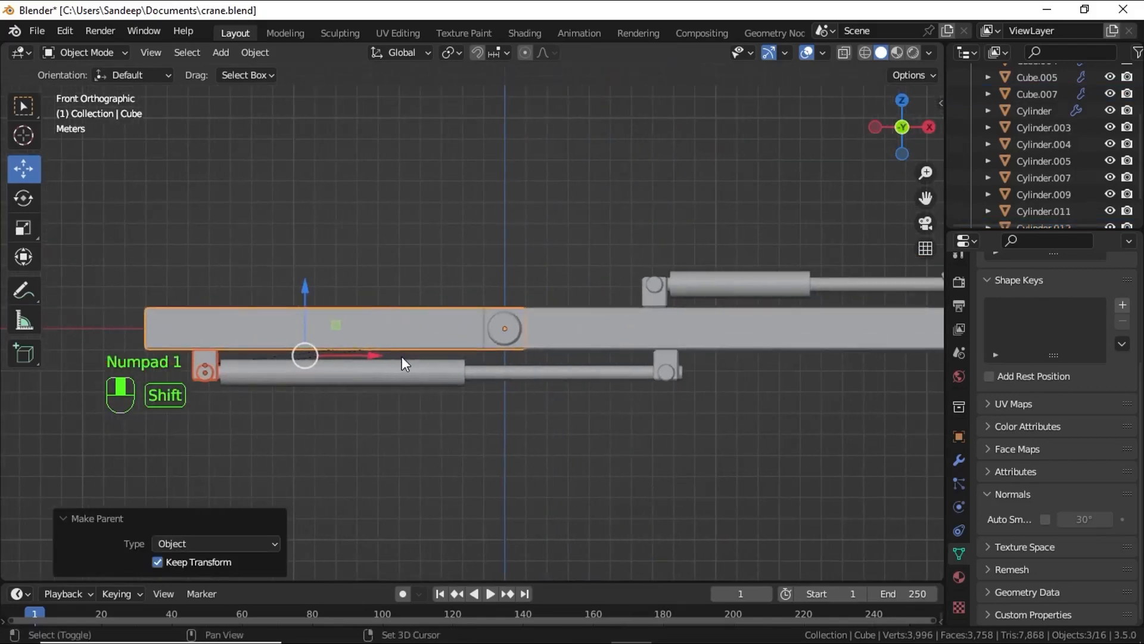
{"action": "scroll", "coordinate": [736, 380], "scroll_direction": "up", "scroll_amount": 2}
{"action": "middle_click_drag", "start_coordinate": [736, 380], "coordinate": [678, 381], "text": "shift"}
{"action": "left_click", "coordinate": [561, 377]}
{"action": "left_click", "coordinate": [677, 390], "text": "shift"}
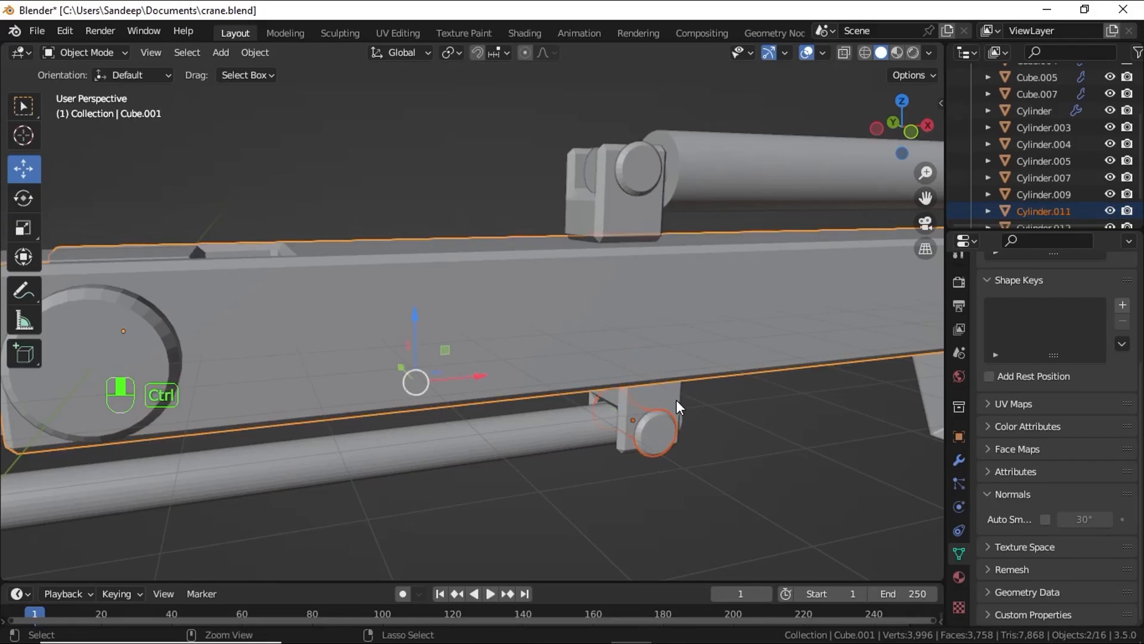
{"action": "key", "text": "ctrl+z"}
{"action": "left_click", "coordinate": [671, 399], "text": "shift"}
{"action": "key", "text": "g"}
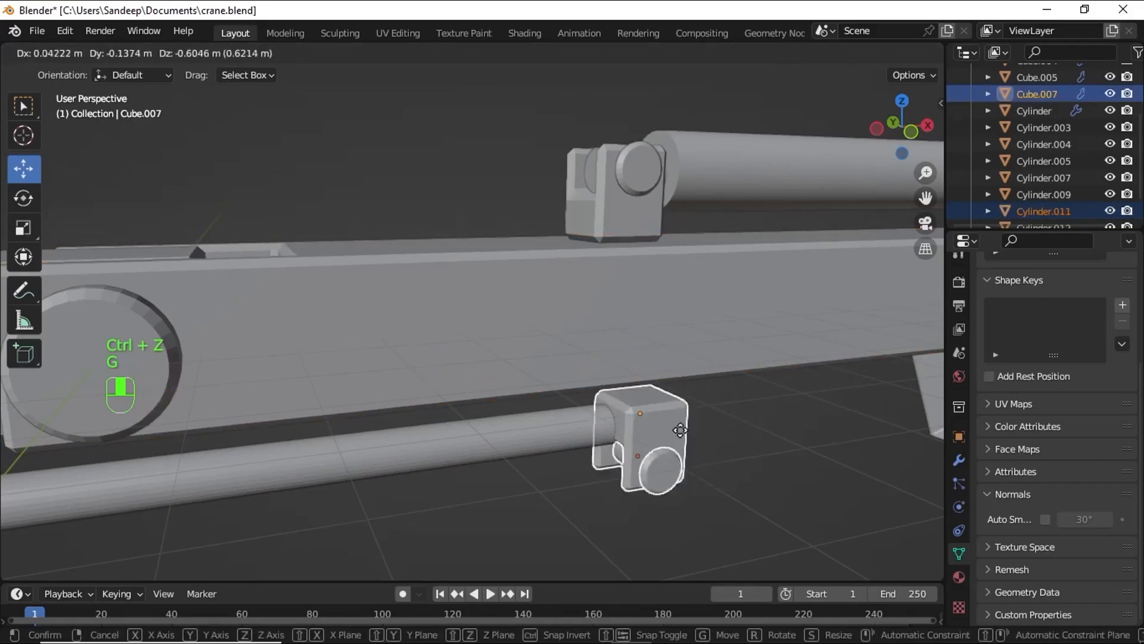
{"action": "right_click", "coordinate": [716, 427]}
{"action": "left_click", "coordinate": [535, 331], "text": "shift"}
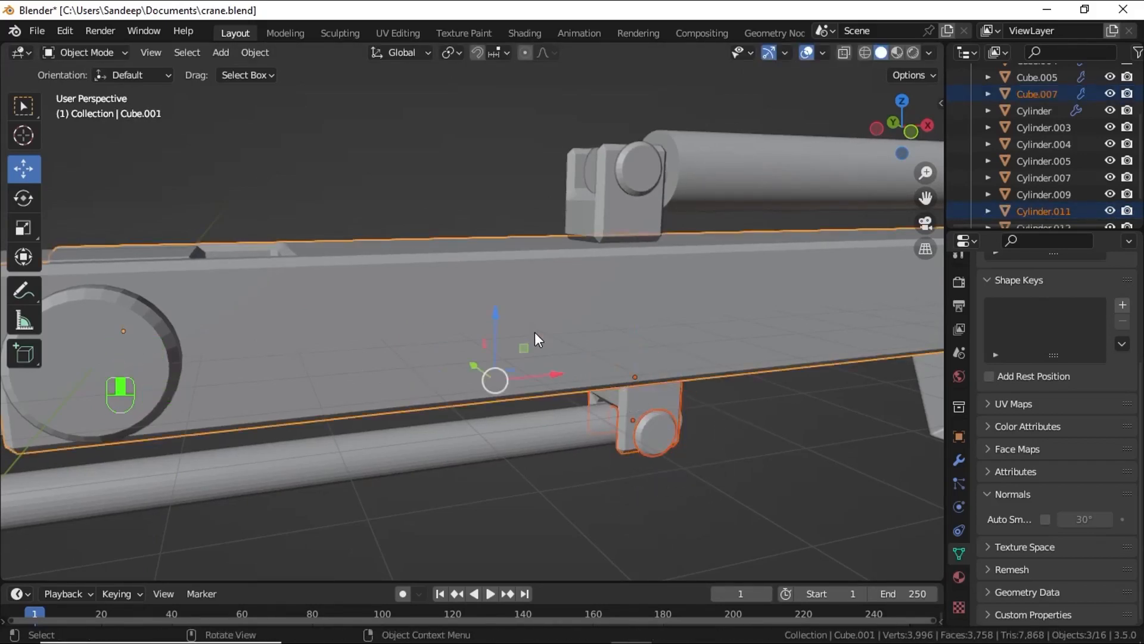
{"action": "key", "text": "ctrl+p"}
{"action": "left_click", "coordinate": [535, 332]}
Step: Parent the bracket and pin on top of the second arm to that arm, keeping their transforms
{"action": "key", "text": "KP_1"}
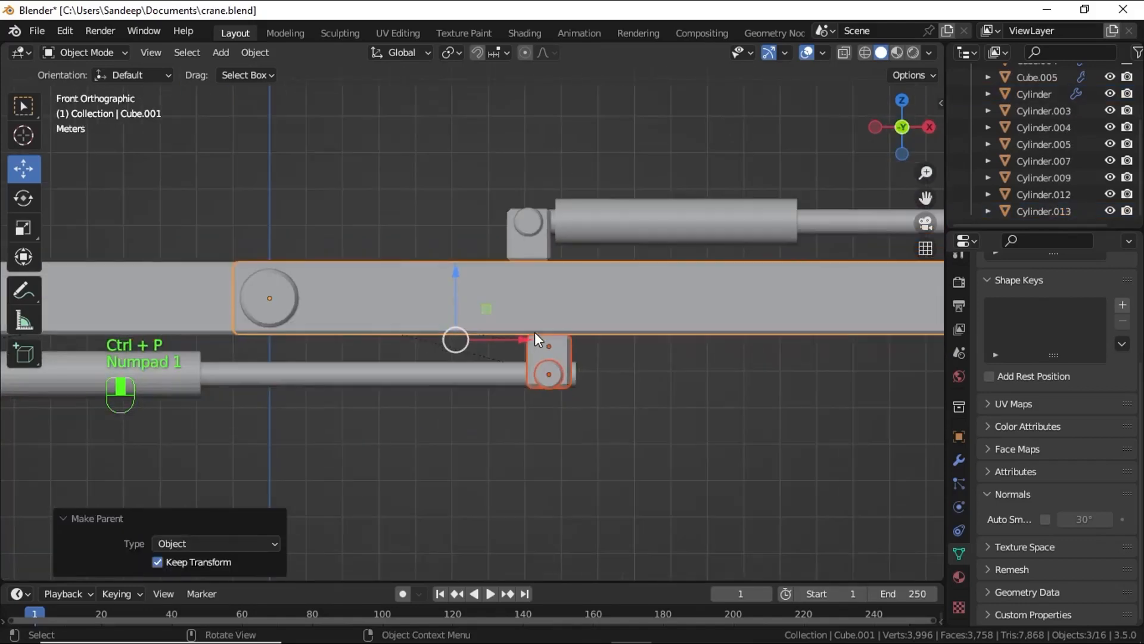
{"action": "middle_click_drag", "start_coordinate": [539, 298], "coordinate": [424, 427], "text": "shift"}
{"action": "left_click", "coordinate": [406, 395]}
{"action": "left_click", "coordinate": [384, 388]}
{"action": "left_click", "coordinate": [371, 404], "text": "shift"}
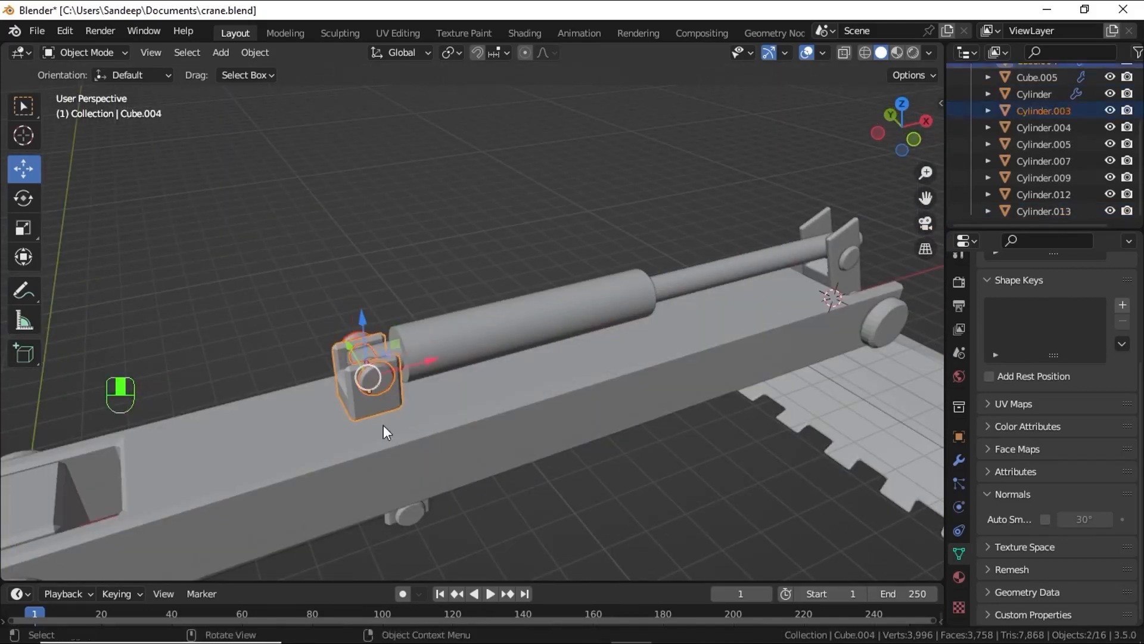
{"action": "left_click", "coordinate": [386, 438], "text": "shift"}
{"action": "key", "text": "ctrl+p"}
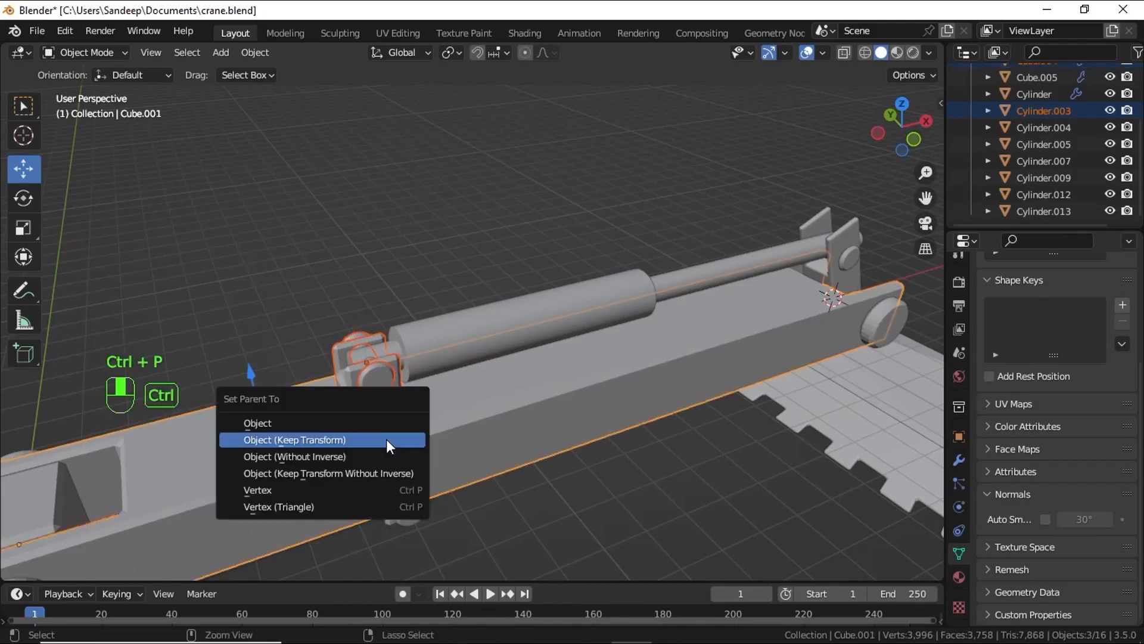
{"action": "left_click", "coordinate": [386, 439]}
Step: Parent the large pivot pin at the bucket joint to the second arm
{"action": "key", "text": "KP_1"}
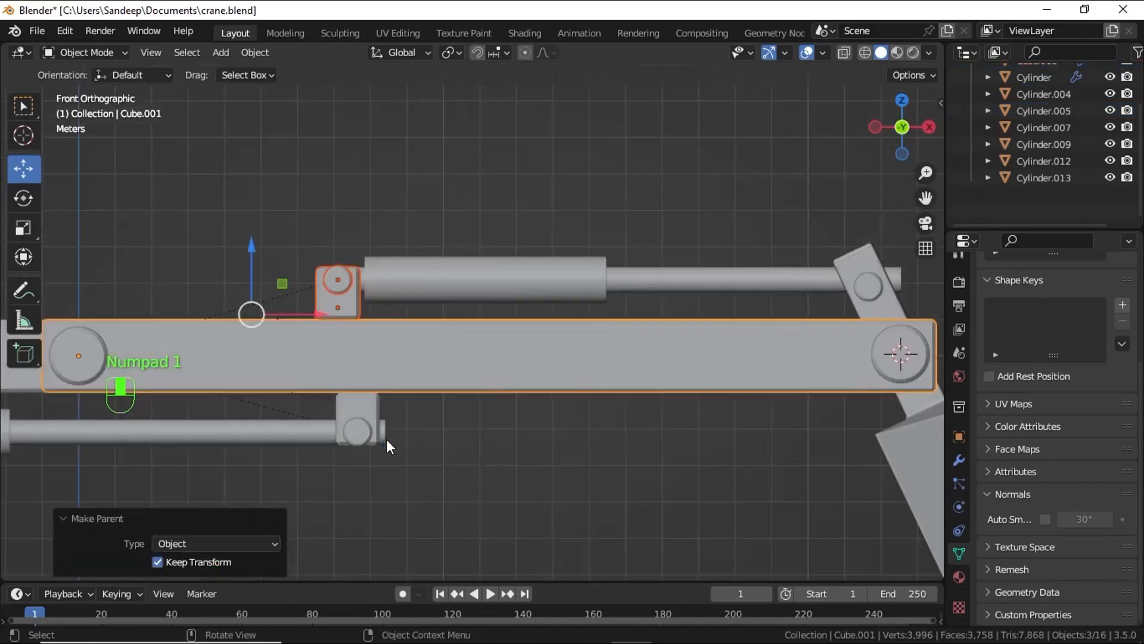
{"action": "middle_click_drag", "start_coordinate": [505, 380], "coordinate": [474, 372], "text": "shift"}
{"action": "left_click", "coordinate": [602, 456]}
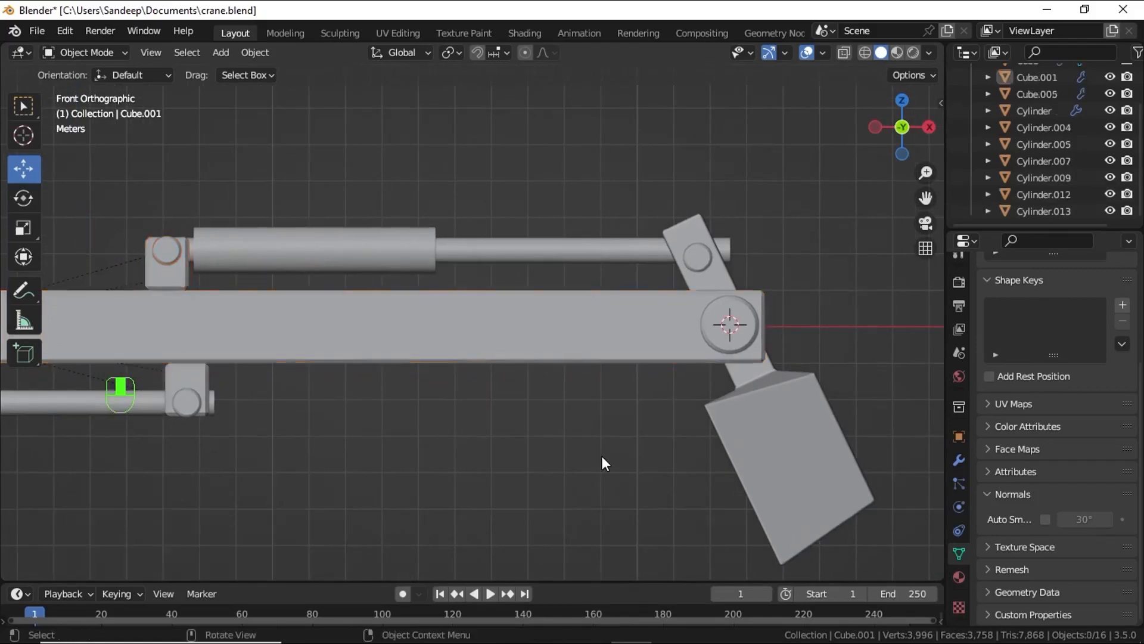
{"action": "middle_click_drag", "start_coordinate": [602, 455], "coordinate": [552, 403]}
{"action": "middle_click_drag", "start_coordinate": [649, 445], "coordinate": [453, 406], "text": "shift"}
{"action": "left_click", "coordinate": [350, 394]}
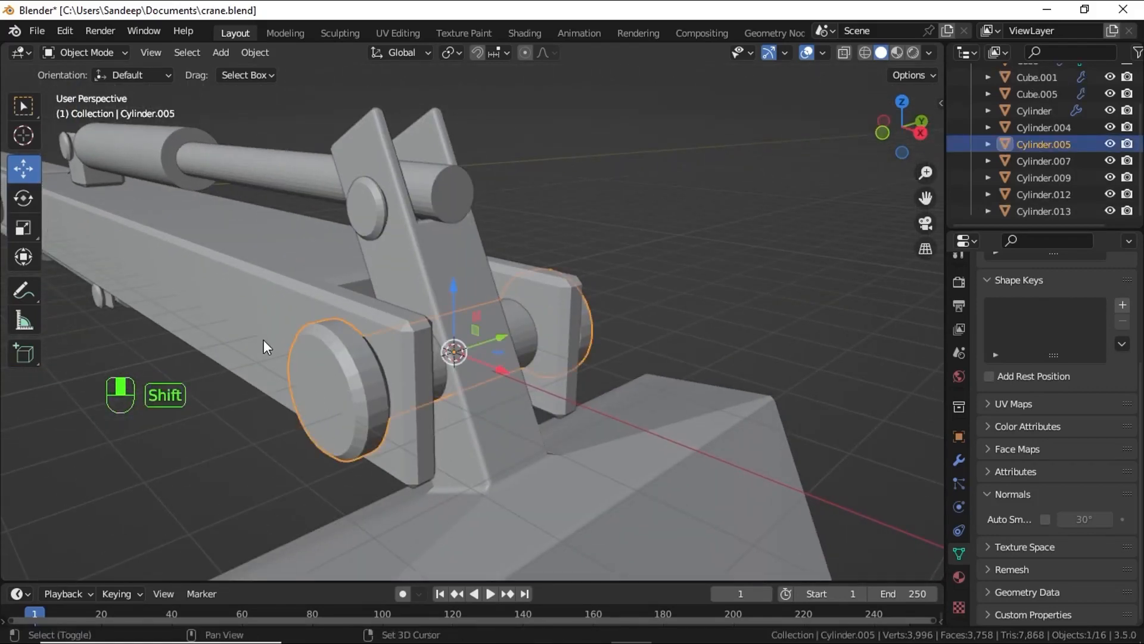
{"action": "left_click", "coordinate": [200, 321], "text": "shift"}
{"action": "scroll", "coordinate": [204, 323], "scroll_direction": "down", "scroll_amount": 3}
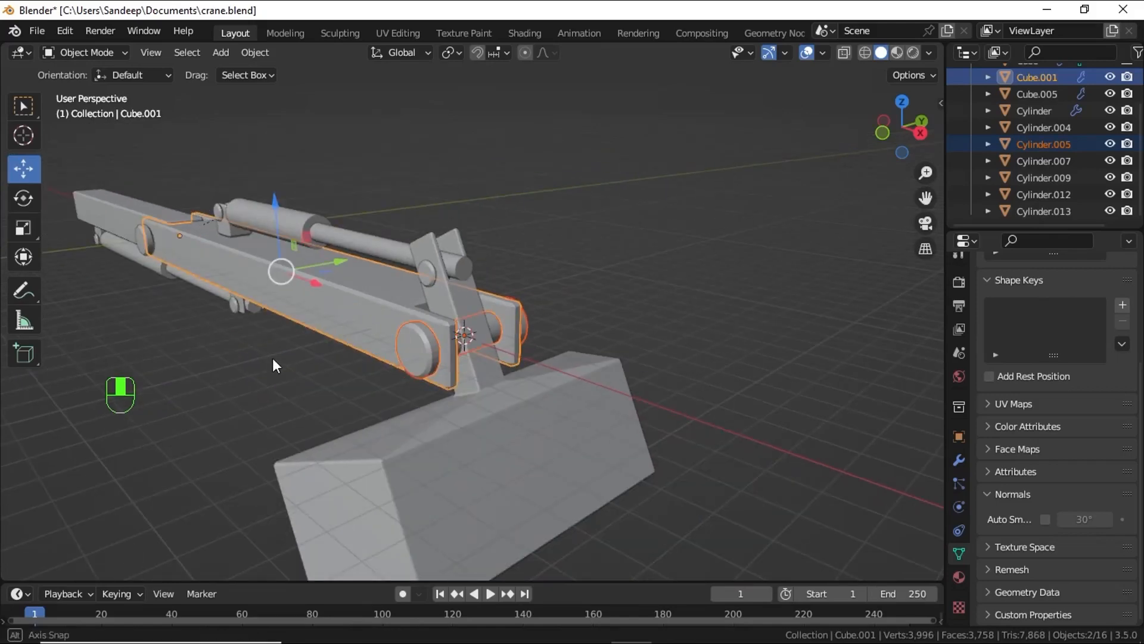
{"action": "middle_click_drag", "start_coordinate": [273, 357], "coordinate": [353, 350]}
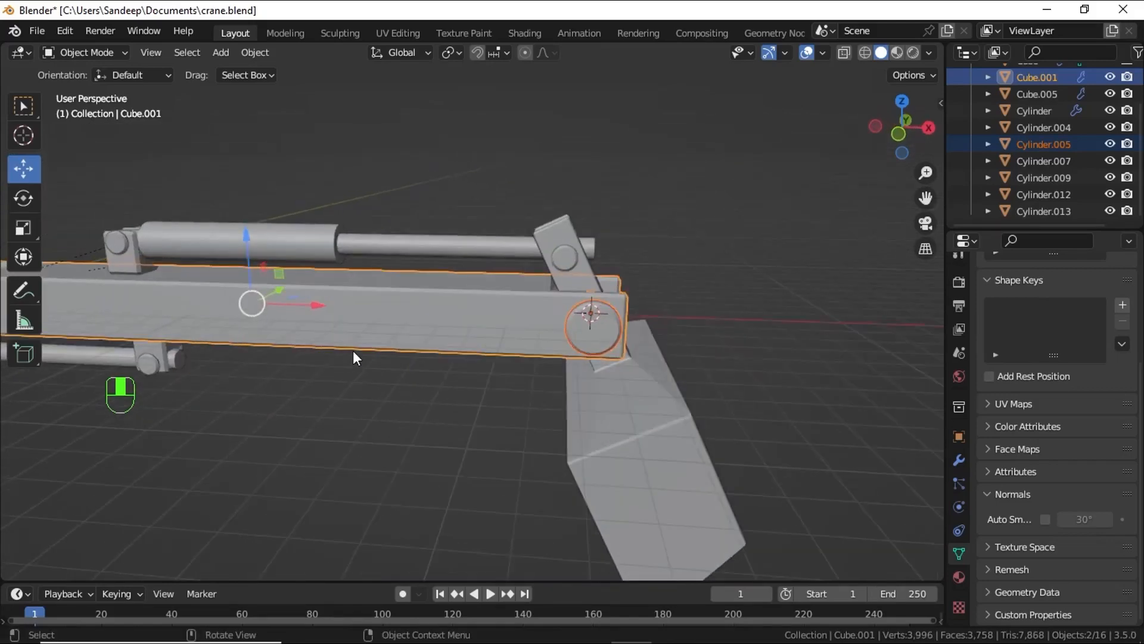
{"action": "key", "text": "ctrl+p"}
{"action": "left_click", "coordinate": [467, 342]}
Step: Trial-move the second arm and the first arm to check that their parented brackets and pins follow
{"action": "left_click", "coordinate": [467, 343]}
{"action": "scroll", "coordinate": [467, 344], "scroll_direction": "down", "scroll_amount": 1}
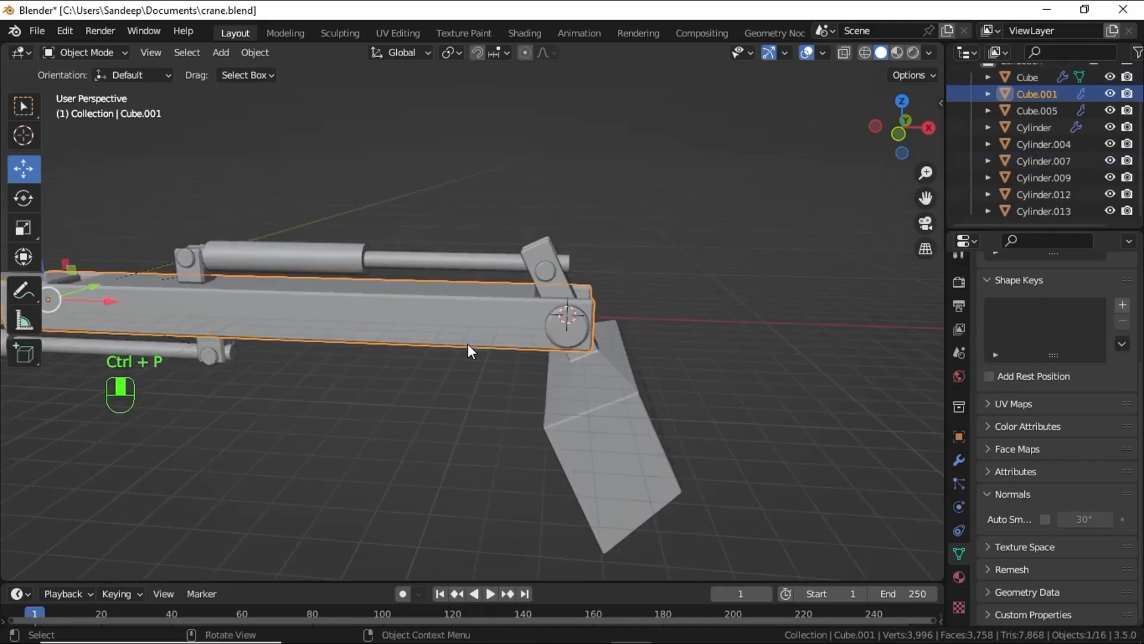
{"action": "key", "text": "g"}
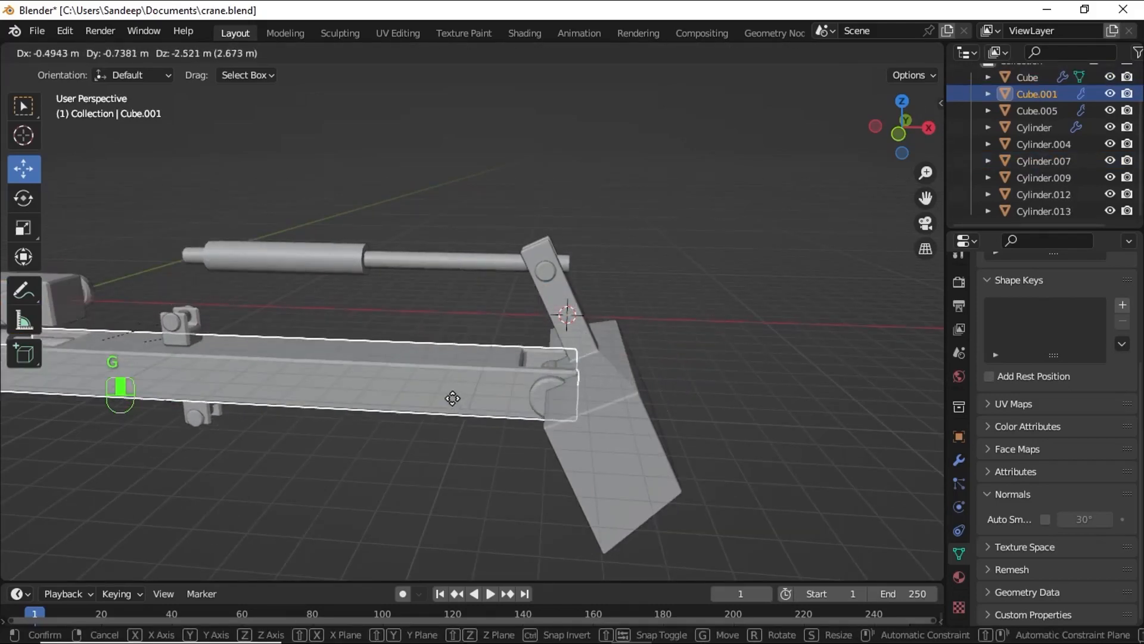
{"action": "right_click", "coordinate": [268, 359]}
{"action": "scroll", "coordinate": [266, 359], "scroll_direction": "down", "scroll_amount": 6}
{"action": "middle_click_drag", "start_coordinate": [266, 360], "coordinate": [357, 372]}
{"action": "left_click", "coordinate": [291, 372]}
{"action": "key", "text": "g"}
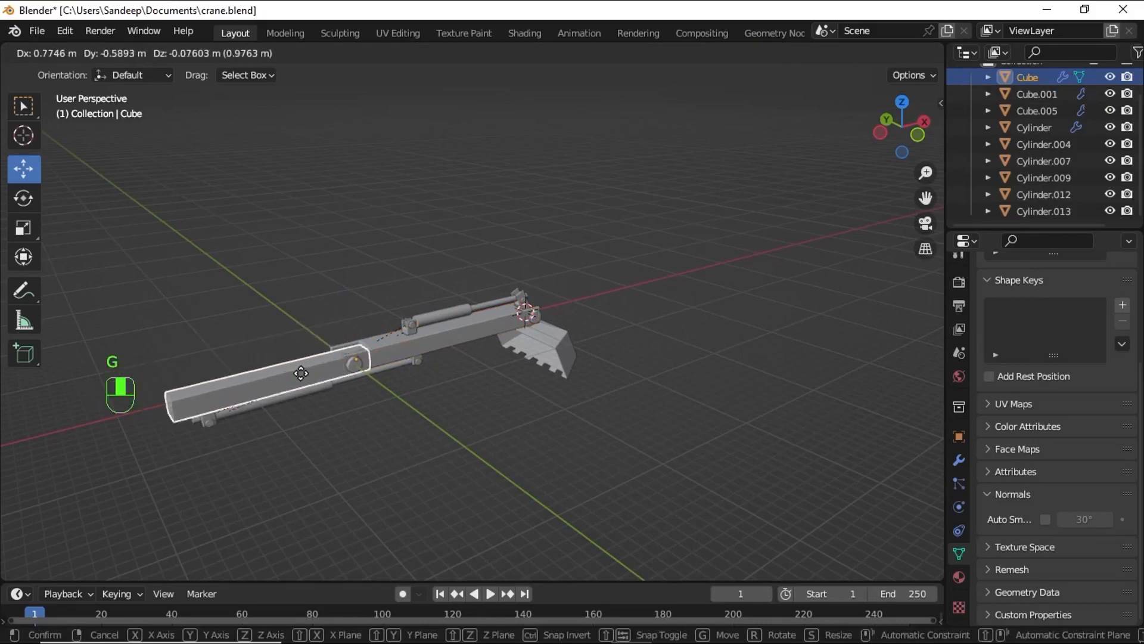
{"action": "left_click", "coordinate": [301, 373]}
{"action": "left_click", "coordinate": [424, 358]}
{"action": "key", "text": "g"}
{"action": "right_click", "coordinate": [390, 370]}
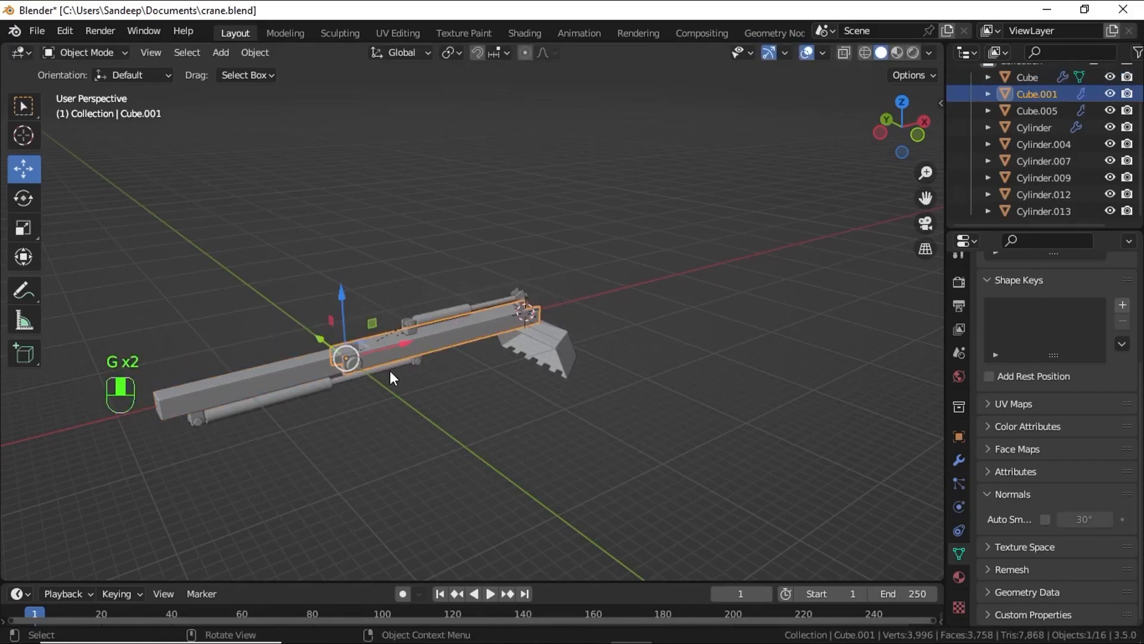
Step: Snap the 3D cursor to the end face at the first arm's outer end
{"action": "key", "text": "KP_1"}
{"action": "middle_click_drag", "start_coordinate": [255, 355], "coordinate": [405, 338], "text": "shift"}
{"action": "scroll", "coordinate": [370, 341], "scroll_direction": "up", "scroll_amount": 6}
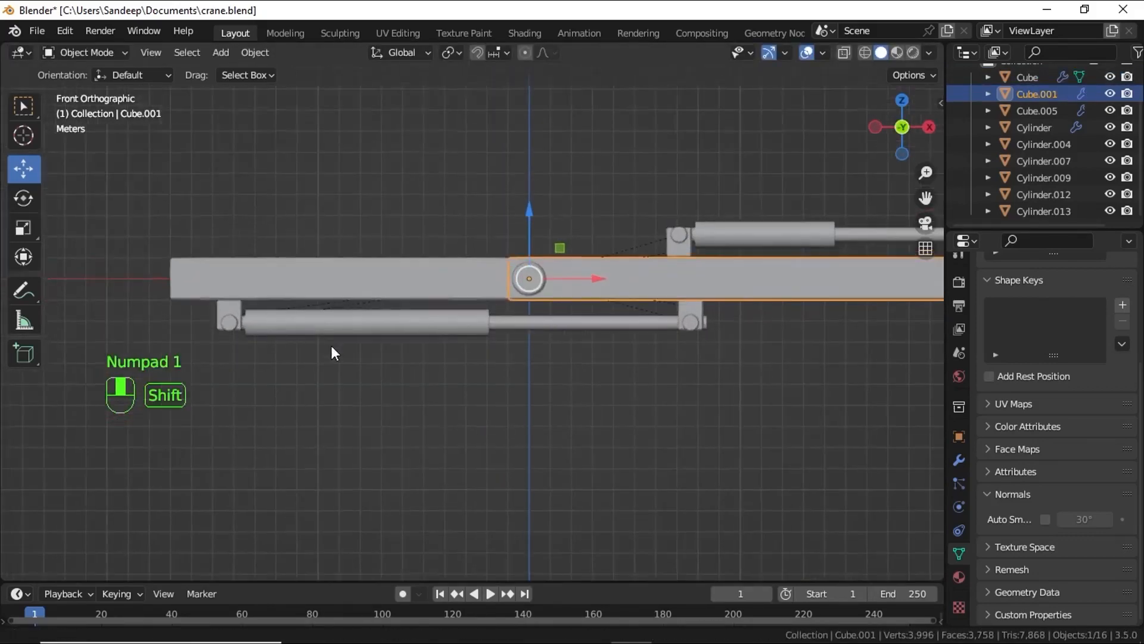
{"action": "middle_click_drag", "start_coordinate": [330, 354], "coordinate": [447, 320], "text": "shift"}
{"action": "left_click", "coordinate": [384, 314]}
{"action": "key", "text": "Tab"}
{"action": "key", "text": "KP_1"}
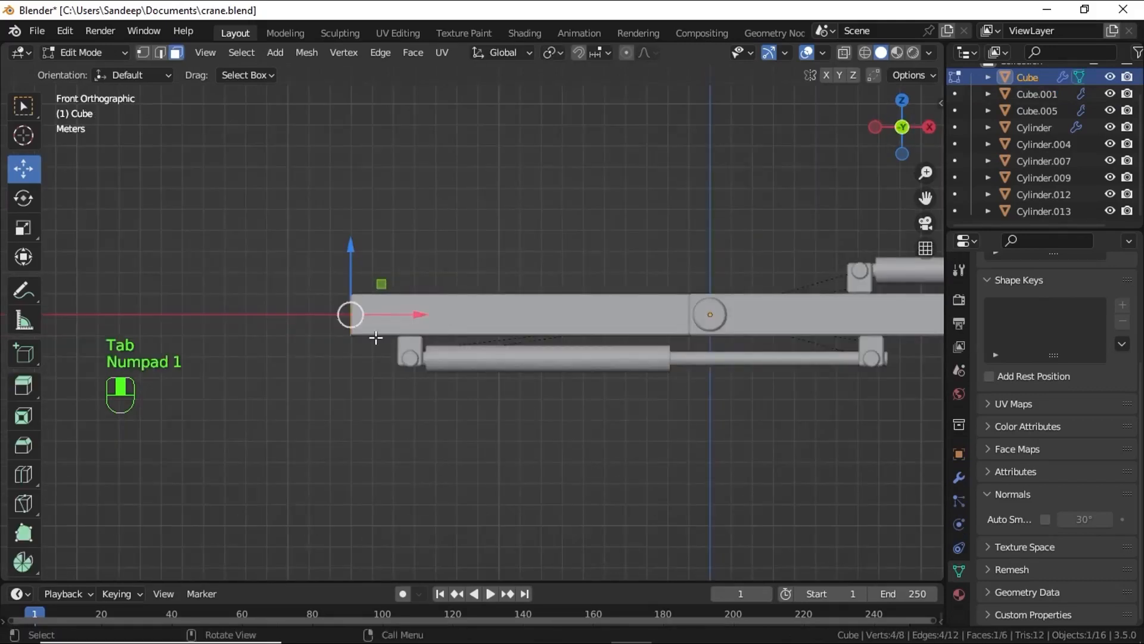
{"action": "key", "text": "shift+s"}
{"action": "left_click", "coordinate": [359, 420]}
{"action": "middle_click_drag", "start_coordinate": [342, 429], "coordinate": [396, 417]}
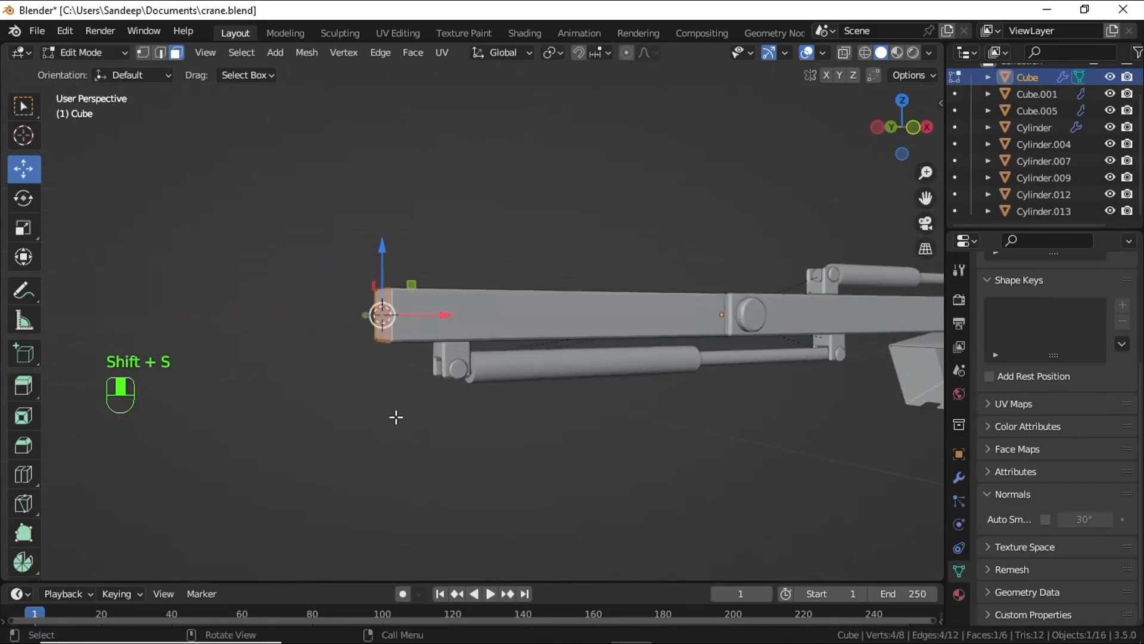
{"action": "key", "text": "Tab"}
Step: Add an armature at the 3D cursor on the first arm's outer end
{"action": "key", "text": "KP_1"}
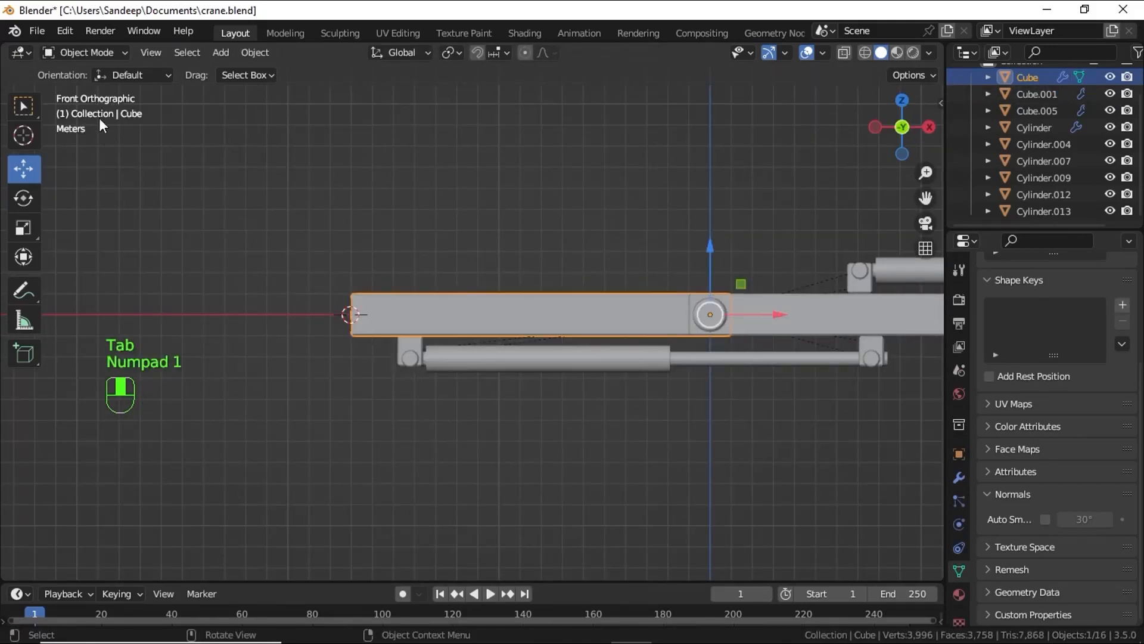
{"action": "left_click", "coordinate": [86, 53]}
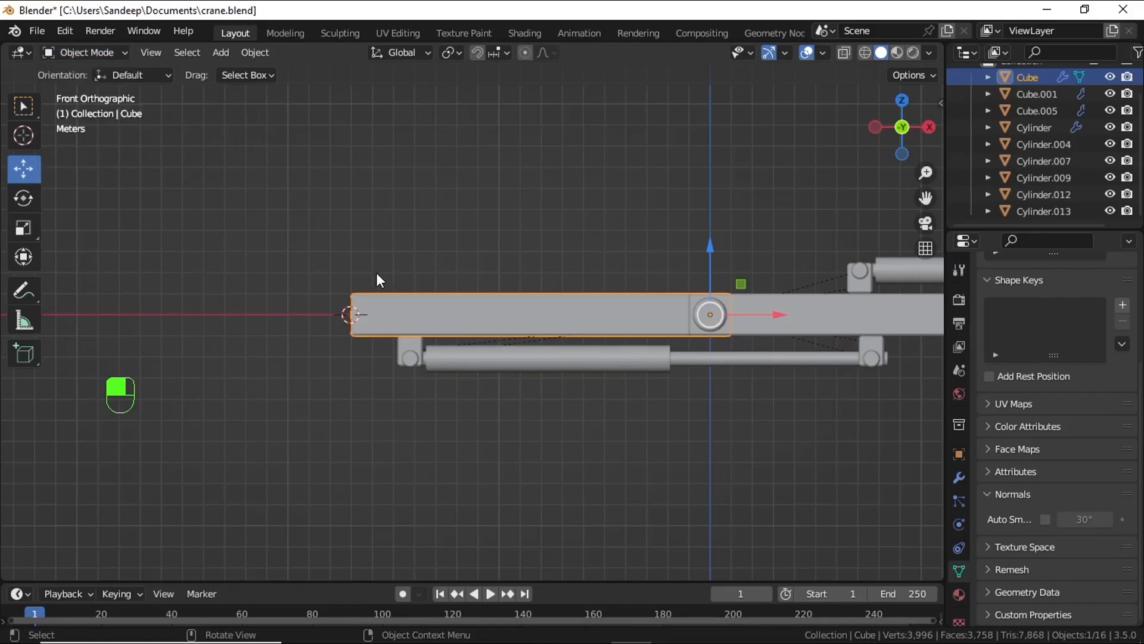
{"action": "key", "text": "shift+a"}
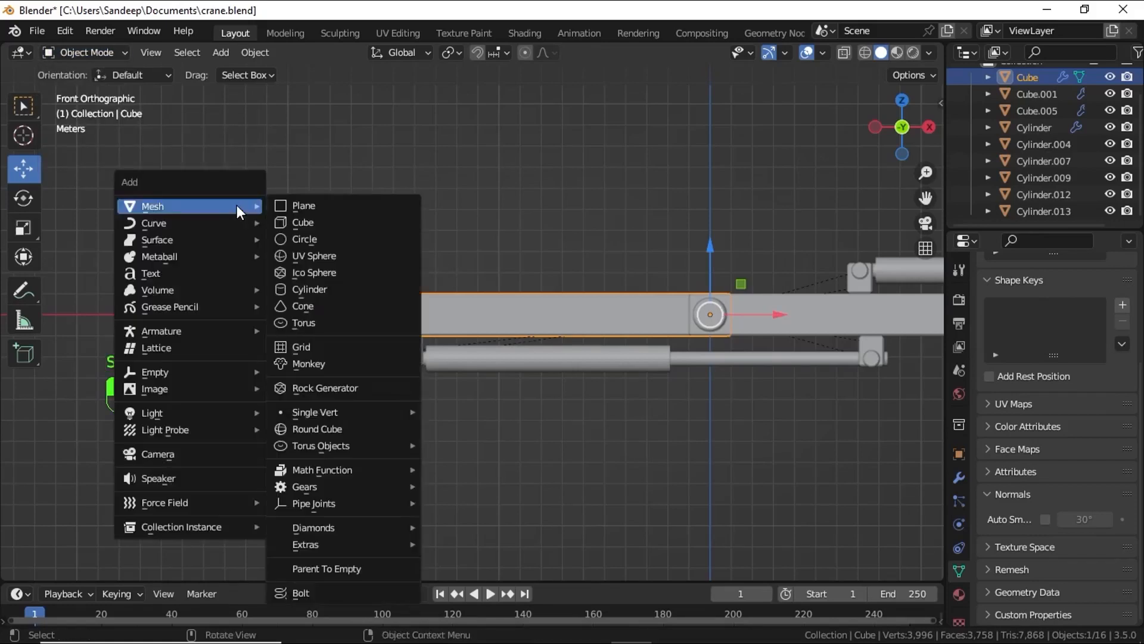
{"action": "mouse_move", "coordinate": [174, 328]}
{"action": "left_click", "coordinate": [276, 332]}
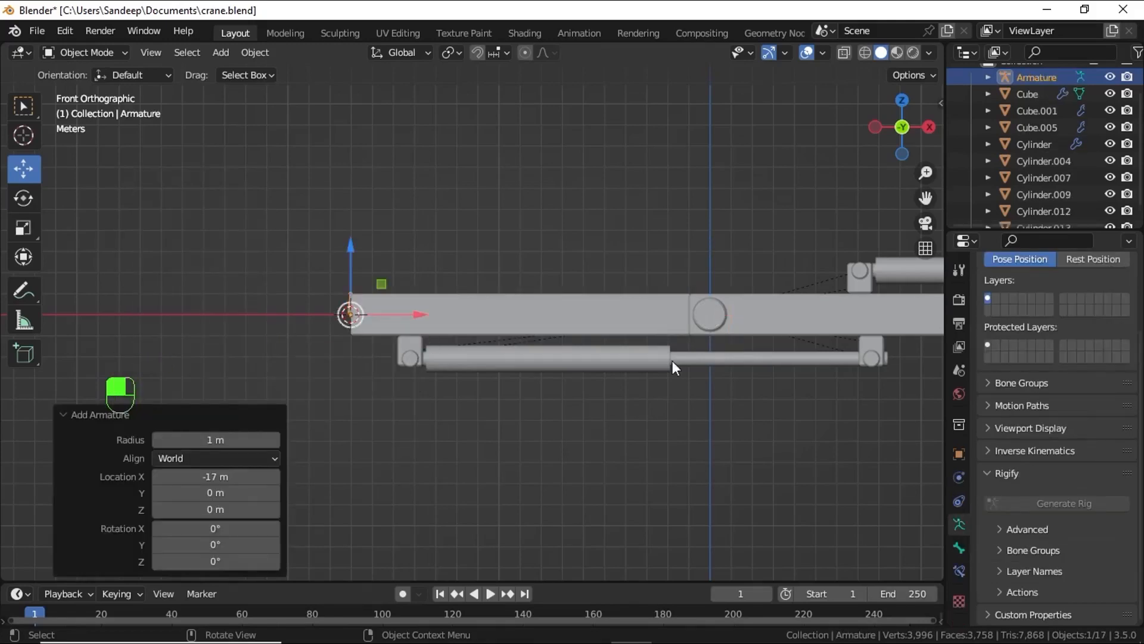
Step: Set the armature to display in front of the other objects
{"action": "left_click", "coordinate": [1022, 431]}
{"action": "left_click", "coordinate": [1055, 524]}
{"action": "scroll", "coordinate": [310, 262], "scroll_direction": "up", "scroll_amount": 4}
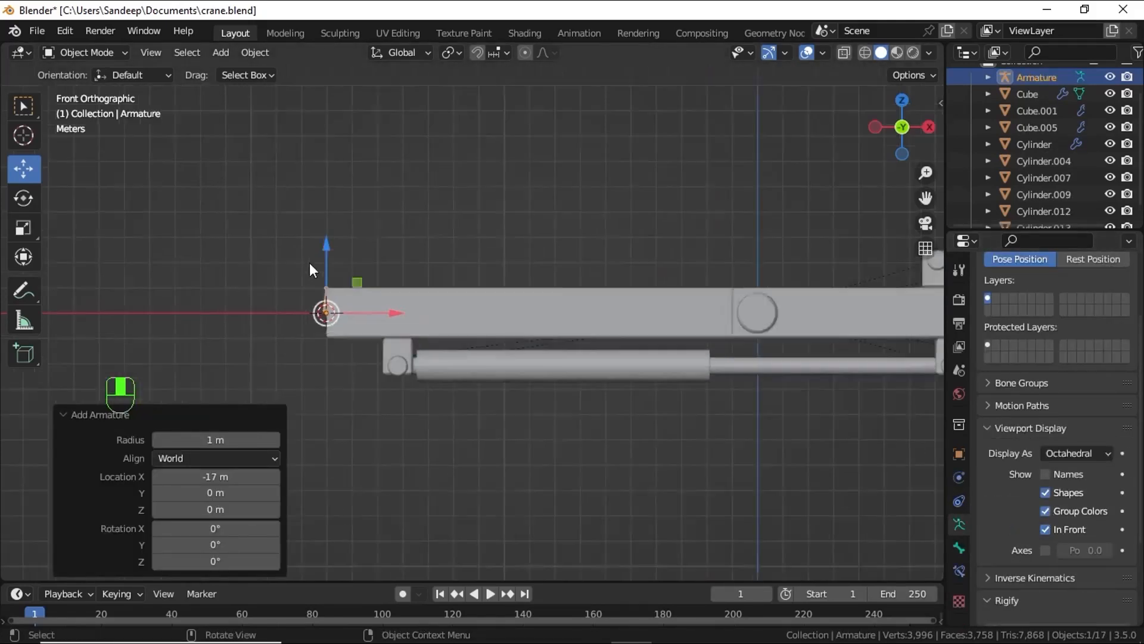
{"action": "scroll", "coordinate": [864, 307], "scroll_direction": "down", "scroll_amount": 1}
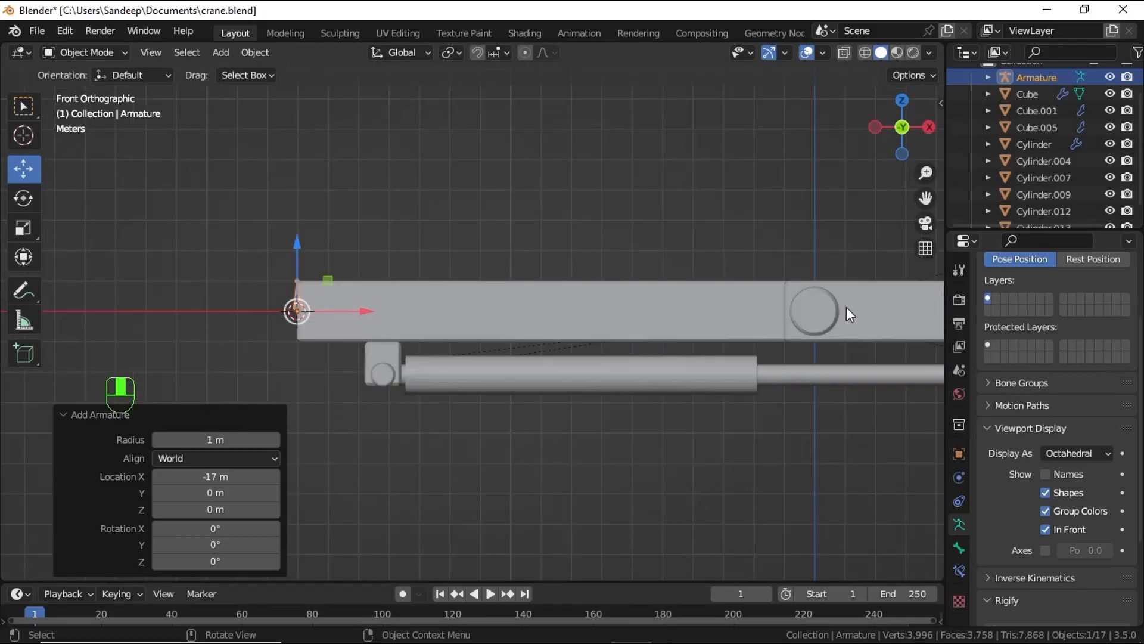
Step: Snap the 3D cursor to the large pivot pin joining the first and second arms
{"action": "left_click", "coordinate": [822, 312]}
{"action": "key", "text": "shift+s"}
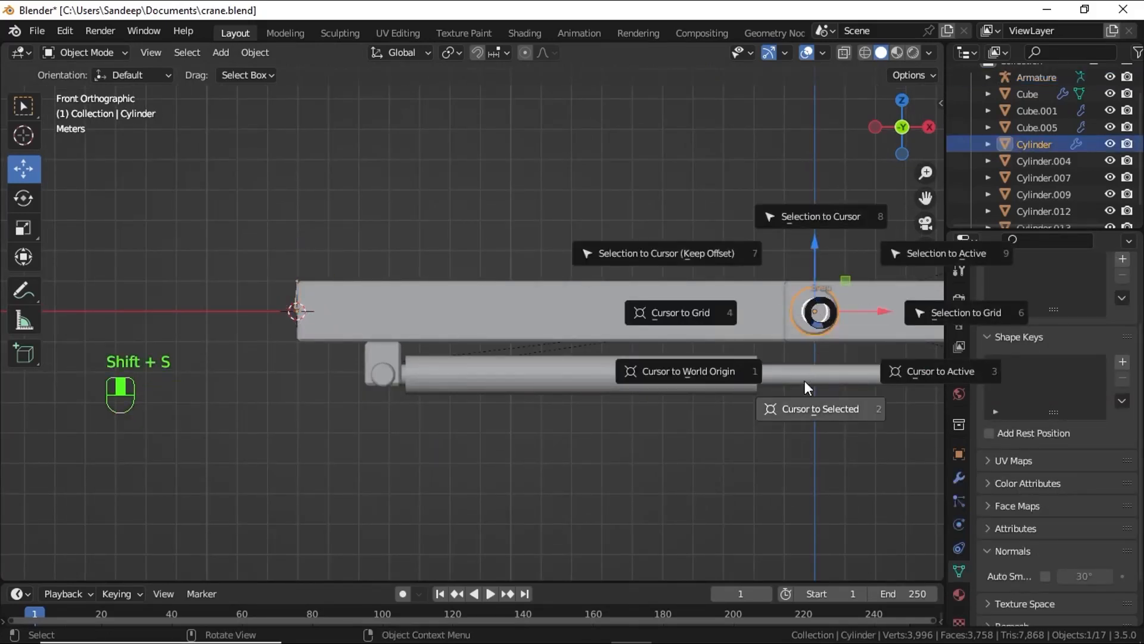
{"action": "left_click", "coordinate": [788, 409]}
Step: In the armature's Edit Mode, snap the first bone's tip to the 3D cursor at the pivot pin
{"action": "left_click", "coordinate": [286, 286]}
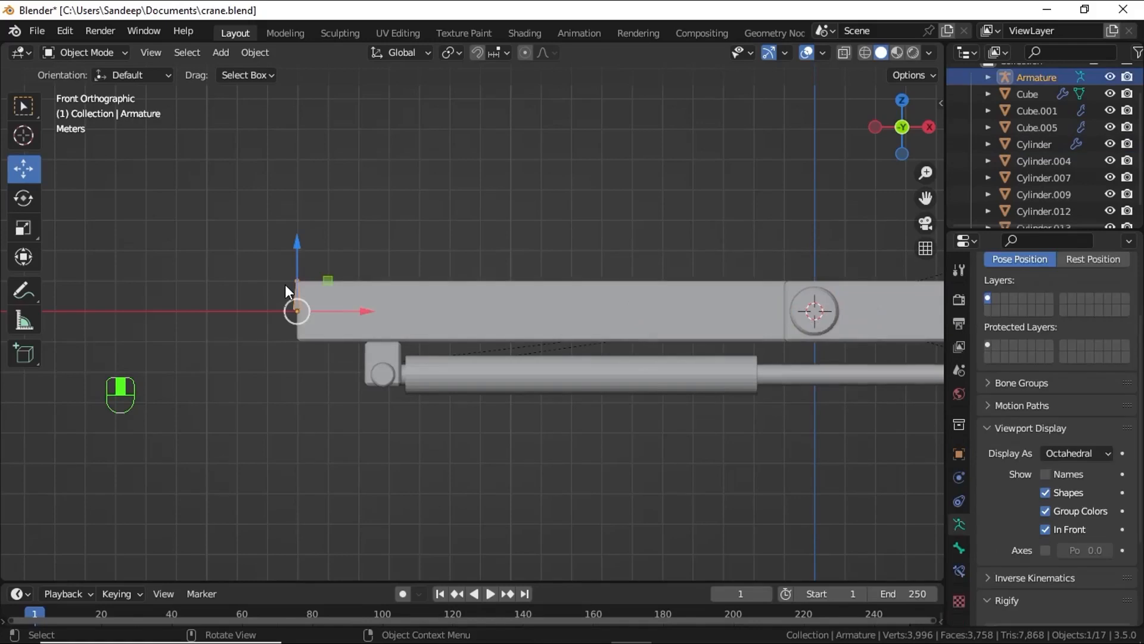
{"action": "key", "text": "Tab"}
{"action": "key", "text": "shift+s"}
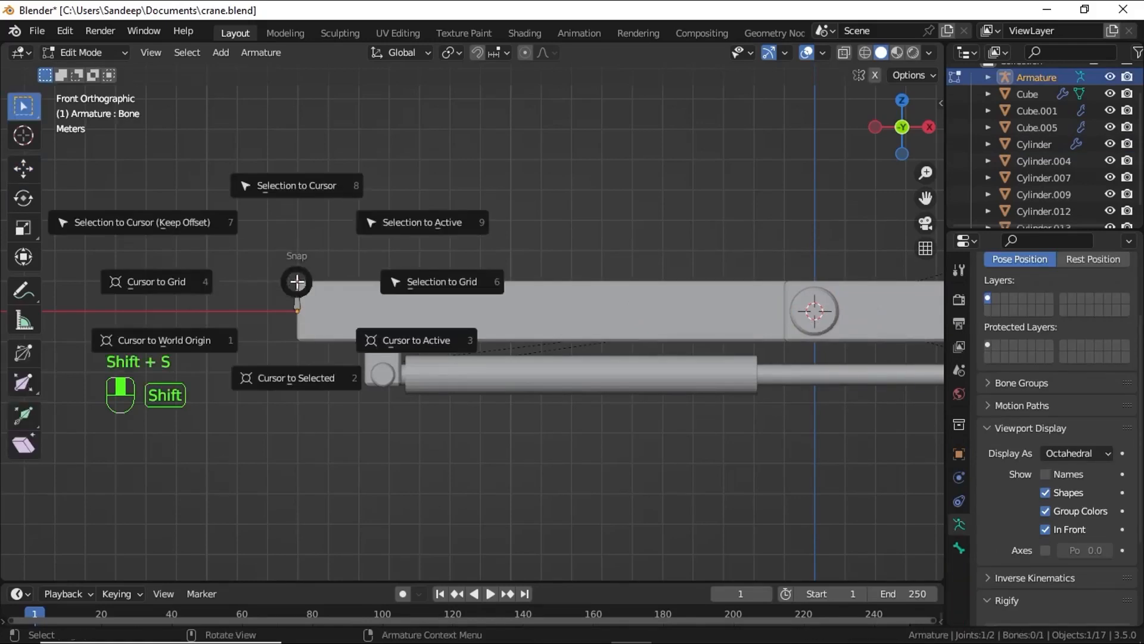
{"action": "left_click", "coordinate": [302, 191]}
Step: Extrude a second bone about 22.3 m along X from the first bone's tip to the second arm's bucket end
{"action": "middle_click_drag", "start_coordinate": [437, 258], "coordinate": [312, 343], "text": "shift"}
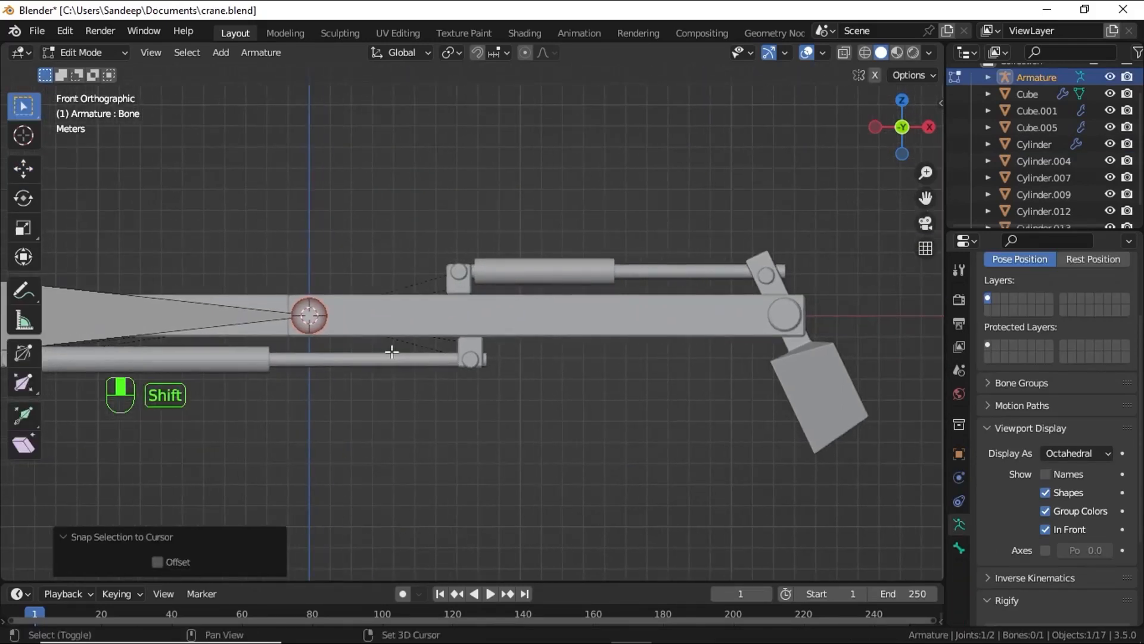
{"action": "key", "text": "e"}
{"action": "key", "text": "x"}
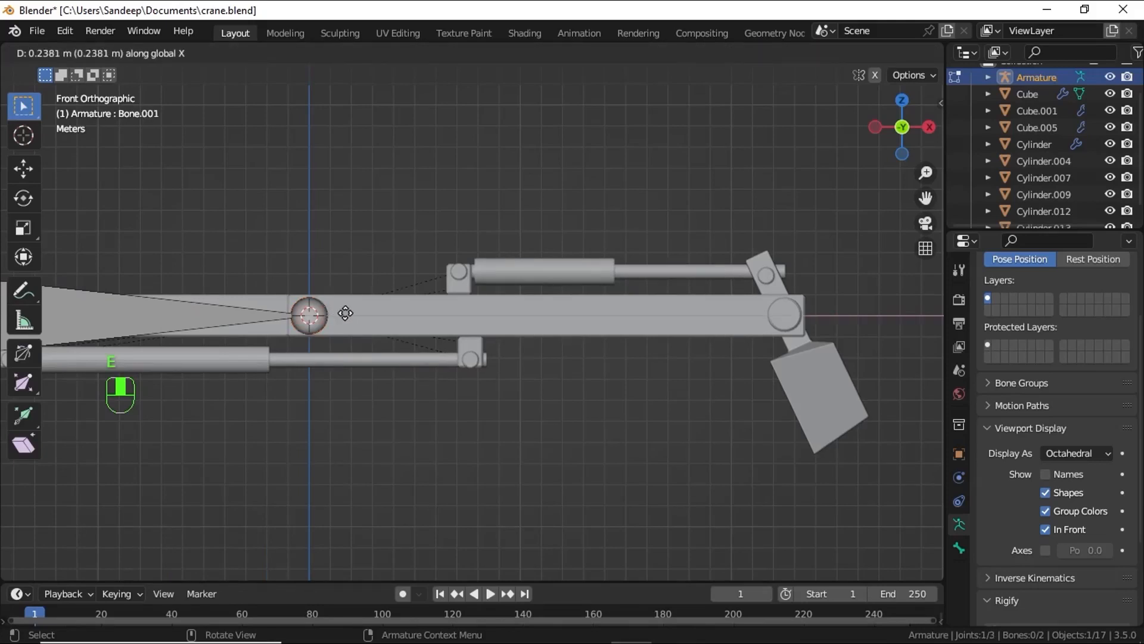
{"action": "left_click", "coordinate": [803, 338]}
Step: Change the armature's bone display type to B-Bone
{"action": "middle_click_drag", "start_coordinate": [390, 340], "coordinate": [689, 338], "text": "shift"}
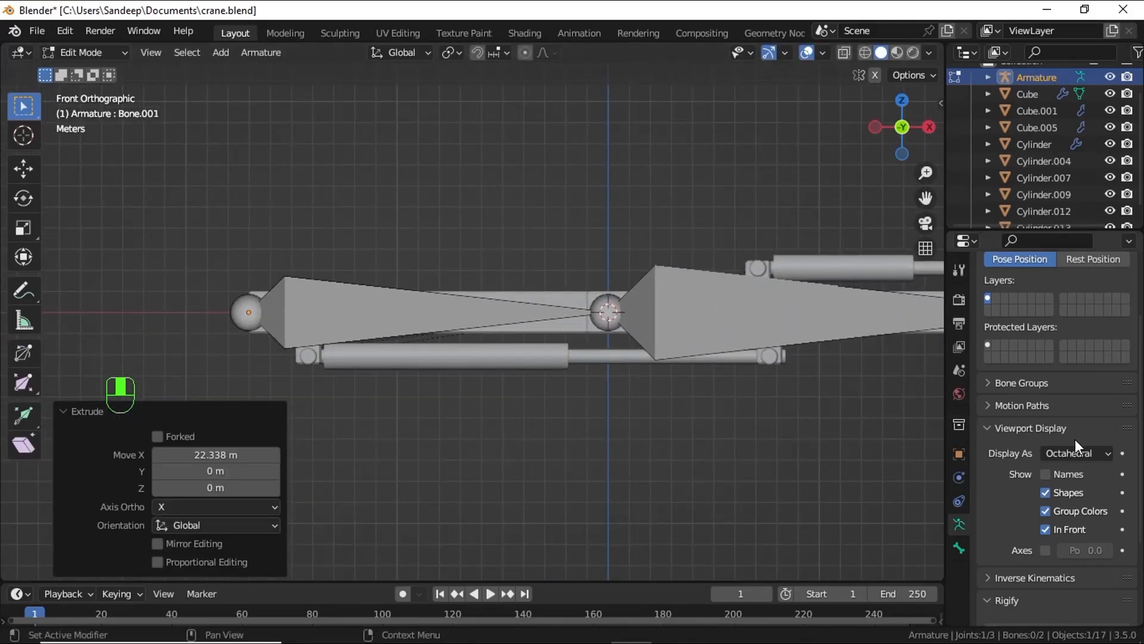
{"action": "left_click", "coordinate": [1069, 453]}
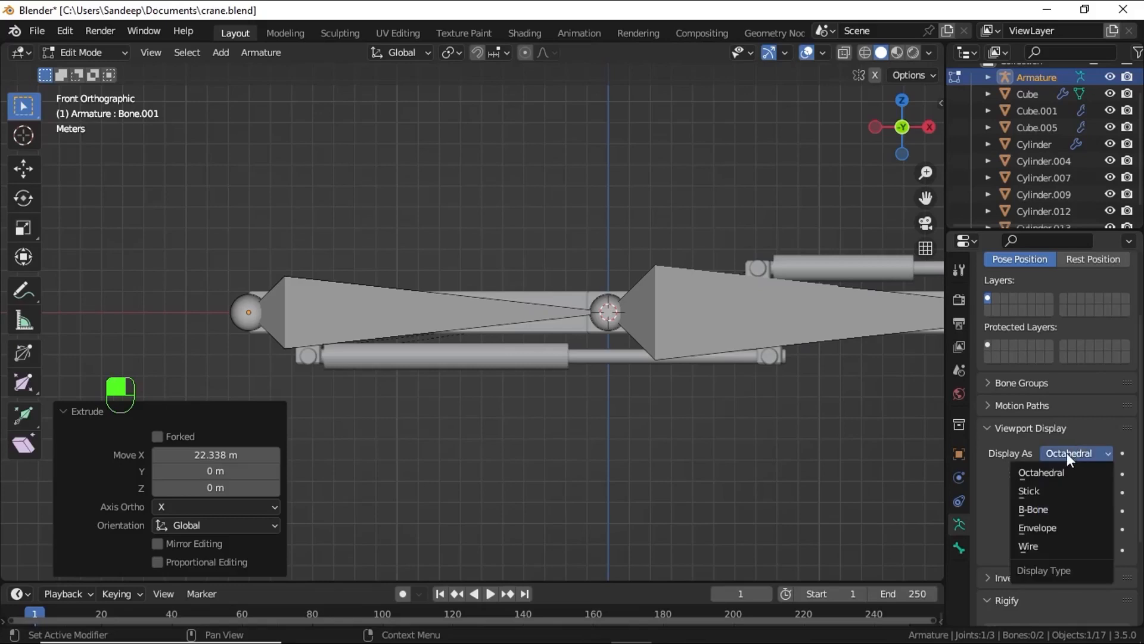
{"action": "left_click", "coordinate": [1047, 505]}
{"action": "middle_click_drag", "start_coordinate": [693, 400], "coordinate": [641, 385], "text": "shift"}
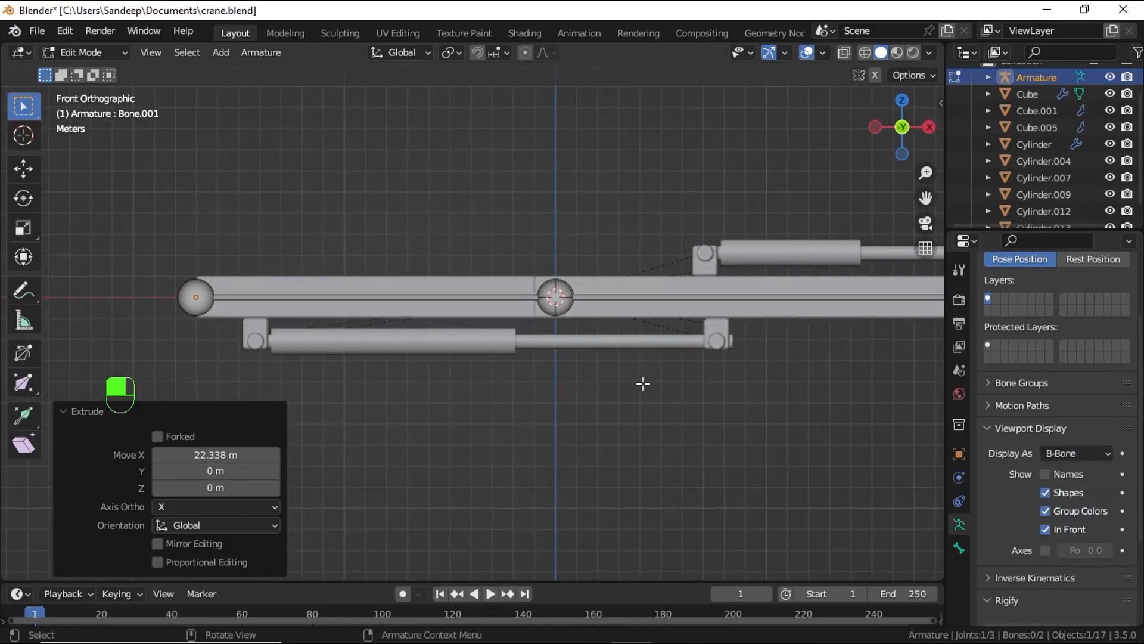
Step: In Object Mode, snap the 3D cursor to the small pin in the lower cylinder's bracket on the first arm
{"action": "middle_click_drag", "start_coordinate": [370, 392], "coordinate": [401, 348], "text": "shift"}
{"action": "left_click", "coordinate": [117, 52]}
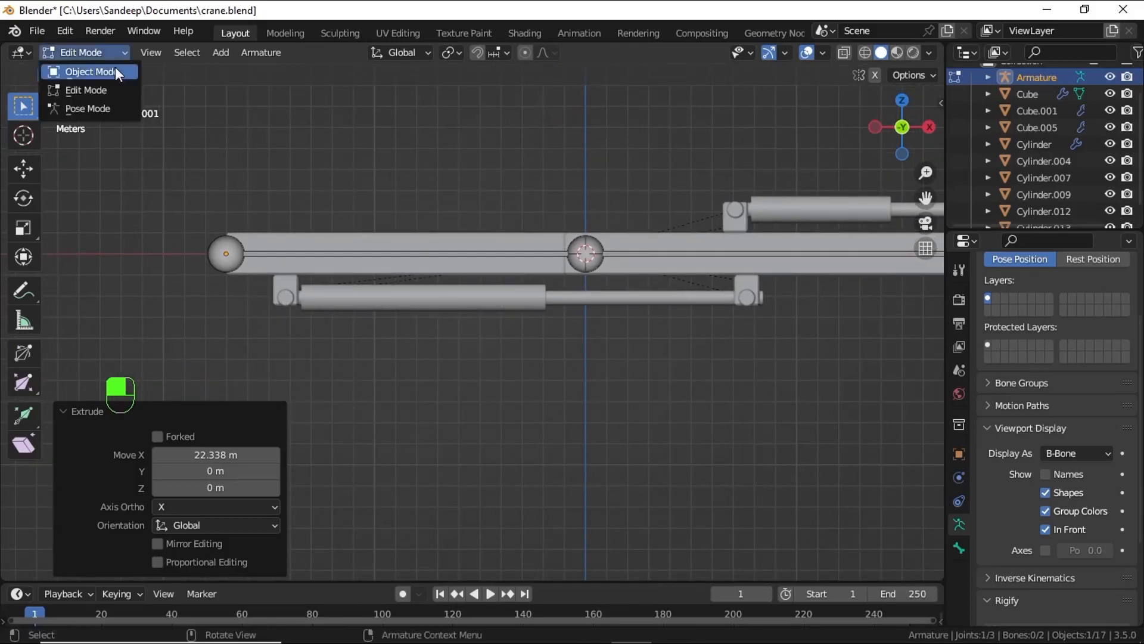
{"action": "left_click", "coordinate": [116, 68]}
{"action": "left_click", "coordinate": [284, 298]}
{"action": "key", "text": "shift+s"}
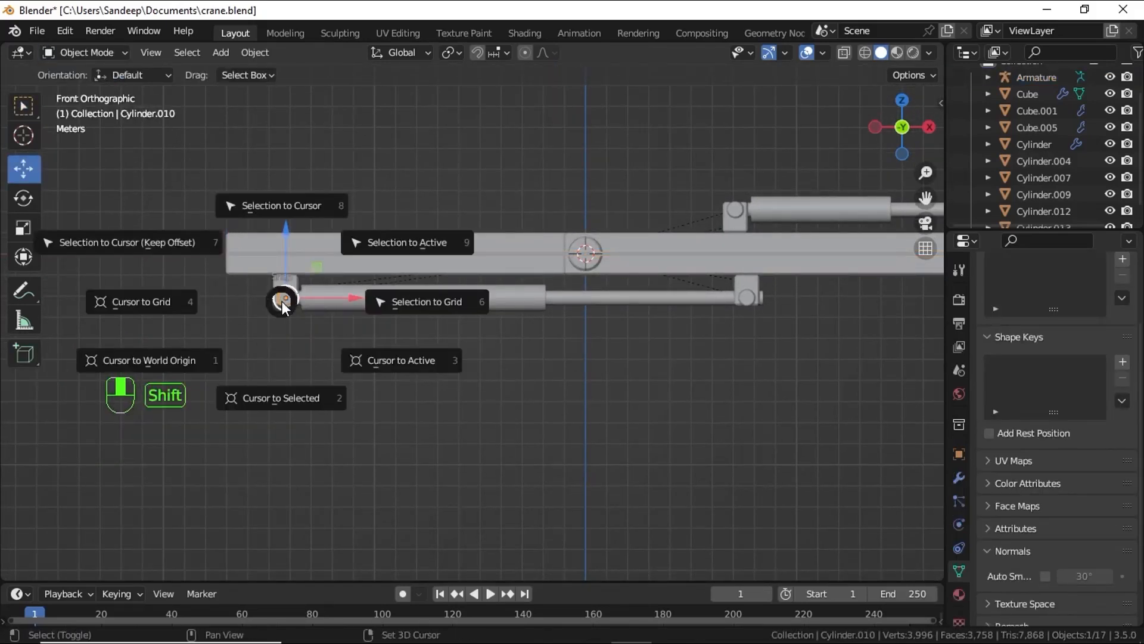
{"action": "left_click", "coordinate": [311, 405]}
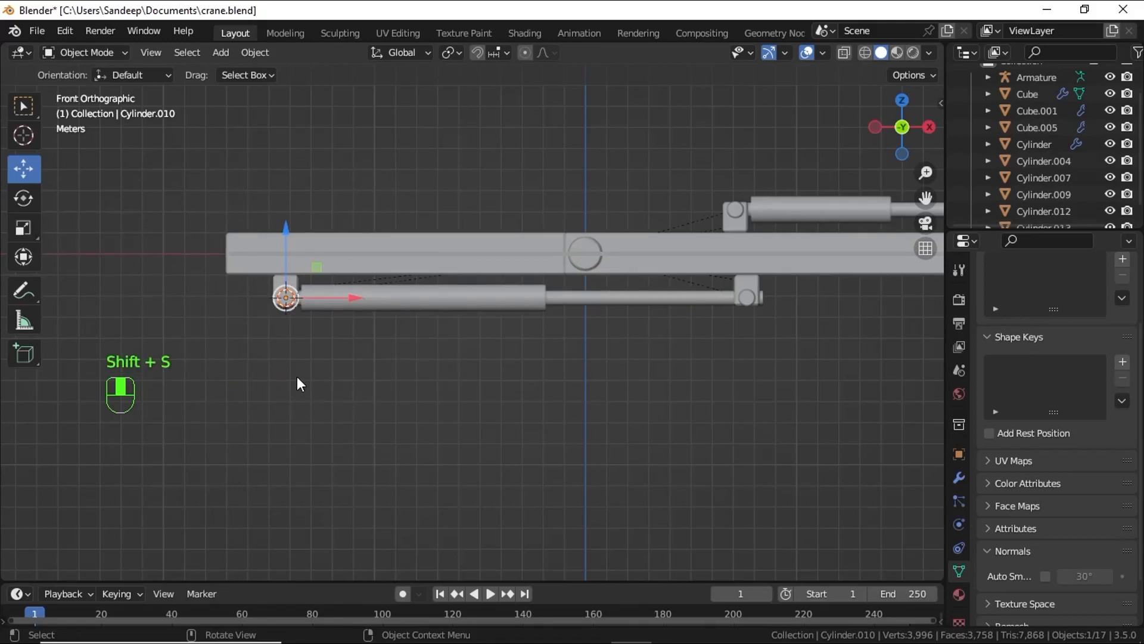
Step: Add a bone to the existing armature at the 3D cursor on the first arm's bracket pin
{"action": "key", "text": "shift+a"}
{"action": "mouse_move", "coordinate": [174, 277]}
{"action": "left_click", "coordinate": [383, 263]}
{"action": "left_click", "coordinate": [470, 252]}
{"action": "key", "text": "Tab"}
{"action": "key", "text": "shift+a"}
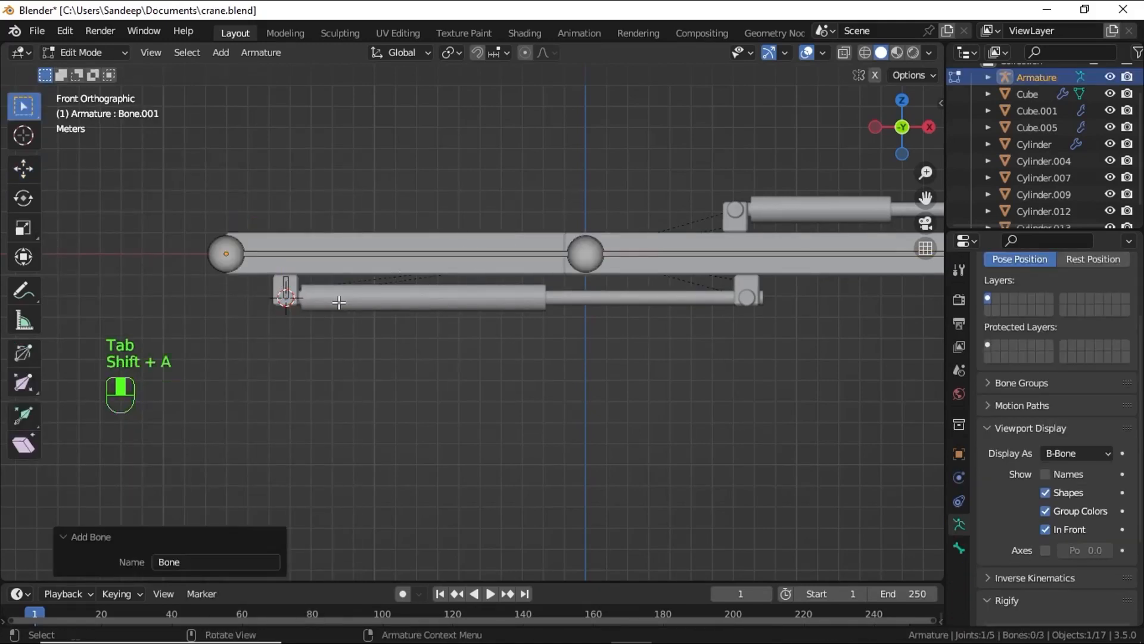
Step: Rotate the new bone at the first arm's bracket pin by 90° so that it points along the lower cylinder
{"action": "scroll", "coordinate": [296, 312], "scroll_direction": "up", "scroll_amount": 3}
{"action": "middle_click_drag", "start_coordinate": [296, 312], "coordinate": [467, 362], "text": "shift"}
{"action": "left_click", "coordinate": [317, 296]}
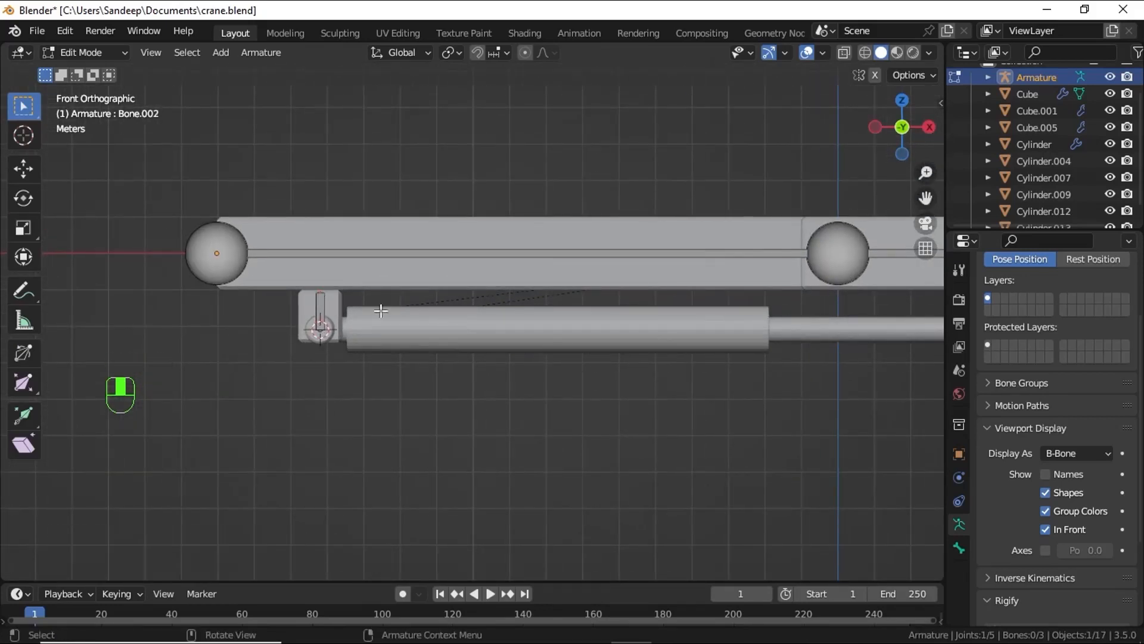
{"action": "type", "text": "r"}
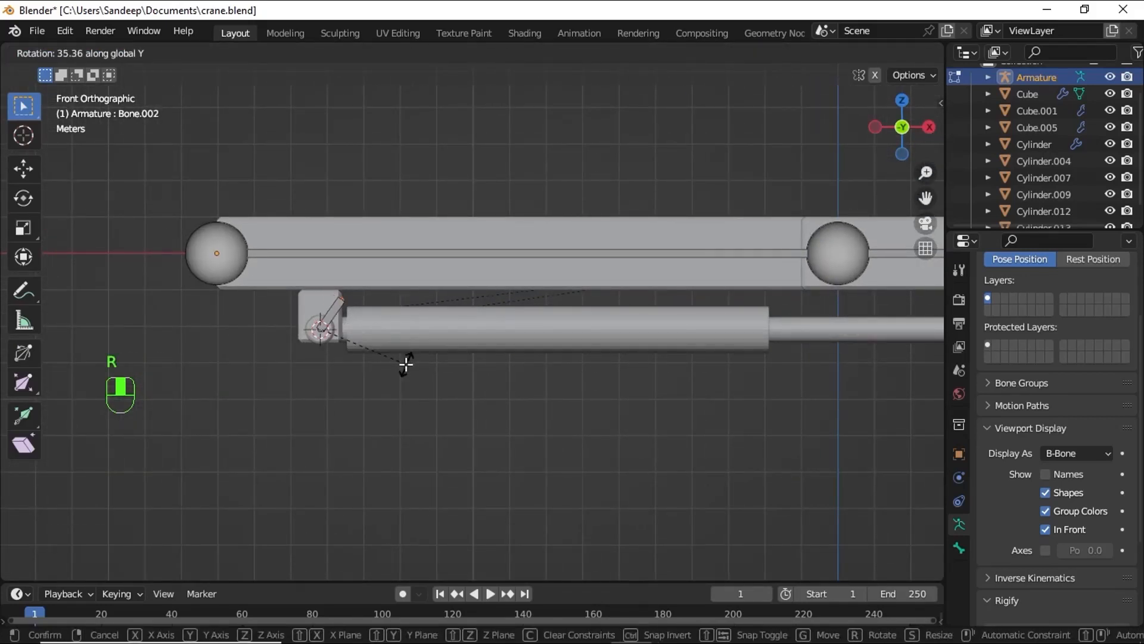
{"action": "type", "text": "90"}
{"action": "key", "text": "Return"}
Step: Move the cylinder bone's tip about 8.5 m along X to lengthen it inside the lower cylinder barrel
{"action": "left_click", "coordinate": [349, 335]}
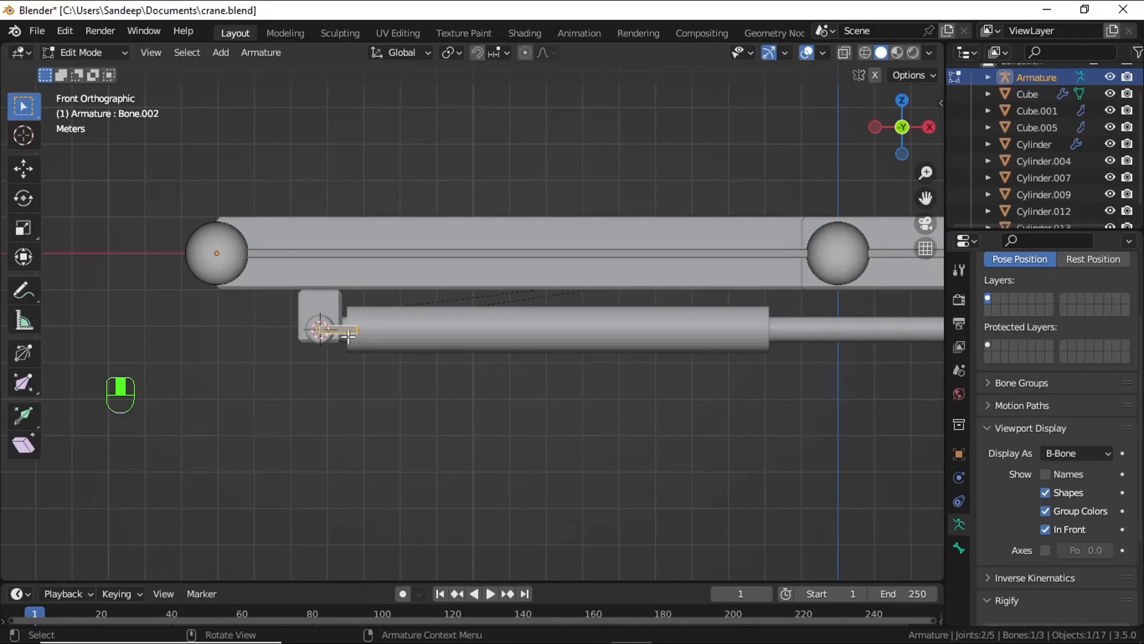
{"action": "left_click", "coordinate": [34, 173]}
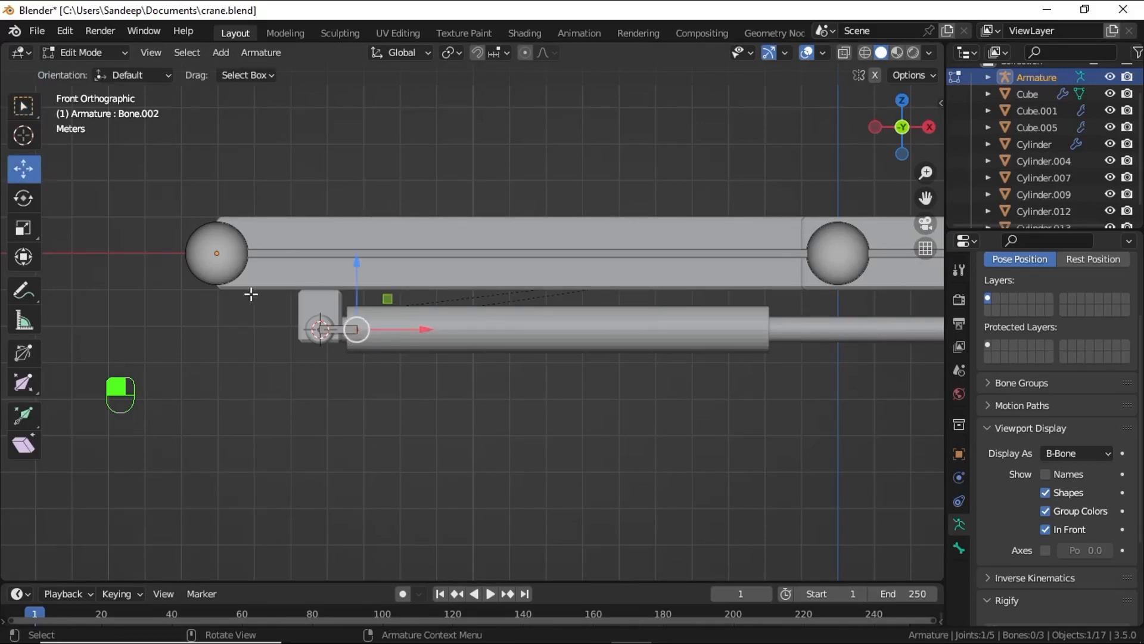
{"action": "left_click_drag", "start_coordinate": [423, 333], "coordinate": [735, 383]}
{"action": "middle_click_drag", "start_coordinate": [735, 383], "coordinate": [407, 379], "text": "shift"}
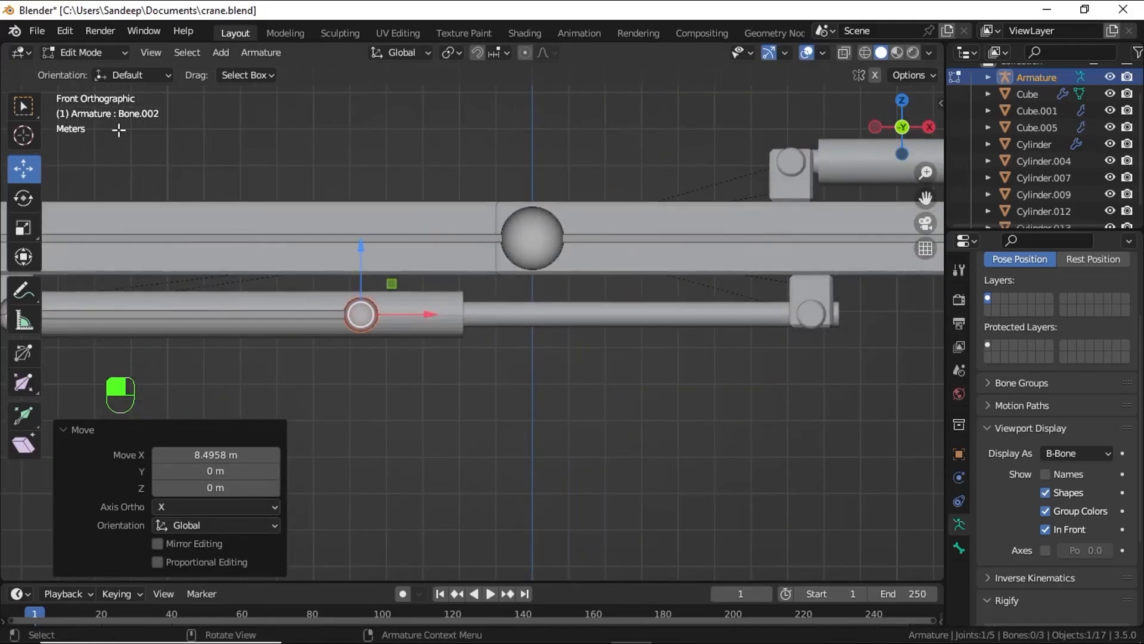
{"action": "middle_click_drag", "start_coordinate": [179, 278], "coordinate": [281, 269], "text": "shift"}
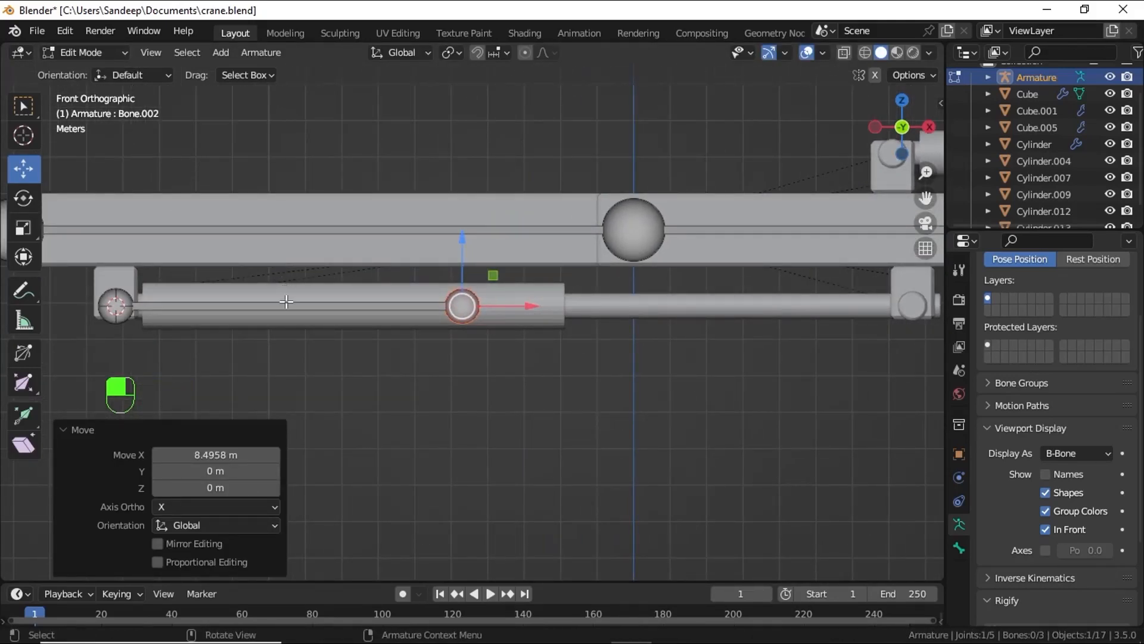
Step: In Object Mode, snap the 3D cursor to the small pin in the second arm's lower bracket, at the piston rod's end
{"action": "left_click", "coordinate": [99, 58]}
{"action": "left_click", "coordinate": [98, 56]}
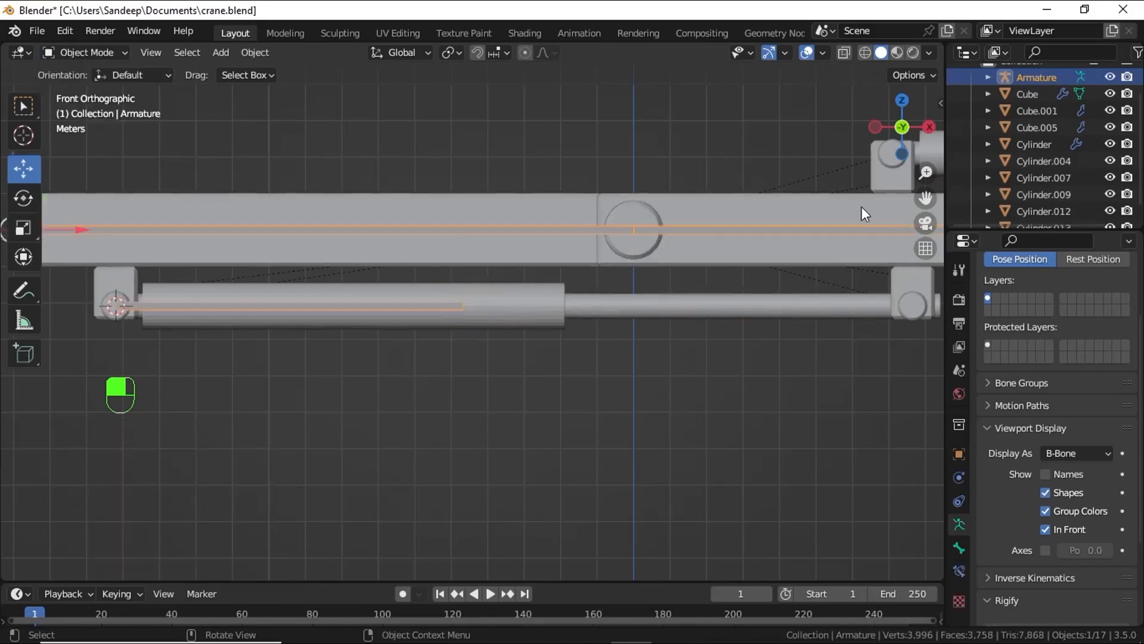
{"action": "left_click", "coordinate": [913, 310]}
{"action": "key", "text": "shift+s"}
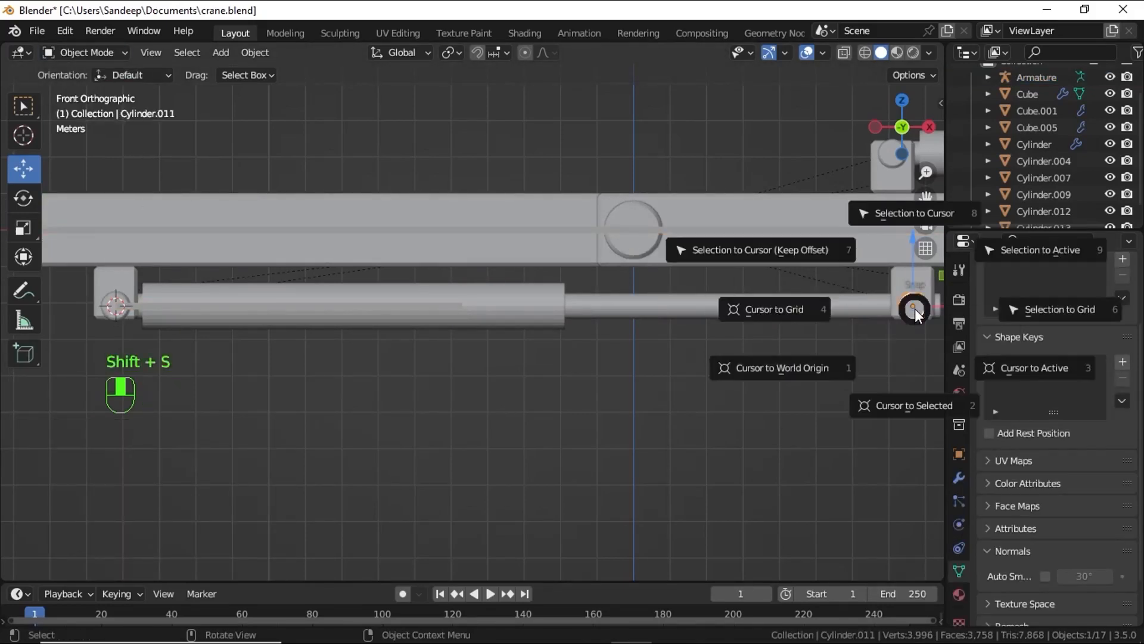
{"action": "left_click", "coordinate": [888, 405]}
Step: Add another bone to the armature at the 3D cursor on the piston rod's end pin
{"action": "left_click", "coordinate": [101, 56]}
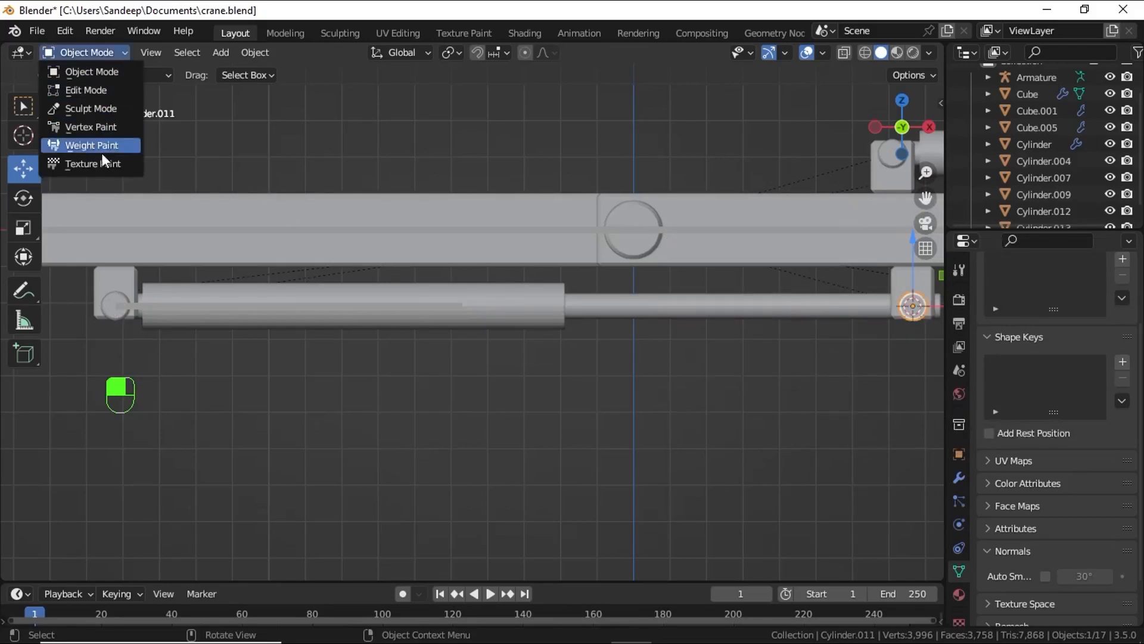
{"action": "left_click", "coordinate": [113, 56]}
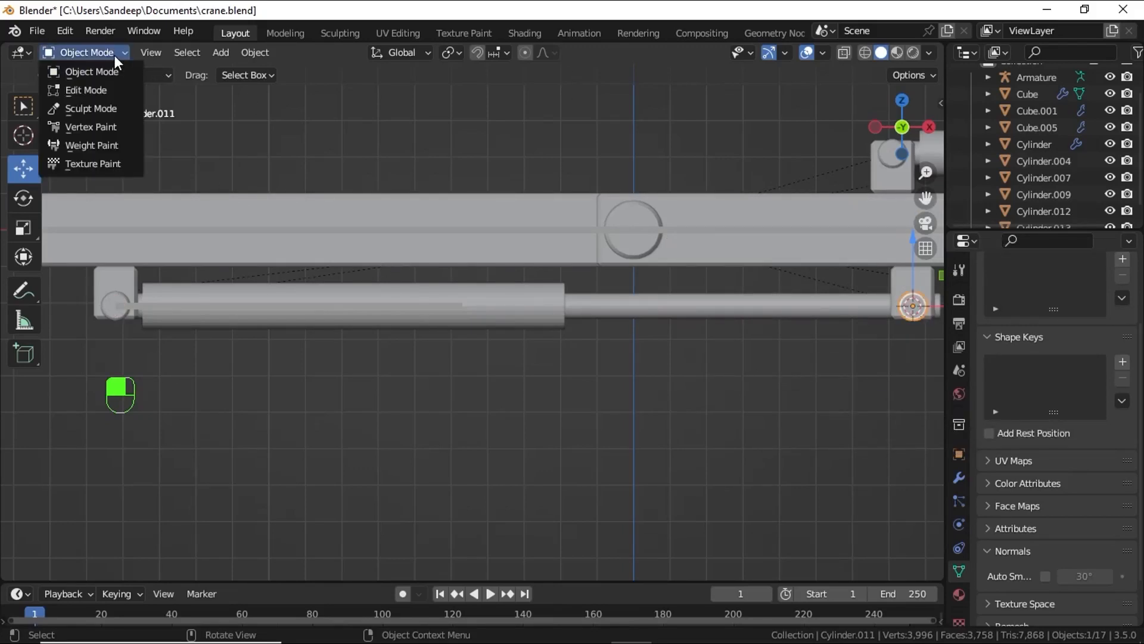
{"action": "key", "text": "shift+a"}
{"action": "mouse_move", "coordinate": [220, 286]}
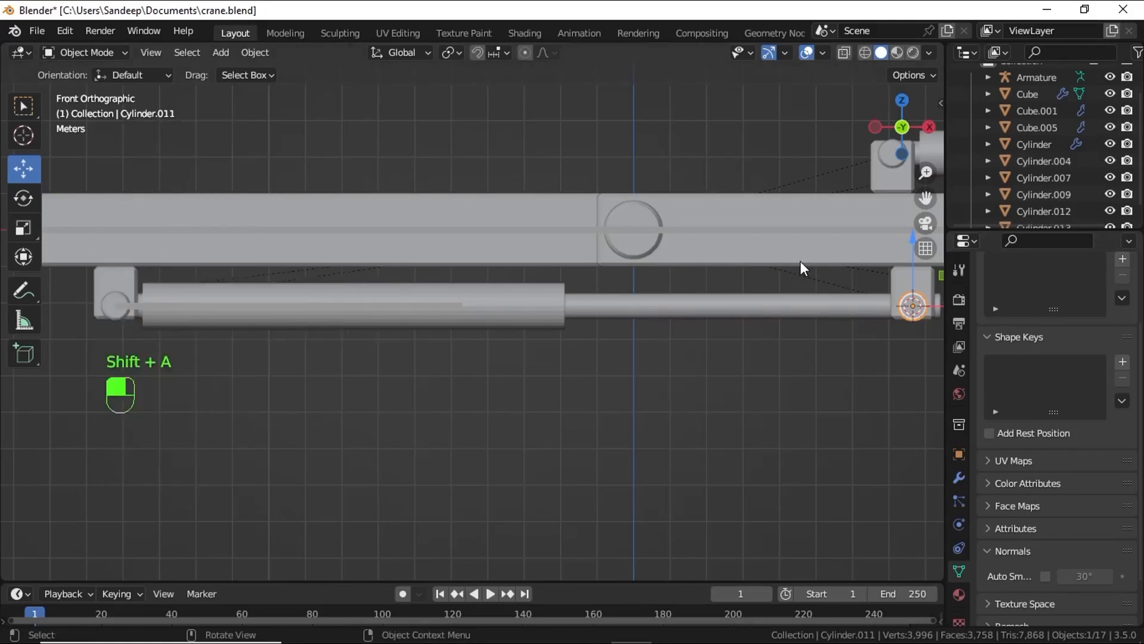
{"action": "left_click", "coordinate": [599, 225]}
{"action": "key", "text": "Tab"}
{"action": "key", "text": "shift+a"}
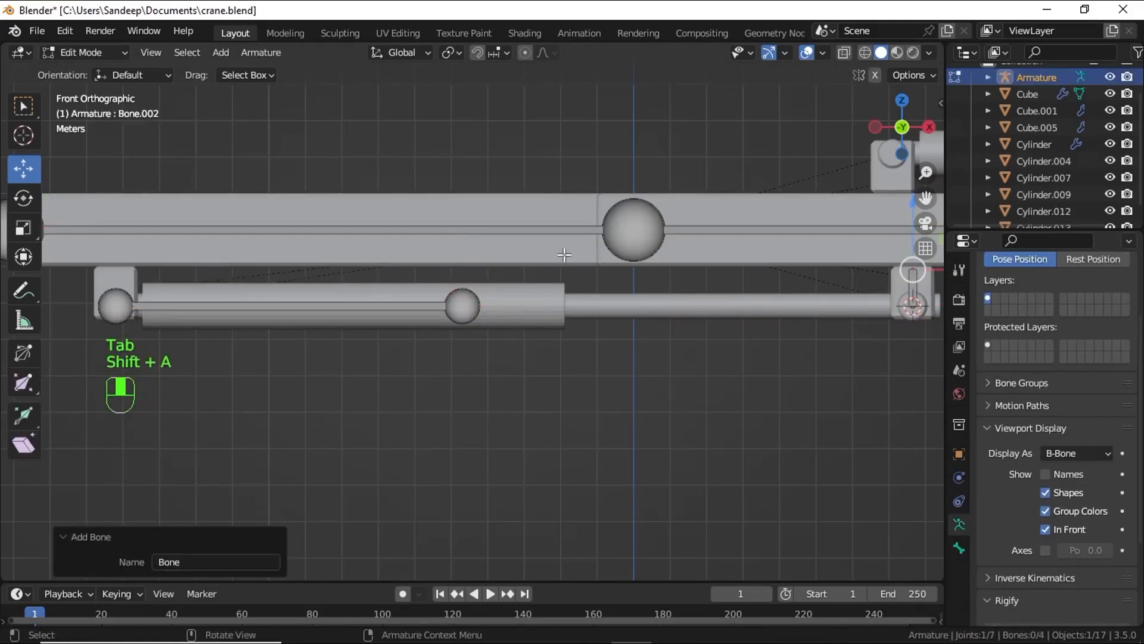
Step: Rotate the piston rod's bone by -90° so that it points toward the cylinder barrel
{"action": "middle_click_drag", "start_coordinate": [808, 287], "coordinate": [645, 327], "text": "shift"}
{"action": "left_click", "coordinate": [745, 320]}
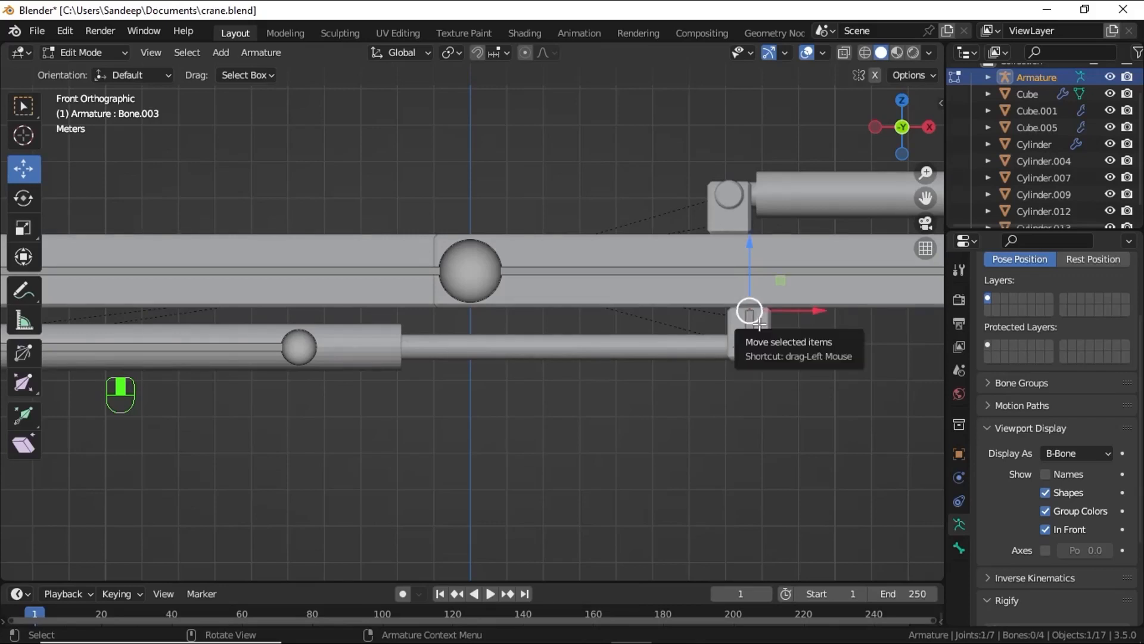
{"action": "type", "text": "r-90"}
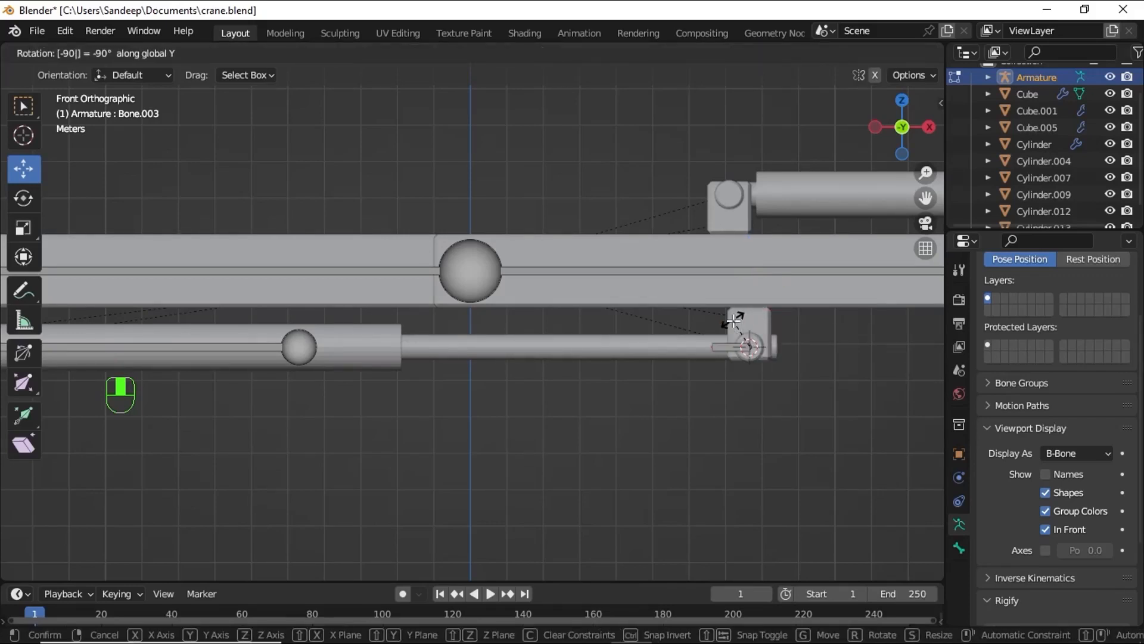
{"action": "left_click", "coordinate": [738, 320]}
Step: In wireframe shading, move the rod bone's tip about -7.05 m along X, and return to Object Mode
{"action": "key", "text": "shift+z"}
{"action": "left_click_drag", "start_coordinate": [757, 347], "coordinate": [500, 438]}
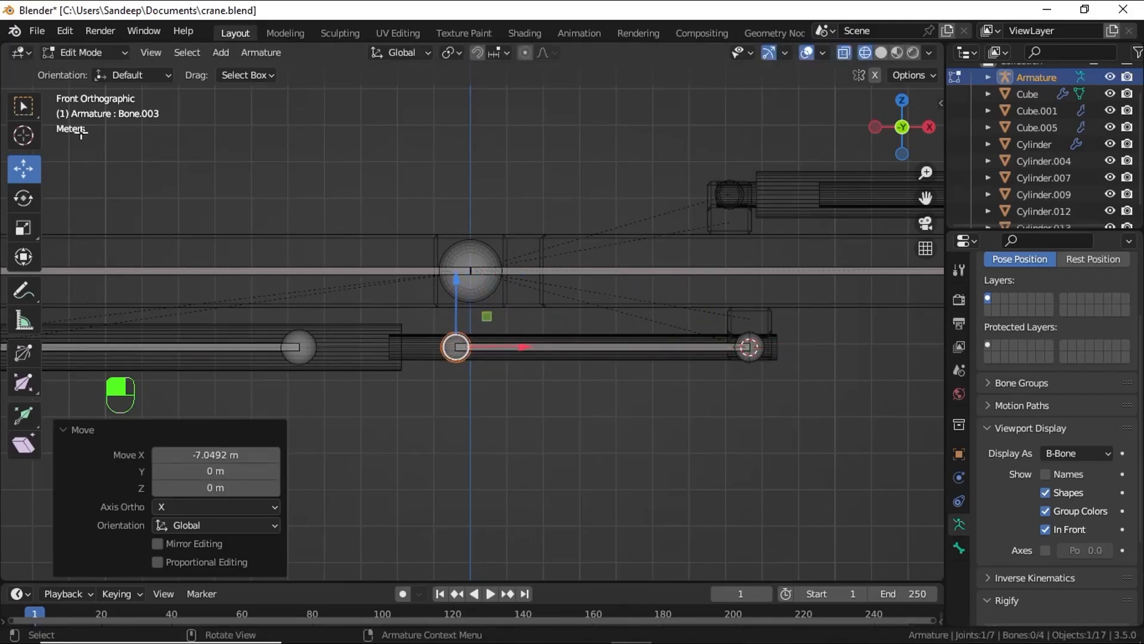
{"action": "left_click", "coordinate": [65, 57]}
{"action": "left_click", "coordinate": [66, 69]}
Step: Inspect the armature and cylinder in wireframe from an angle, then restore the front view with solid shading
{"action": "middle_click_drag", "start_coordinate": [278, 279], "coordinate": [528, 250], "text": "shift"}
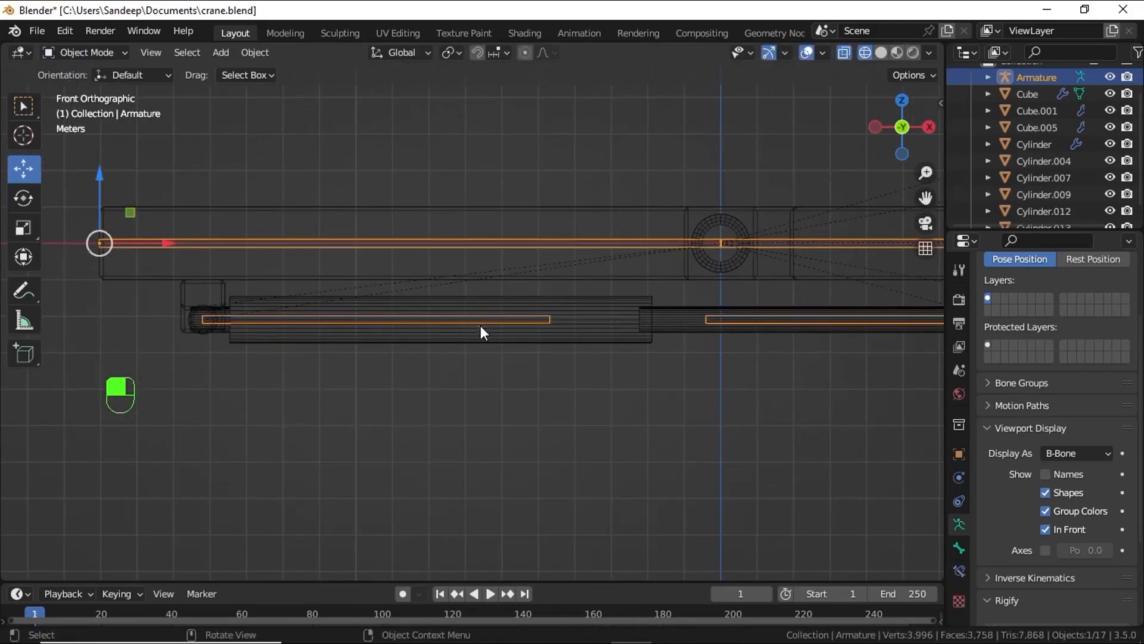
{"action": "left_click", "coordinate": [399, 404]}
{"action": "middle_click_drag", "start_coordinate": [399, 404], "coordinate": [460, 409]}
{"action": "key", "text": "KP_1"}
{"action": "middle_click_drag", "start_coordinate": [336, 243], "coordinate": [374, 305]}
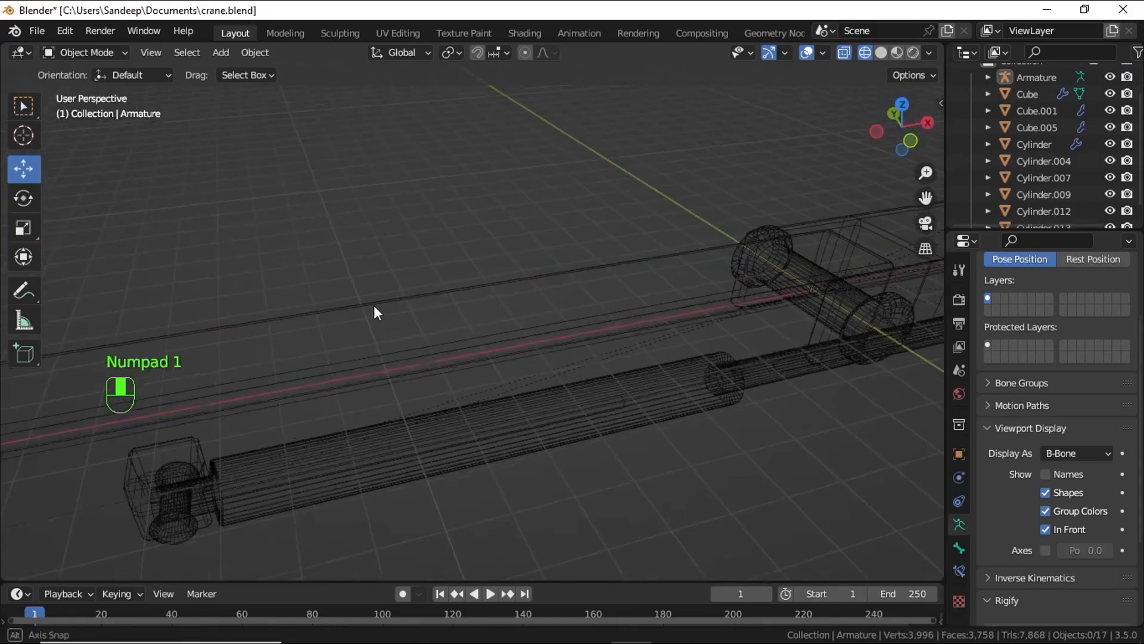
{"action": "key", "text": "KP_1"}
{"action": "left_click", "coordinate": [373, 256]}
{"action": "key", "text": "shift+z"}
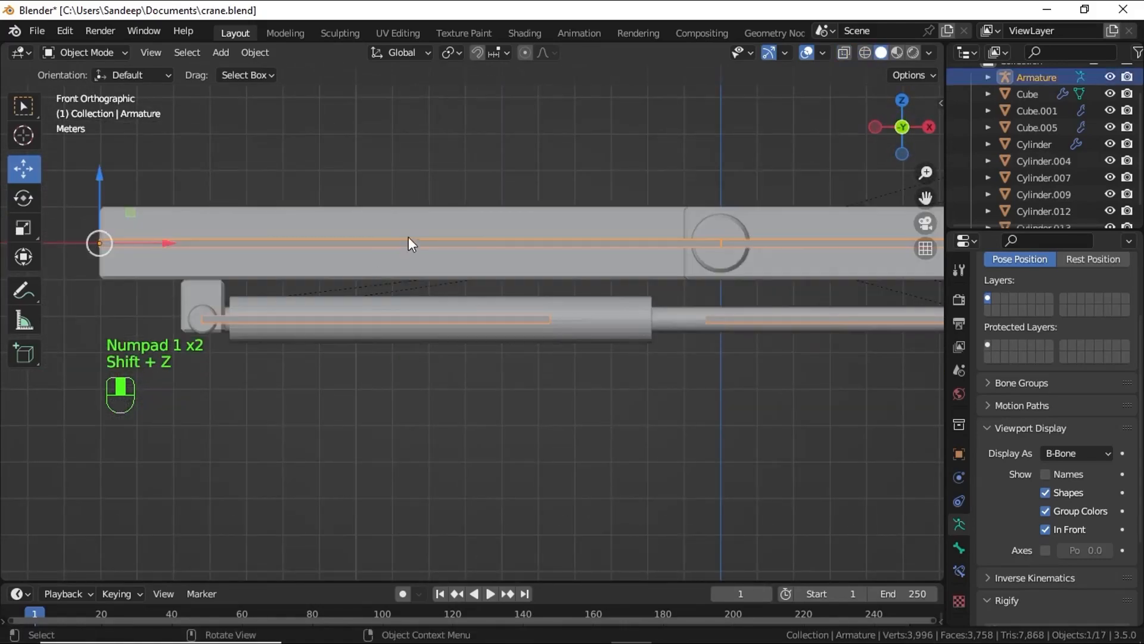
Step: Parent the first arm to its own bone in Pose Mode using the Bone parent type, and return to Object Mode
{"action": "left_click", "coordinate": [409, 250], "text": "shift"}
{"action": "left_click", "coordinate": [413, 245]}
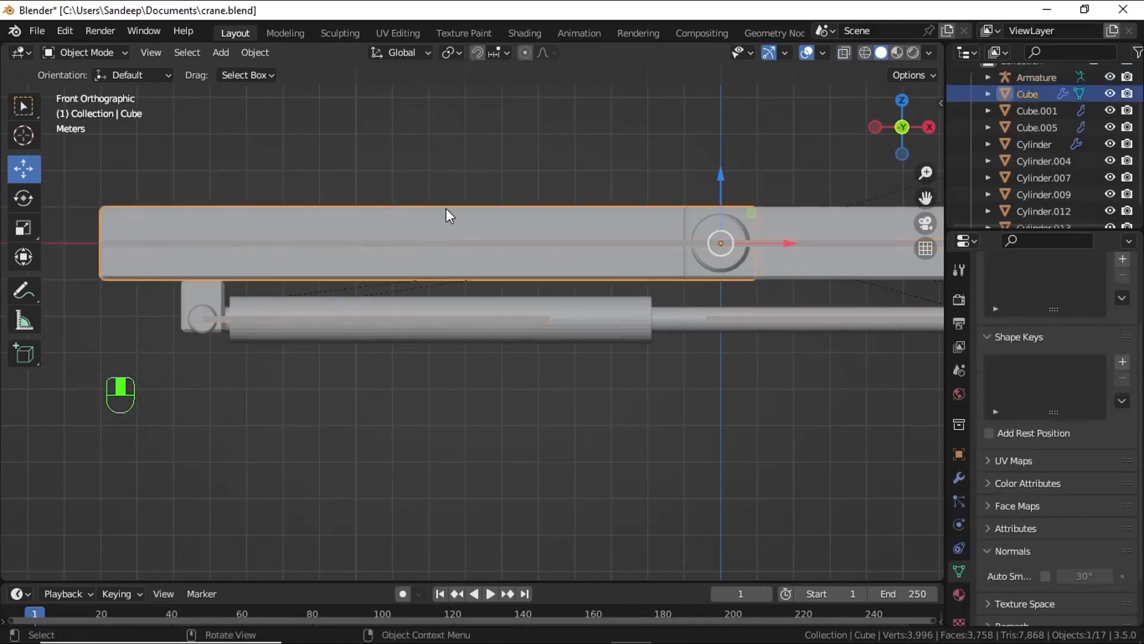
{"action": "left_click", "coordinate": [440, 238], "text": "shift"}
{"action": "left_click", "coordinate": [93, 51]}
{"action": "left_click", "coordinate": [95, 108]}
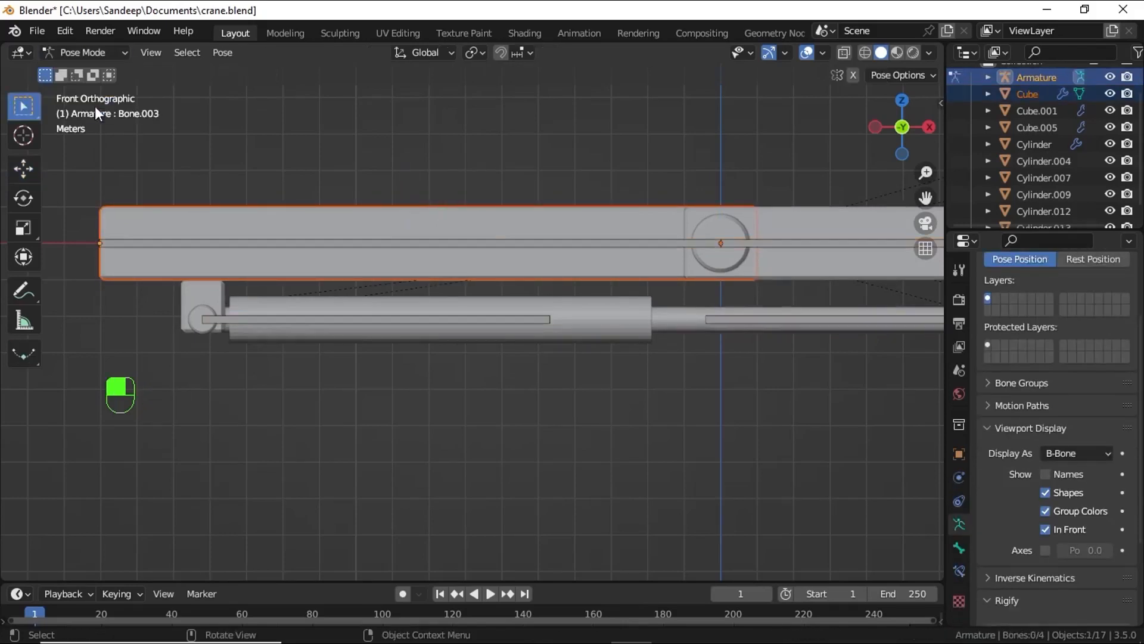
{"action": "left_click", "coordinate": [341, 233]}
{"action": "key", "text": "ctrl+p"}
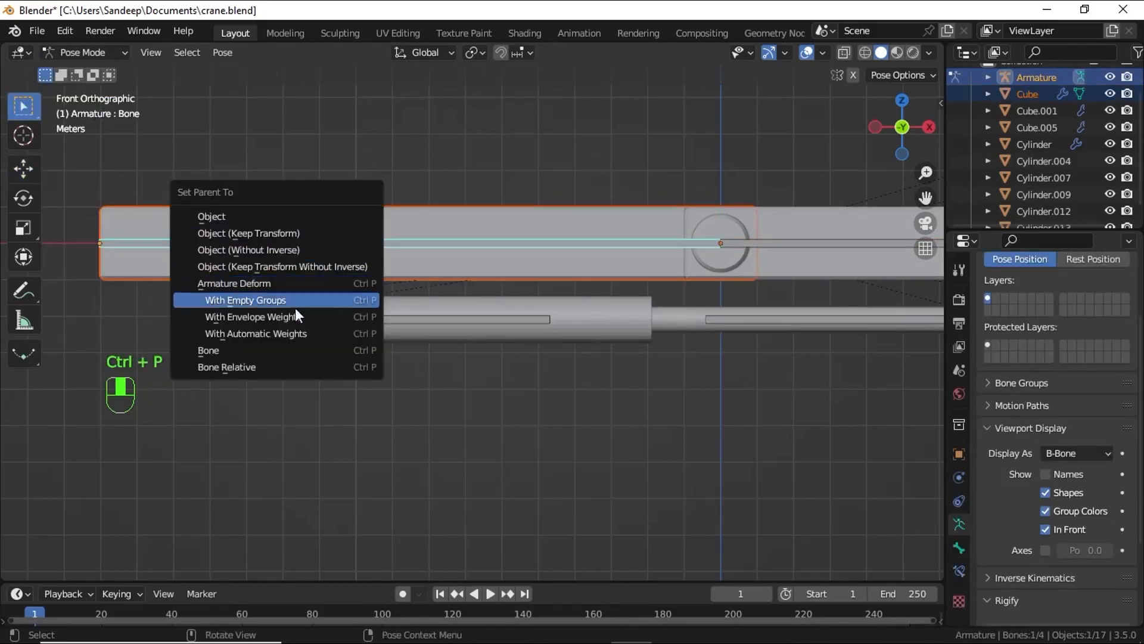
{"action": "left_click", "coordinate": [264, 347]}
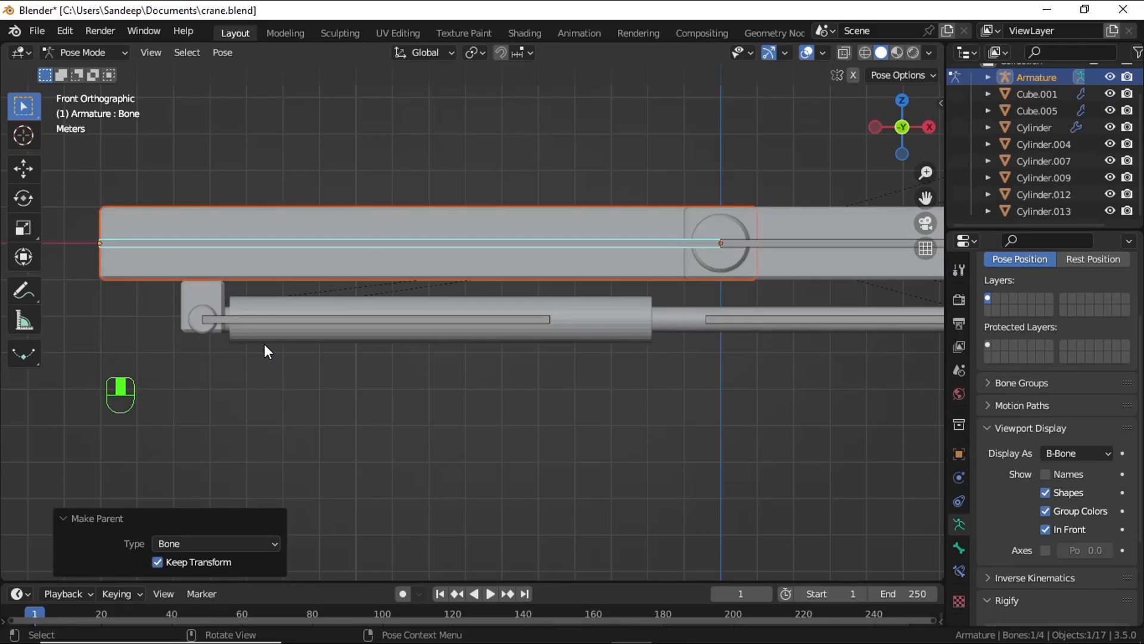
{"action": "left_click", "coordinate": [67, 53]}
{"action": "left_click", "coordinate": [70, 66]}
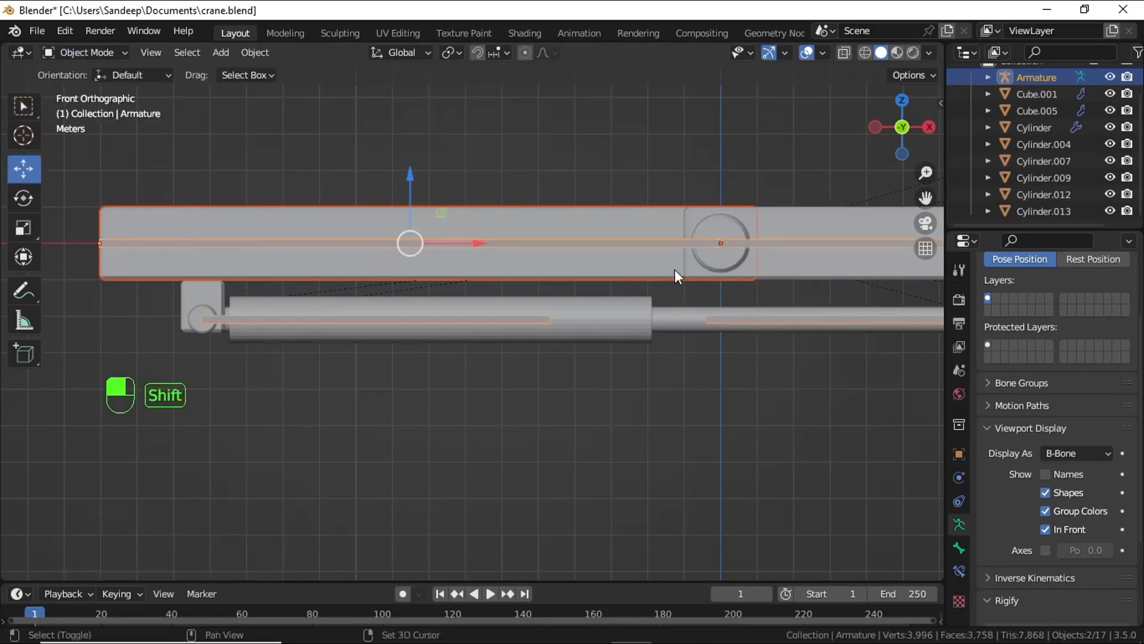
Step: Parent the second arm to Bone.001 in Pose Mode using the Bone parent type
{"action": "middle_click_drag", "start_coordinate": [677, 273], "coordinate": [395, 273], "text": "shift"}
{"action": "left_click", "coordinate": [522, 228]}
{"action": "left_click", "coordinate": [531, 243], "text": "shift"}
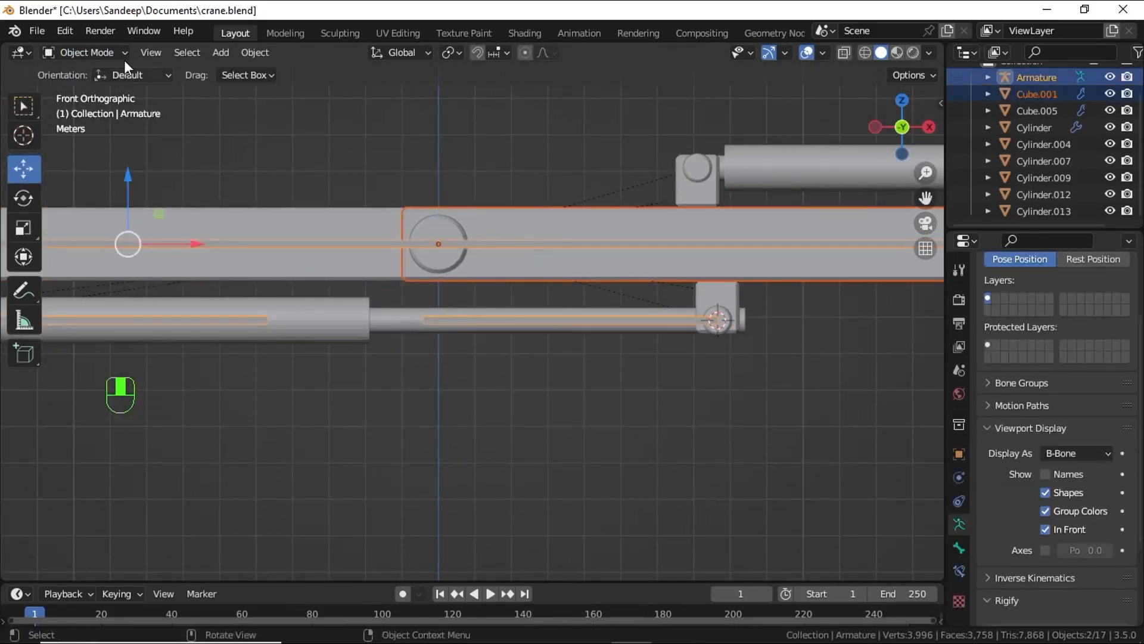
{"action": "left_click", "coordinate": [105, 53]}
{"action": "left_click", "coordinate": [74, 109]}
{"action": "left_click", "coordinate": [552, 244]}
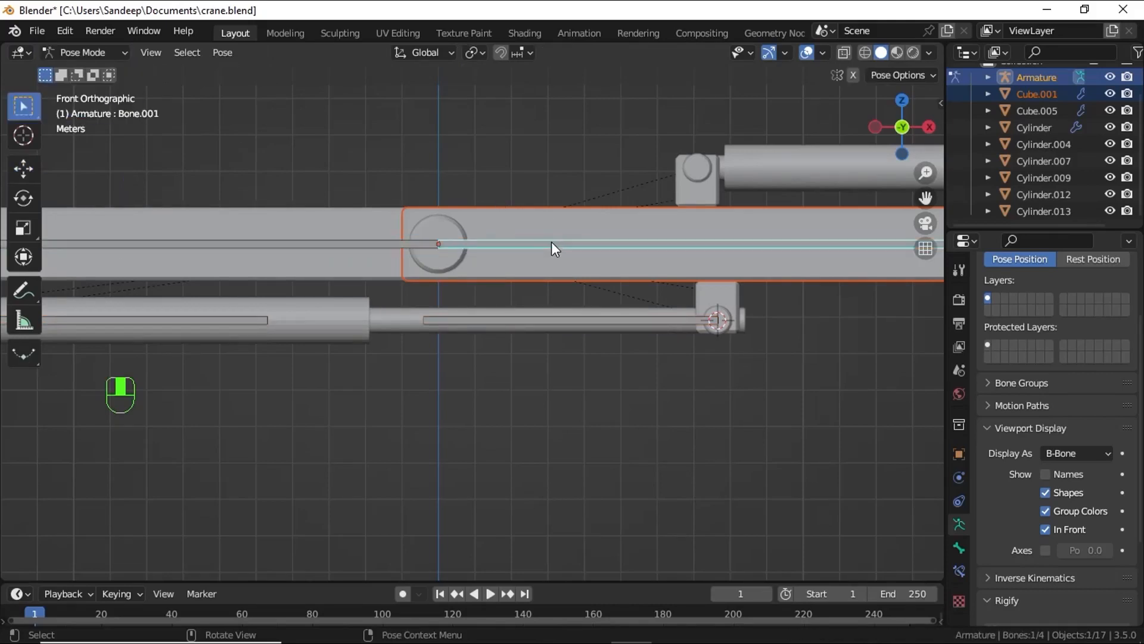
{"action": "key", "text": "ctrl+p"}
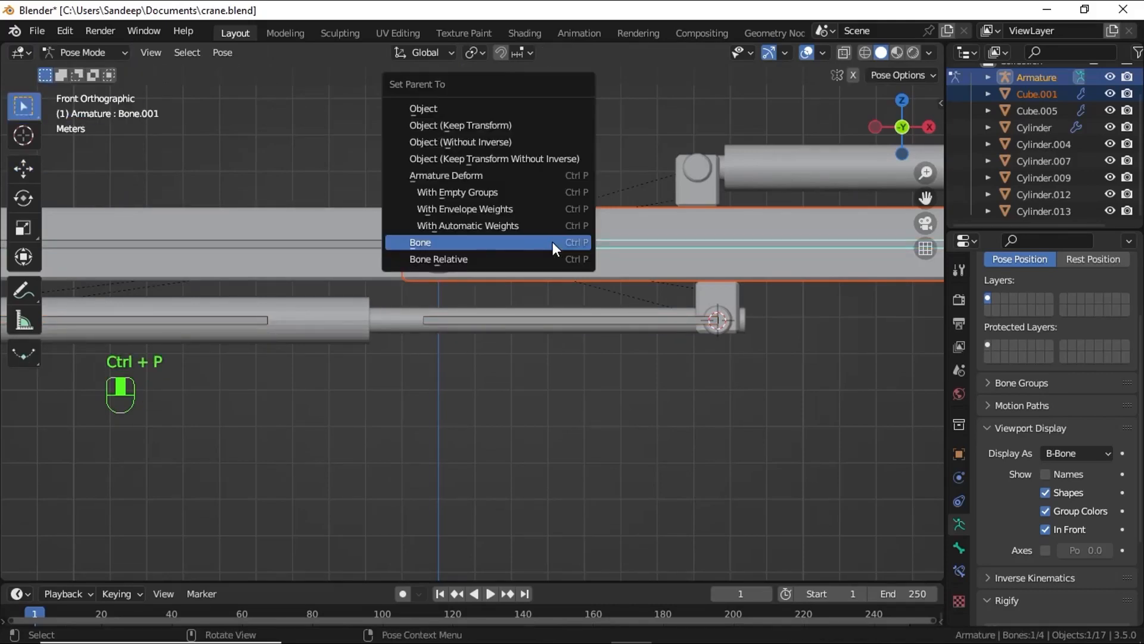
{"action": "left_click", "coordinate": [553, 241]}
Step: Test-rotate the first arm's bone to check how both arms follow it, and cancel the rotation
{"action": "middle_click_drag", "start_coordinate": [541, 252], "coordinate": [723, 234], "text": "shift"}
{"action": "middle_click_drag", "start_coordinate": [298, 306], "coordinate": [320, 294], "text": "shift"}
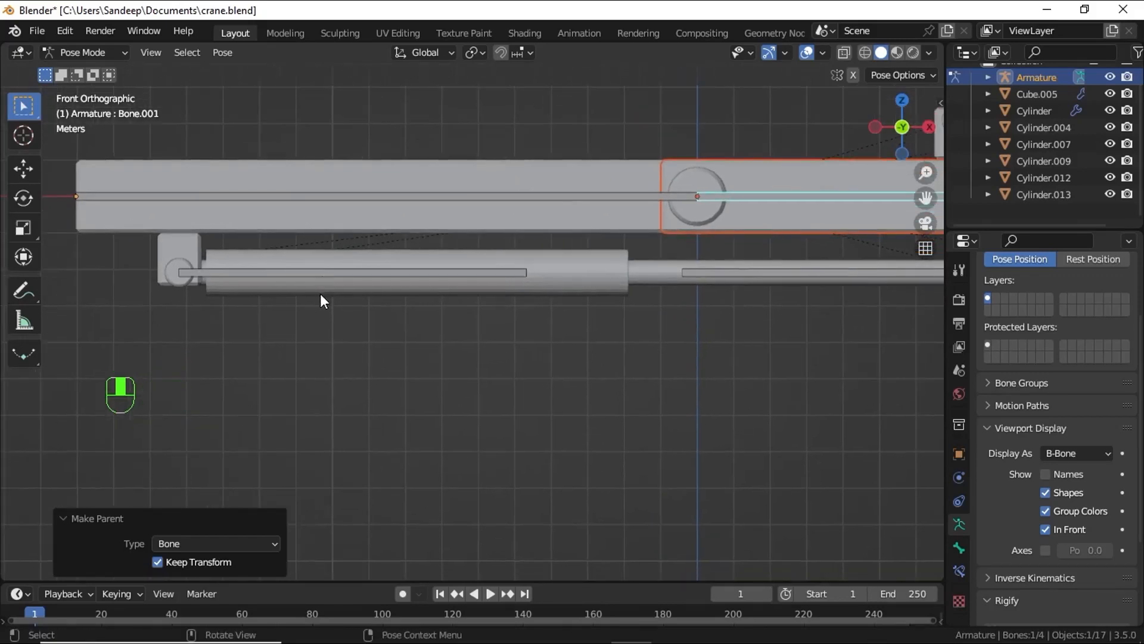
{"action": "left_click", "coordinate": [318, 204]}
{"action": "scroll", "coordinate": [434, 348], "scroll_direction": "down", "scroll_amount": 2}
{"action": "key", "text": "r"}
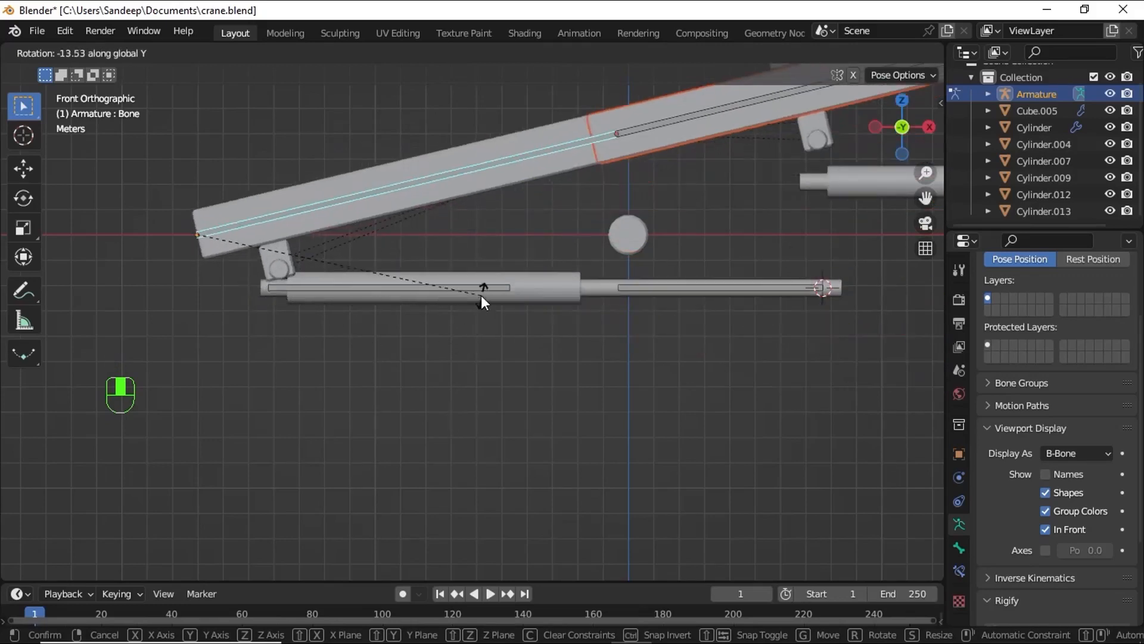
{"action": "left_click", "coordinate": [485, 337]}
Step: In the armature's Edit Mode, parent the barrel's bone to the first arm's bone with Keep Offset
{"action": "left_click", "coordinate": [52, 52]}
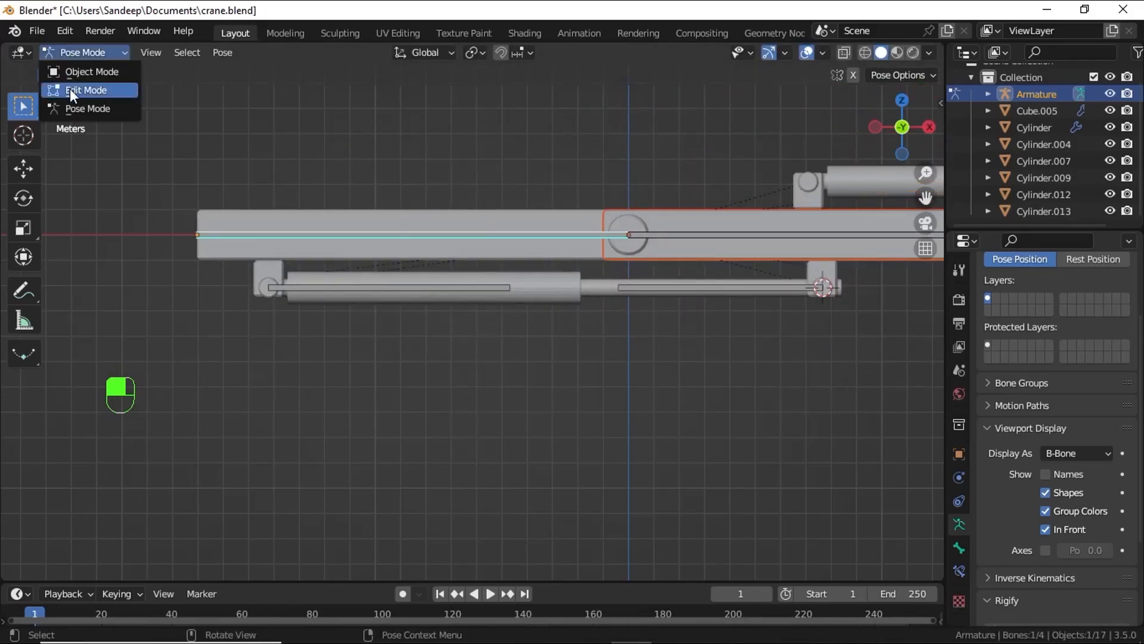
{"action": "left_click", "coordinate": [70, 88]}
{"action": "left_click", "coordinate": [325, 281]}
{"action": "left_click", "coordinate": [324, 238], "text": "shift"}
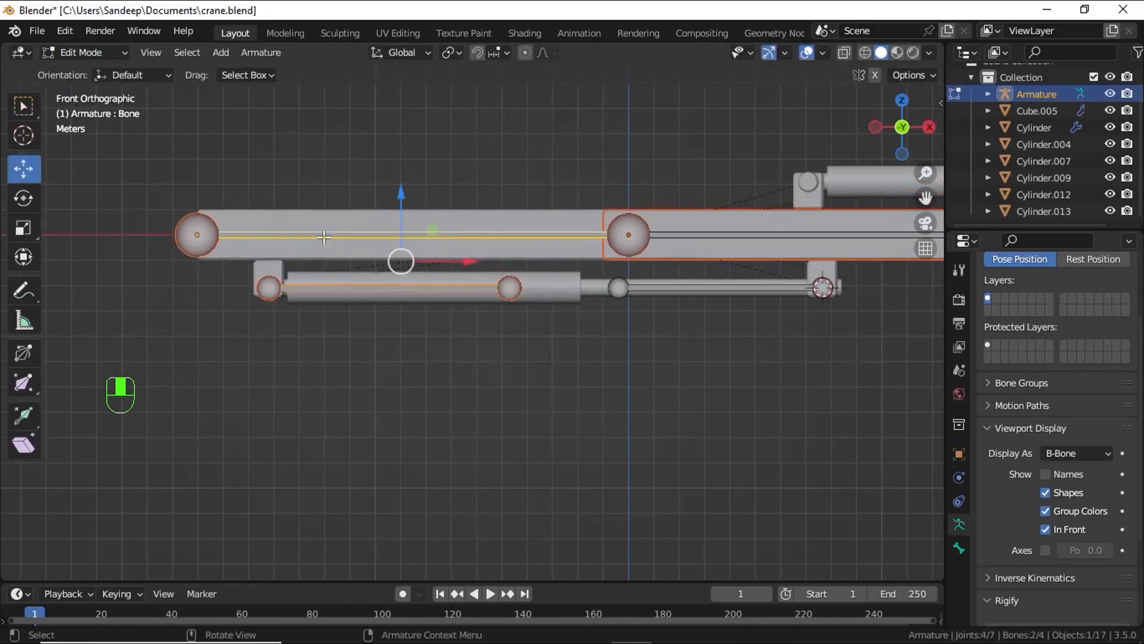
{"action": "key", "text": "ctrl+p"}
{"action": "left_click", "coordinate": [326, 237]}
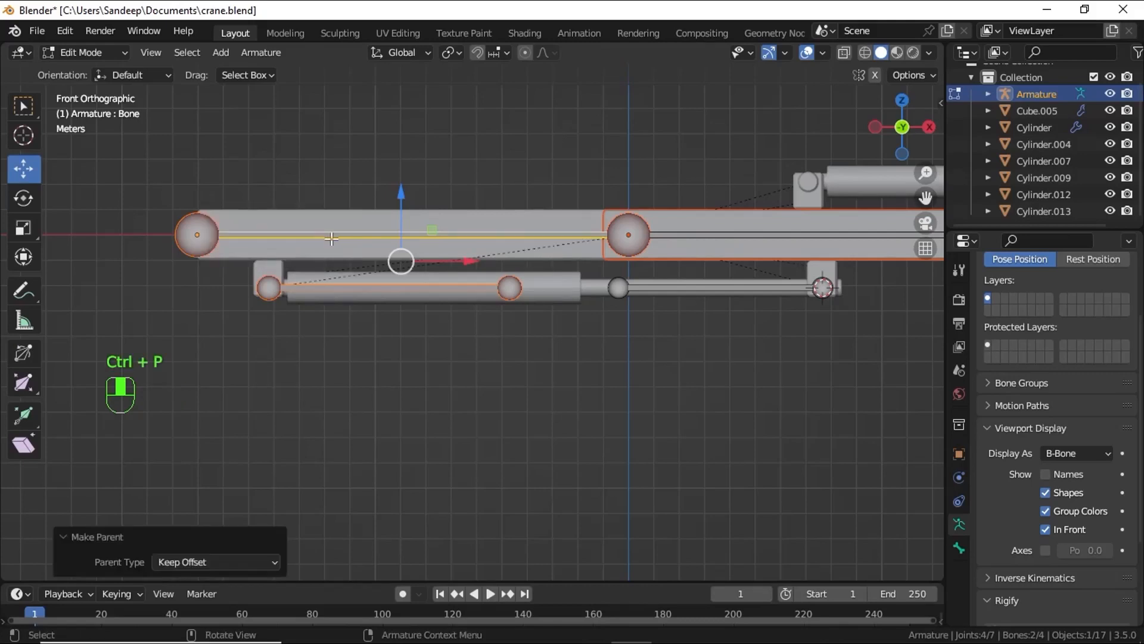
Step: Test-rotate the first arm's bone in Edit Mode and in Pose Mode, cancelling each rotation
{"action": "left_click", "coordinate": [343, 232]}
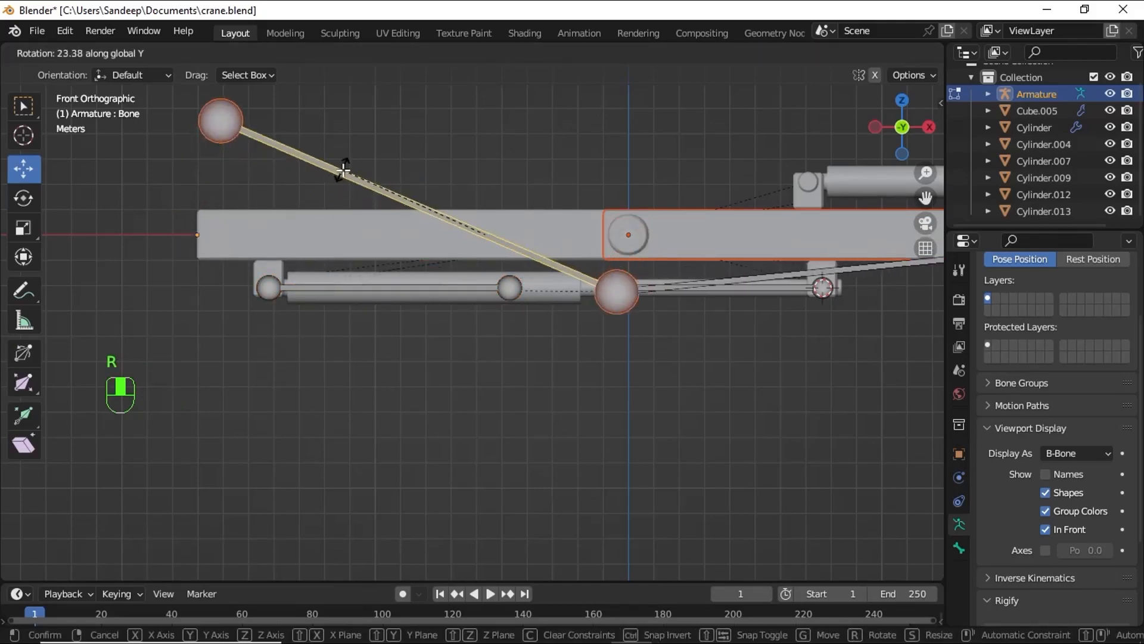
{"action": "right_click", "coordinate": [327, 255]}
{"action": "left_click", "coordinate": [90, 53]}
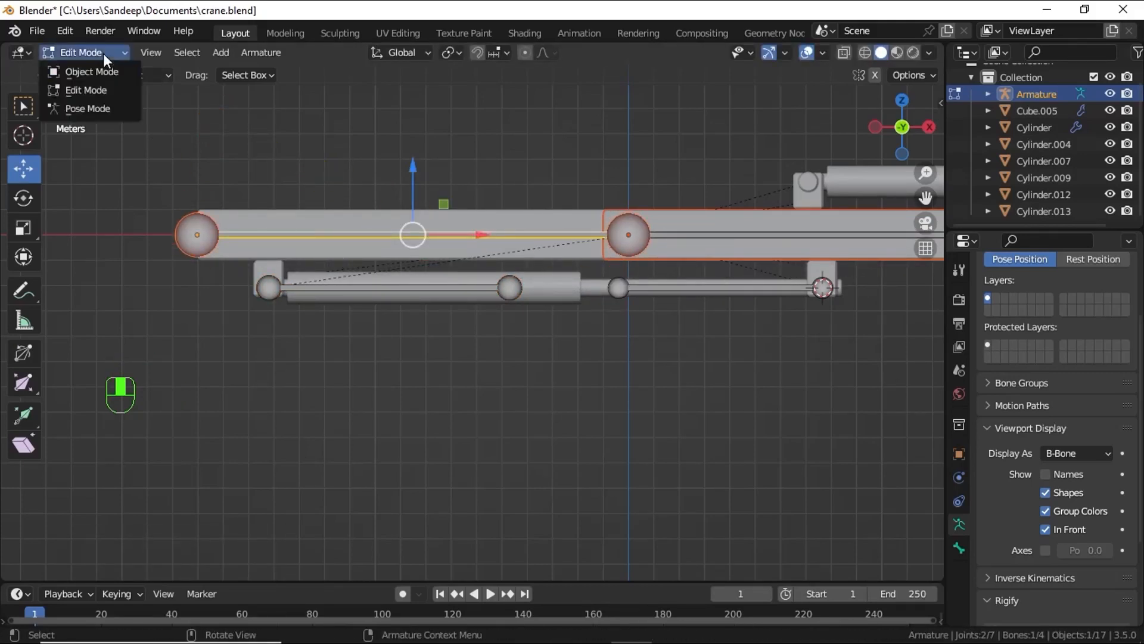
{"action": "left_click", "coordinate": [89, 107]}
{"action": "key", "text": "r"}
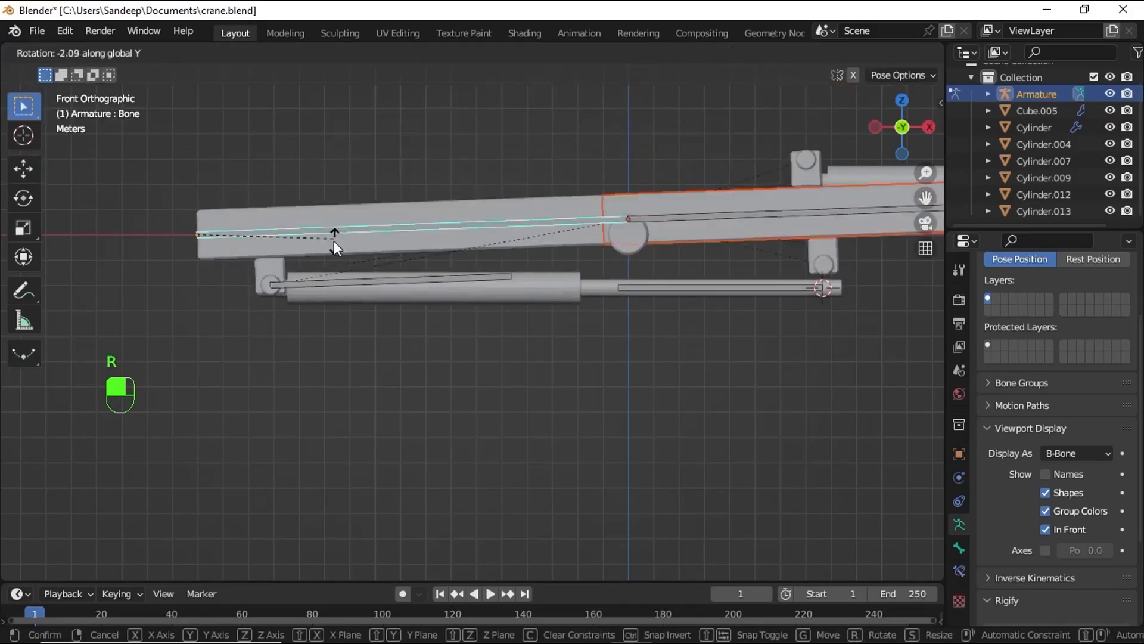
{"action": "right_click", "coordinate": [445, 262]}
Step: Add a Damped Track constraint to the barrel's bone, targeting Bone.003 of the Armature
{"action": "middle_click_drag", "start_coordinate": [546, 284], "coordinate": [435, 261], "text": "shift"}
{"action": "scroll", "coordinate": [434, 268], "scroll_direction": "down", "scroll_amount": 1}
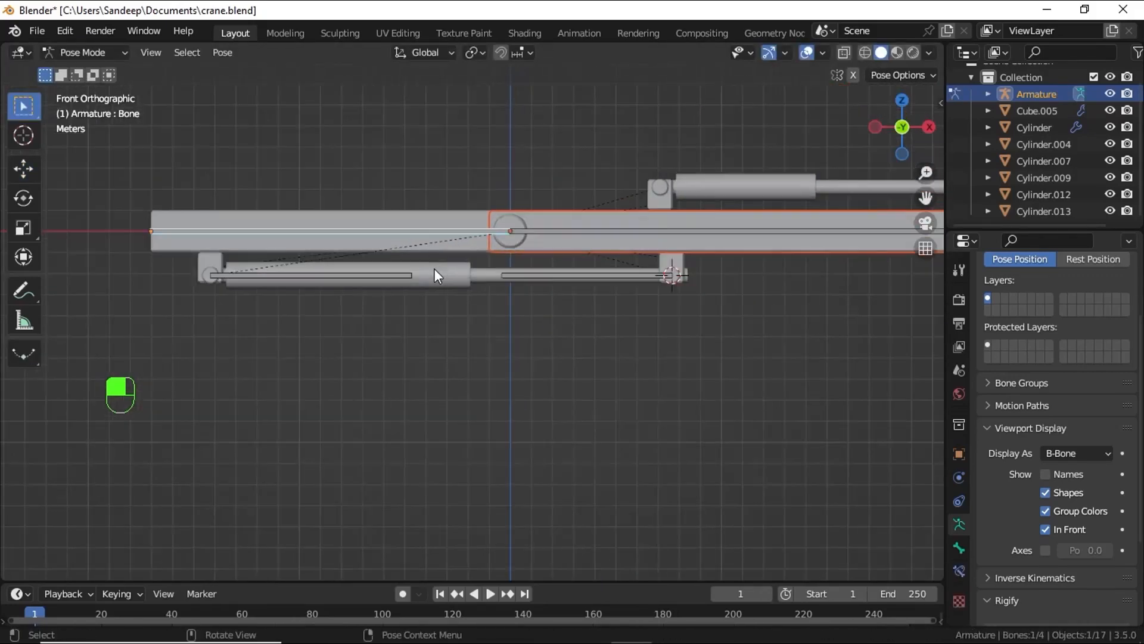
{"action": "left_click", "coordinate": [341, 275]}
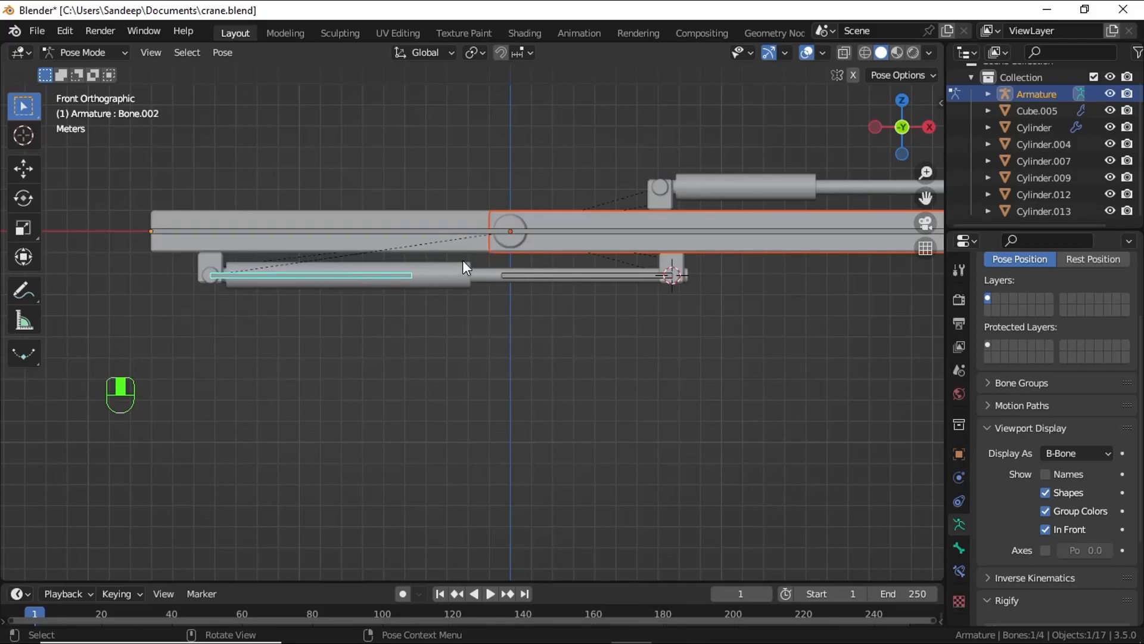
{"action": "left_click", "coordinate": [520, 277]}
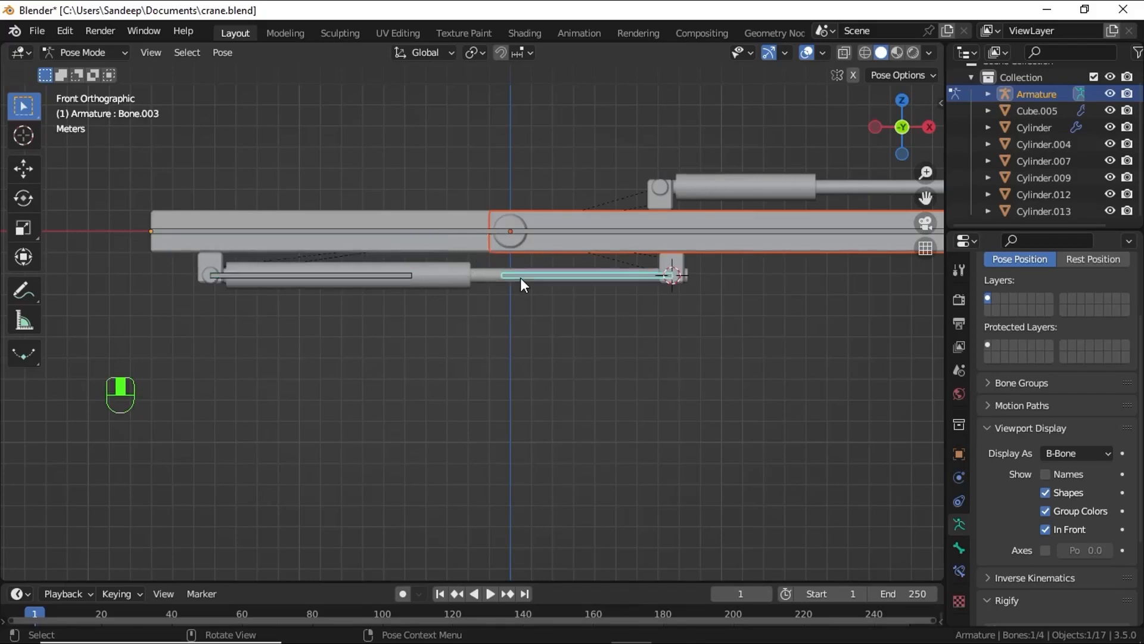
{"action": "left_click", "coordinate": [381, 273]}
{"action": "left_click", "coordinate": [960, 566]}
{"action": "left_click", "coordinate": [1035, 301]}
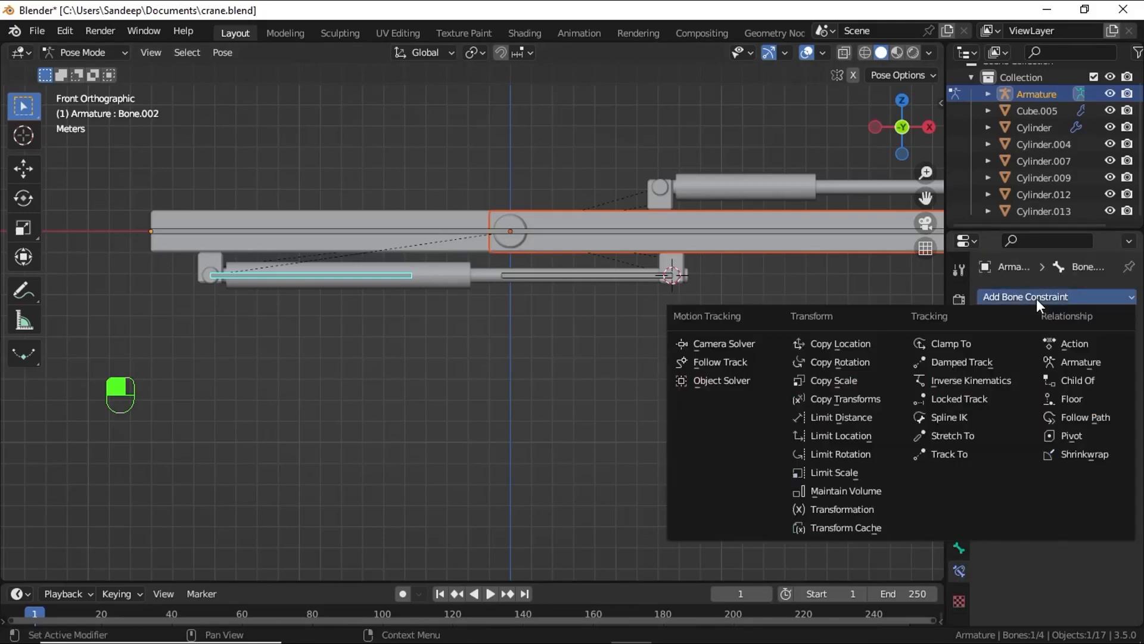
{"action": "left_click", "coordinate": [992, 359]}
{"action": "left_click", "coordinate": [1070, 349]}
{"action": "left_click", "coordinate": [1013, 370]}
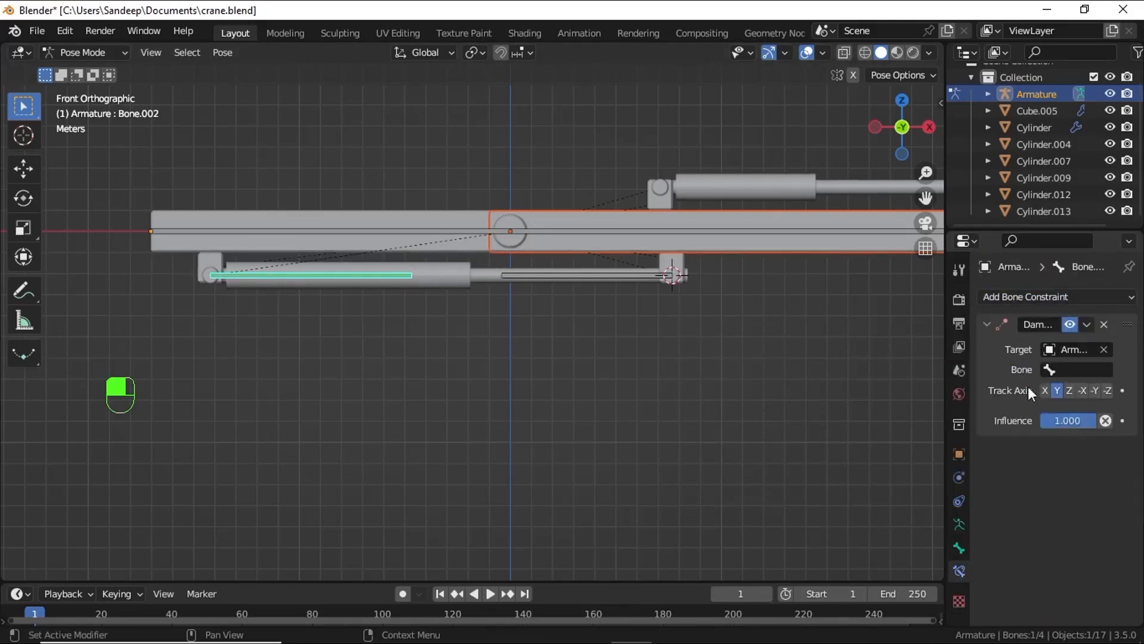
{"action": "left_click", "coordinate": [1082, 370]}
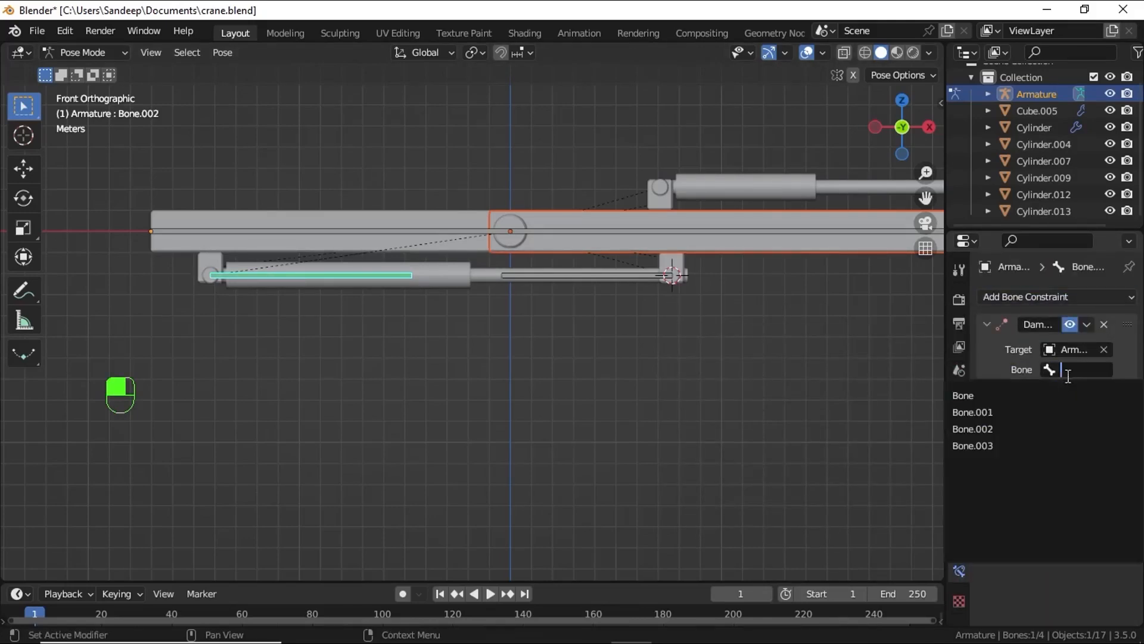
{"action": "left_click", "coordinate": [1013, 446]}
Step: Add a Damped Track constraint to the piston rod's bone, targeting Bone.002 of the Armature
{"action": "left_click", "coordinate": [580, 277]}
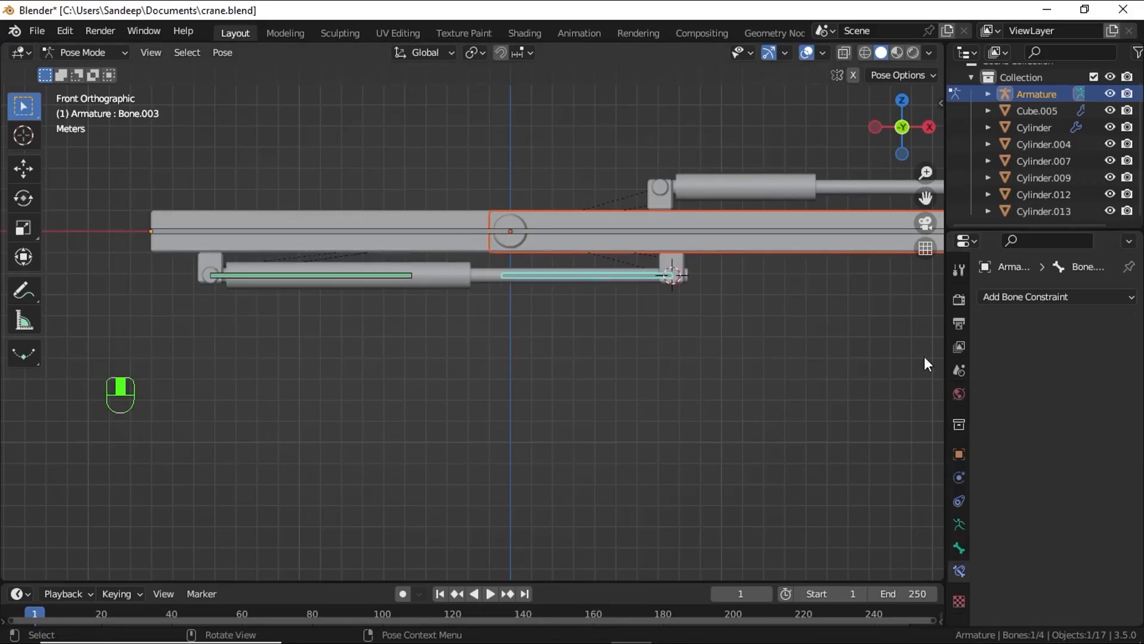
{"action": "left_click", "coordinate": [1047, 296]}
{"action": "left_click", "coordinate": [999, 360]}
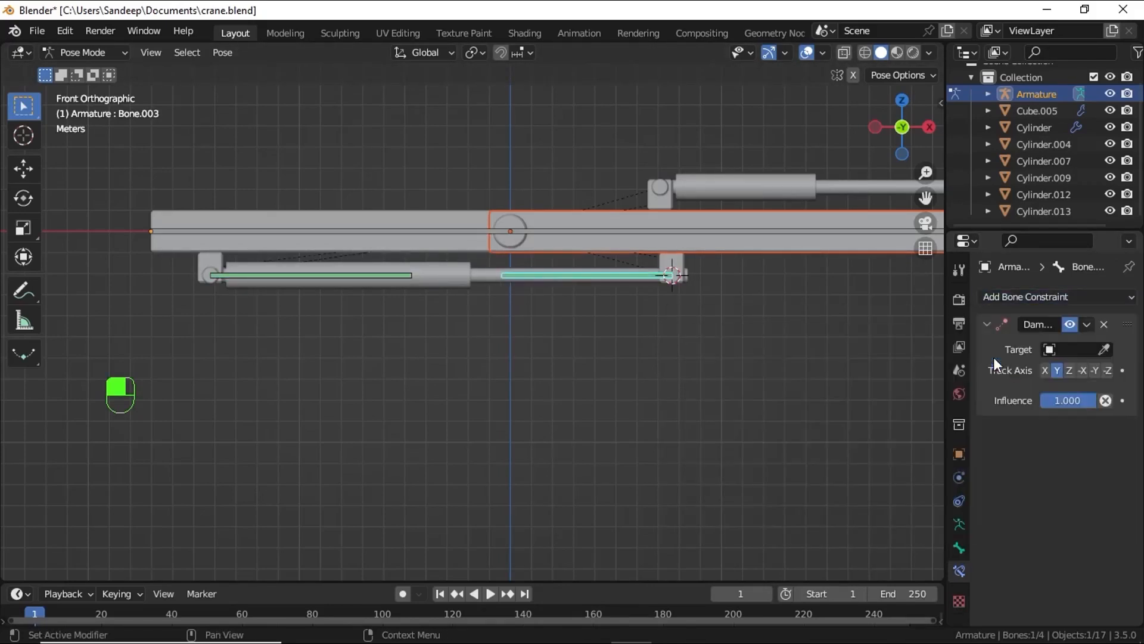
{"action": "left_click", "coordinate": [1074, 348]}
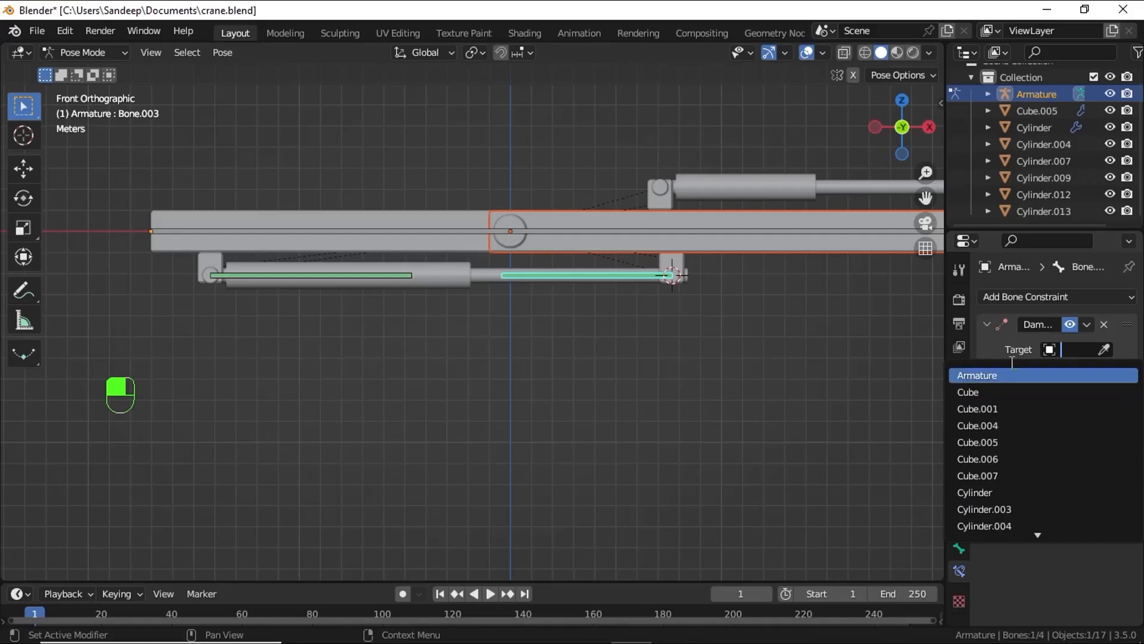
{"action": "left_click", "coordinate": [1067, 369]}
{"action": "left_click", "coordinate": [1068, 369]}
{"action": "left_click", "coordinate": [1049, 427]}
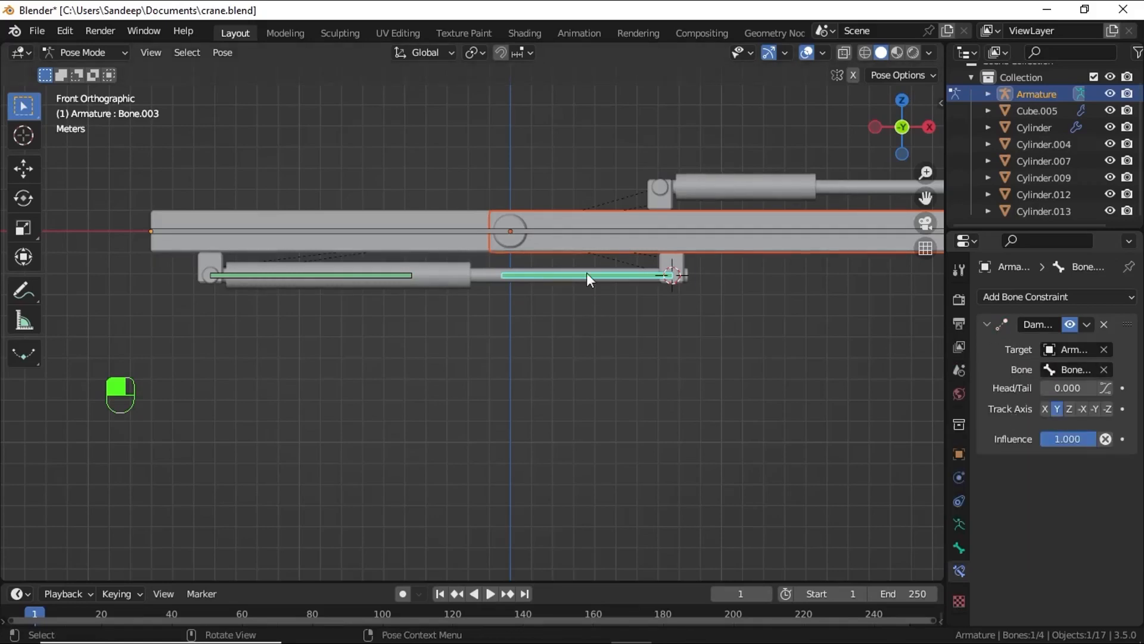
Step: Test-rotate the first arm's bone to check the tracking of the cylinder bones, and cancel the rotation
{"action": "left_click", "coordinate": [442, 230]}
{"action": "key", "text": "r"}
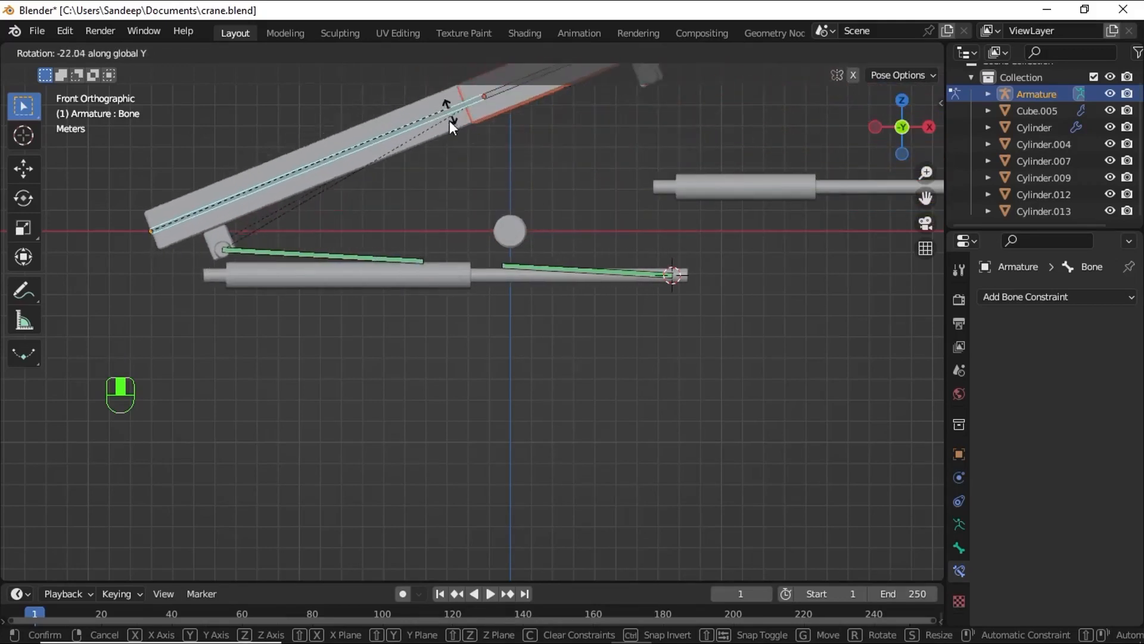
{"action": "right_click", "coordinate": [448, 154]}
Step: In the armature's Edit Mode, parent the piston rod's bone to the second arm's bone with Keep Offset
{"action": "left_click", "coordinate": [83, 52]}
{"action": "left_click", "coordinate": [83, 90]}
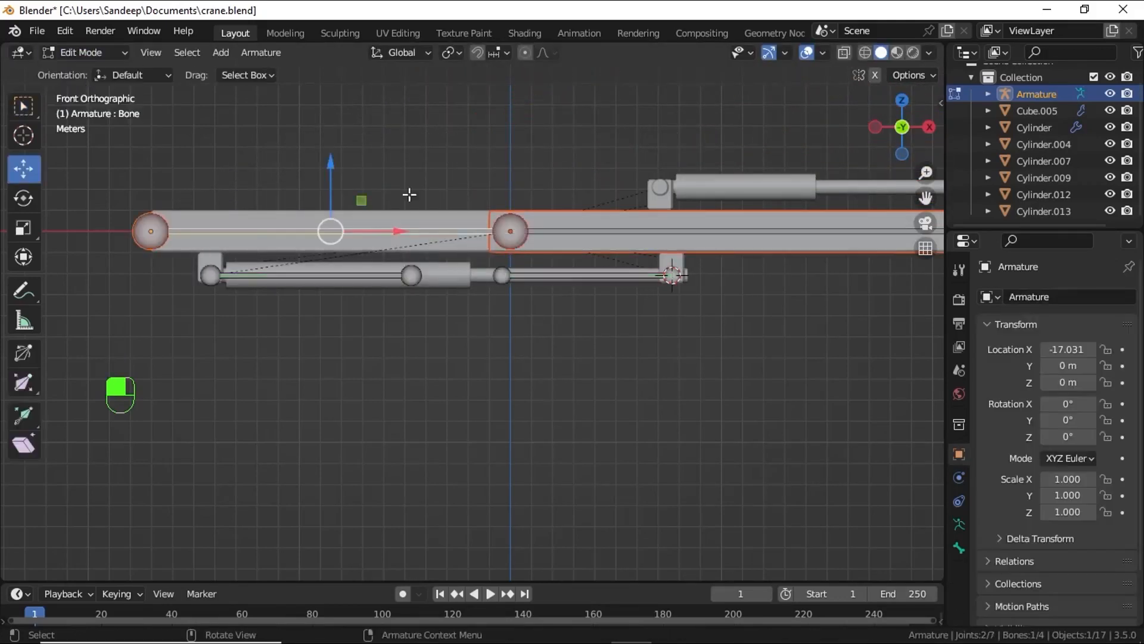
{"action": "left_click", "coordinate": [554, 266]}
{"action": "left_click", "coordinate": [625, 229], "text": "shift"}
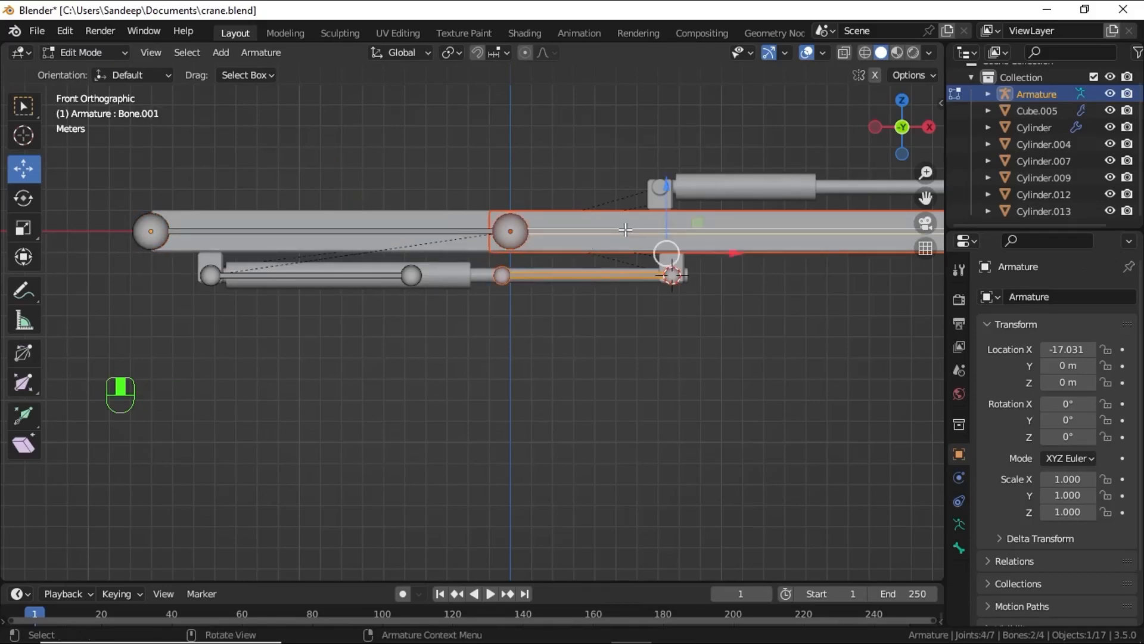
{"action": "key", "text": "ctrl+p"}
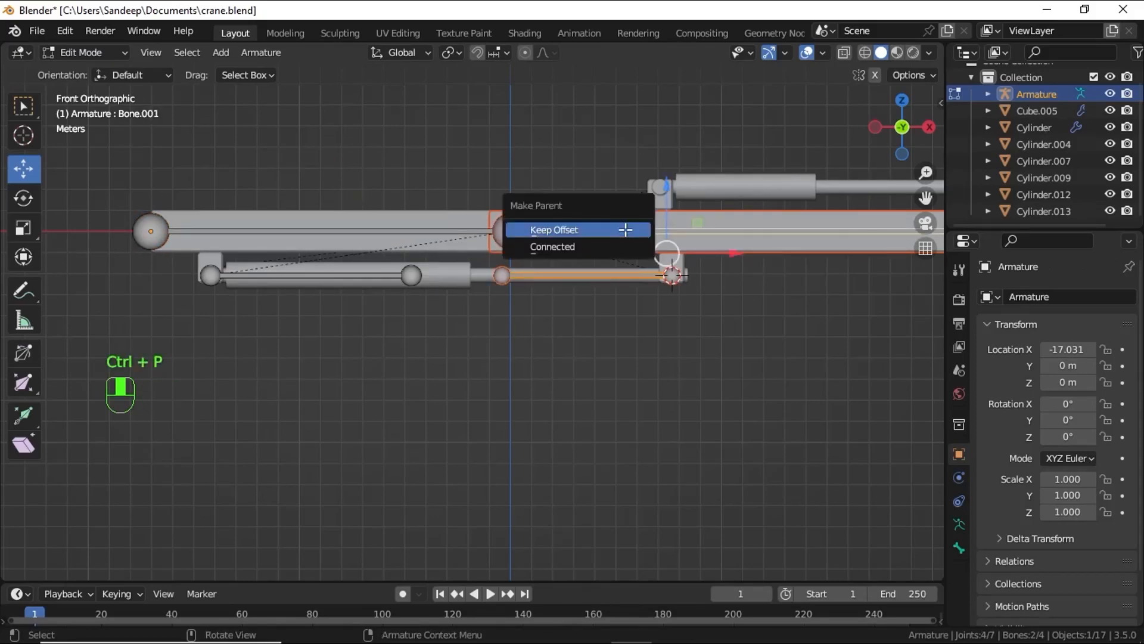
{"action": "left_click", "coordinate": [625, 230]}
Step: Switch to Pose Mode and rotate the first arm's bone to raise both arms
{"action": "left_click", "coordinate": [119, 53]}
{"action": "left_click", "coordinate": [92, 105]}
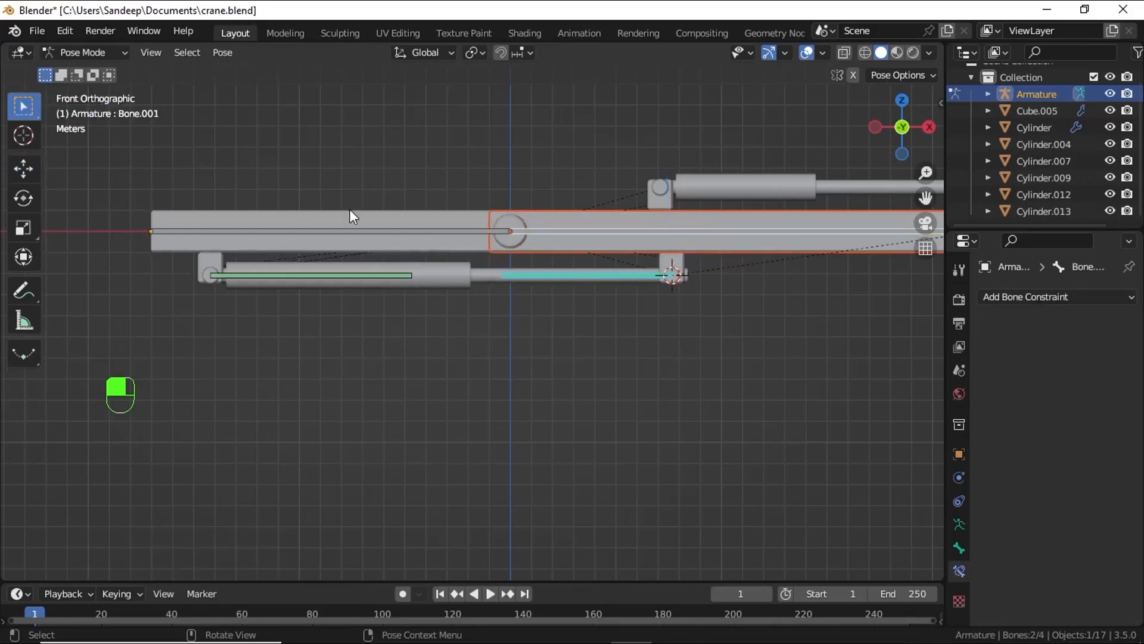
{"action": "left_click", "coordinate": [347, 229]}
{"action": "key", "text": "r"}
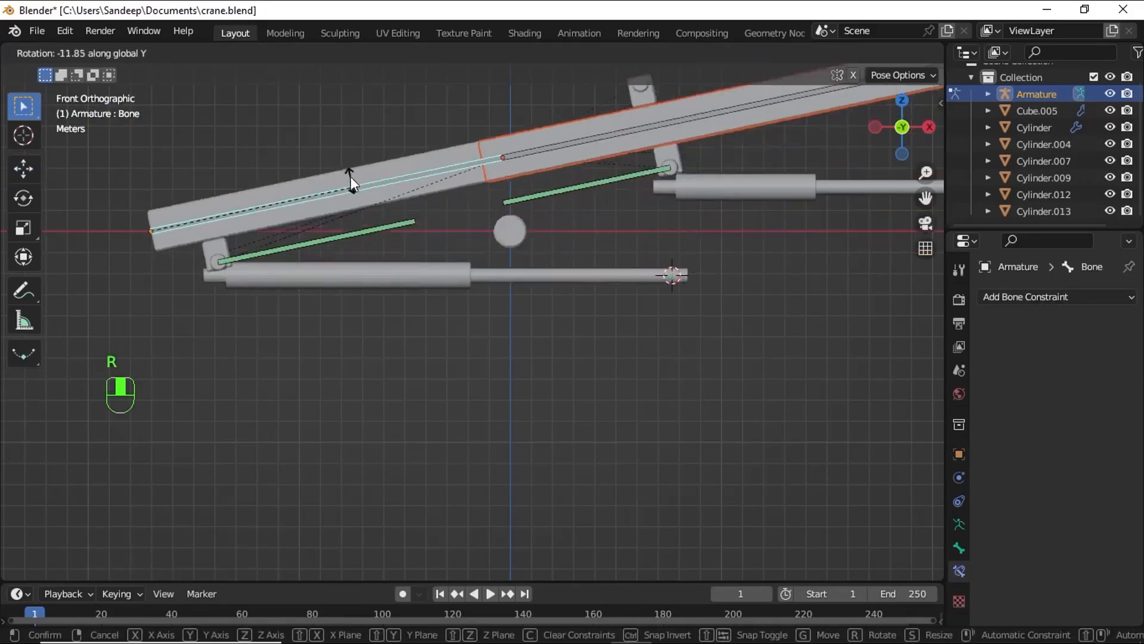
{"action": "left_click", "coordinate": [350, 143]}
Step: Test-rotate the second arm's bone to check how the cylinder bones track each other, and cancel the rotation
{"action": "middle_click_drag", "start_coordinate": [381, 206], "coordinate": [363, 224], "text": "shift"}
{"action": "left_click", "coordinate": [477, 102]}
{"action": "scroll", "coordinate": [514, 117], "scroll_direction": "down", "scroll_amount": 2}
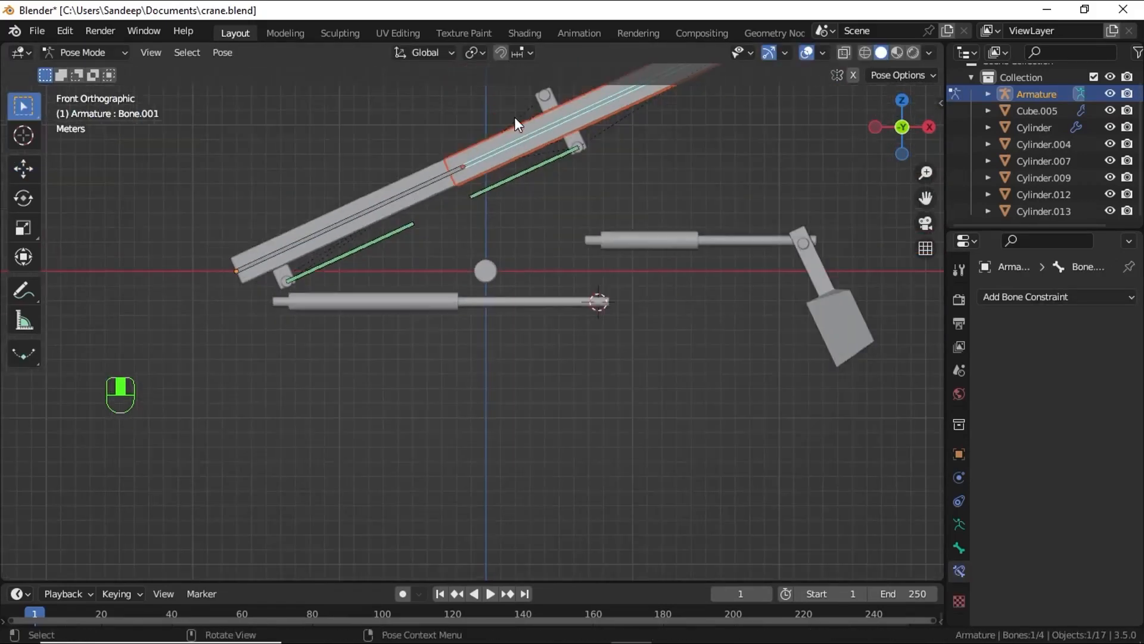
{"action": "key", "text": "r"}
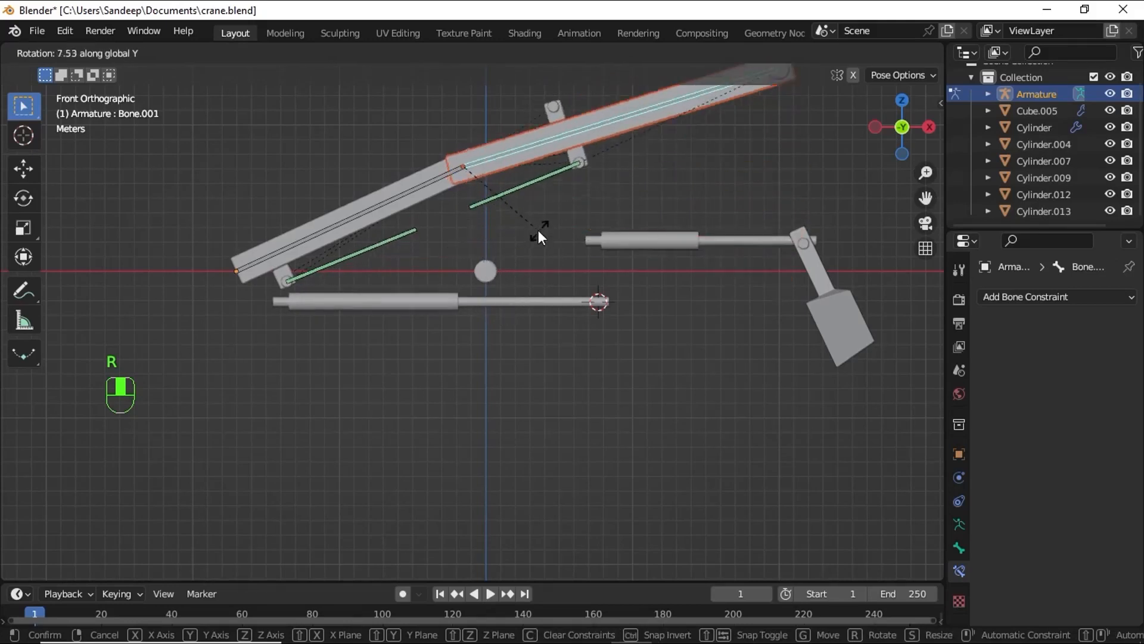
{"action": "right_click", "coordinate": [517, 296]}
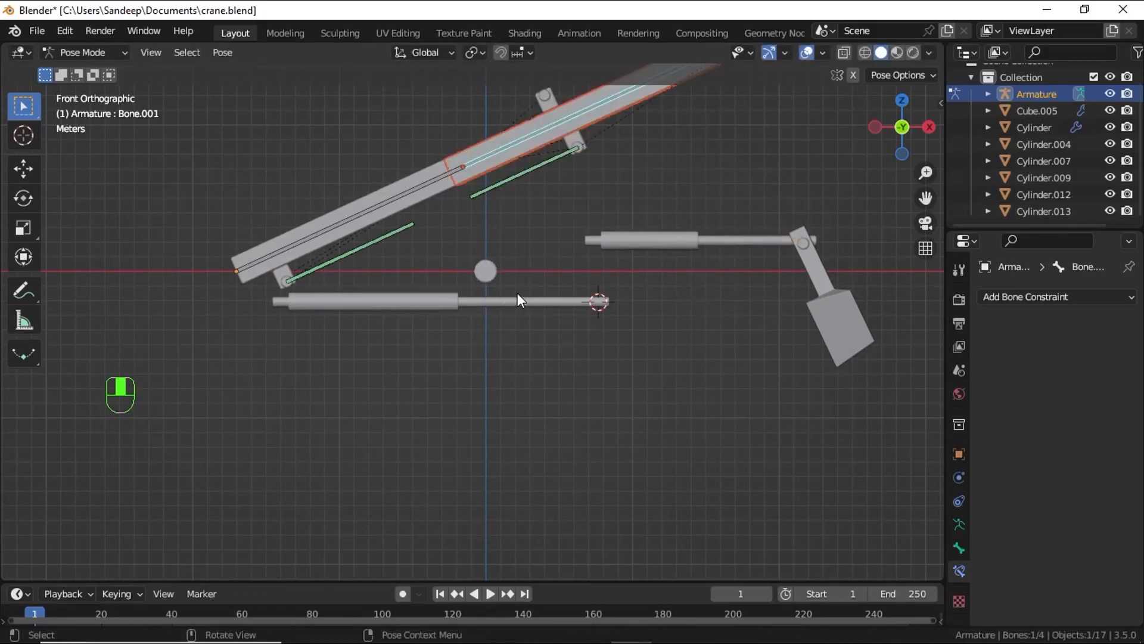
Step: Clear the arm's pose rotation and set Head/Tail to 0 in the lower piston rod bone's Damped Track constraint
{"action": "left_click", "coordinate": [405, 199]}
{"action": "key", "text": "alt+r"}
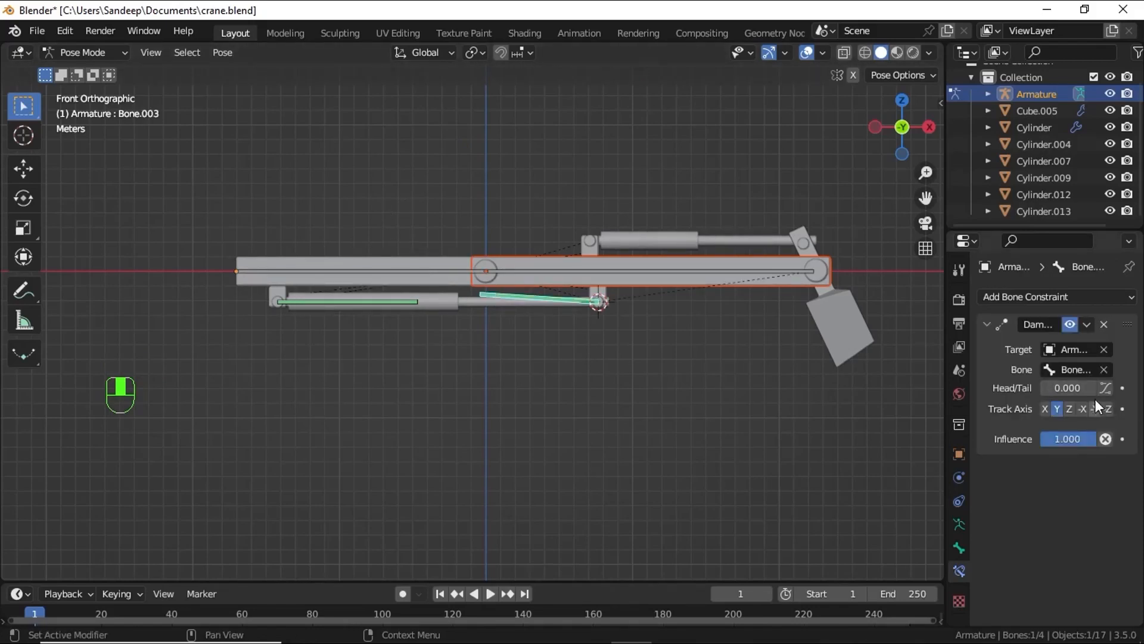
{"action": "left_click", "coordinate": [1048, 388]}
{"action": "type", "text": "0"}
{"action": "key", "text": "Return"}
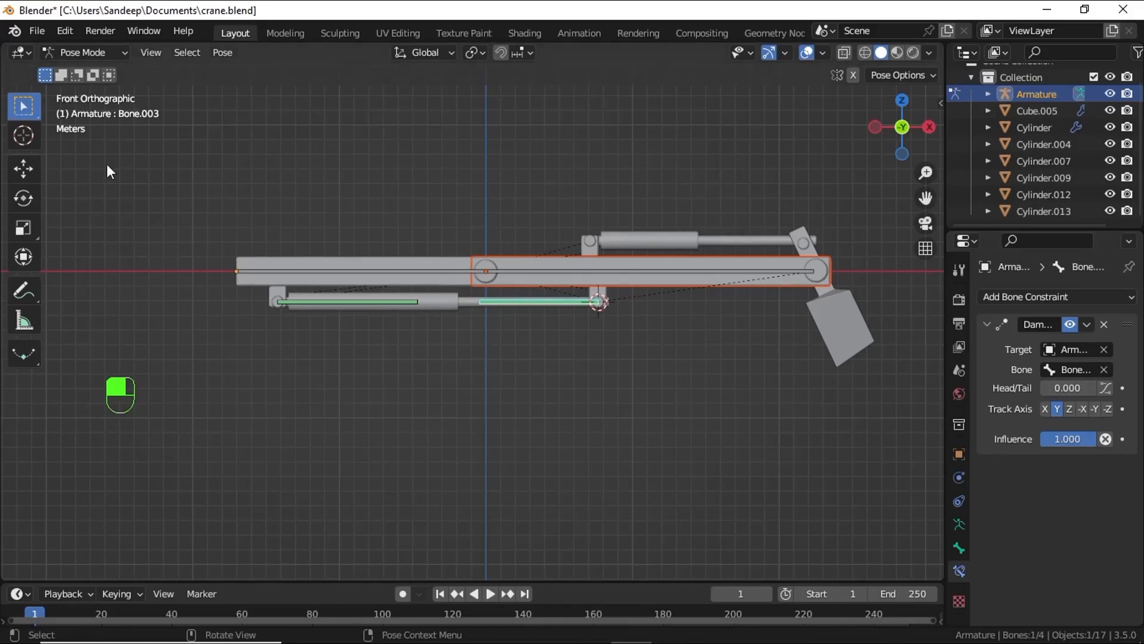
Step: Parent the lower cylinder's barrel to its own armature bone in Pose Mode, using the Bone parent type
{"action": "left_click", "coordinate": [80, 53]}
{"action": "left_click", "coordinate": [90, 69]}
{"action": "left_click", "coordinate": [429, 313]}
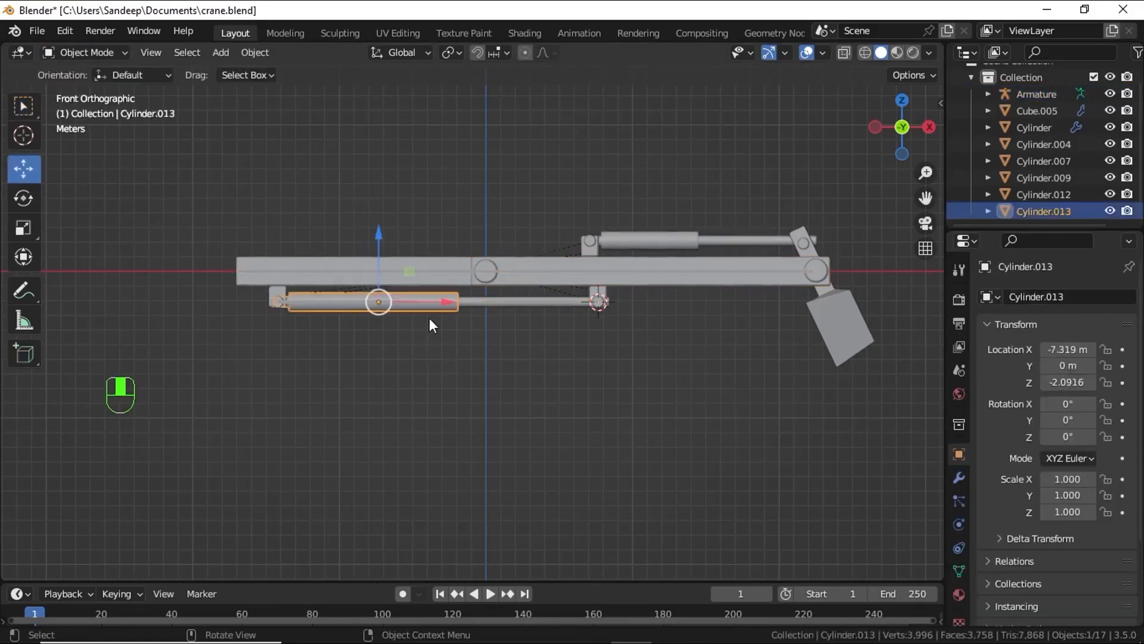
{"action": "scroll", "coordinate": [314, 314], "scroll_direction": "up", "scroll_amount": 4}
{"action": "middle_click_drag", "start_coordinate": [314, 313], "coordinate": [348, 321], "text": "shift"}
{"action": "left_click", "coordinate": [346, 306], "text": "shift"}
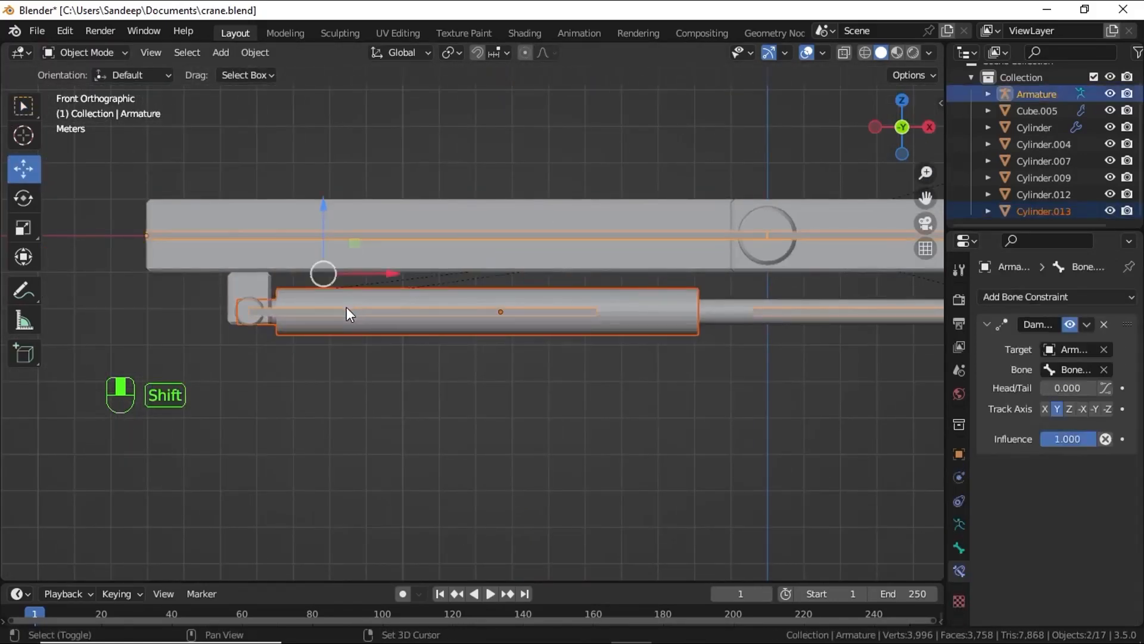
{"action": "left_click", "coordinate": [105, 54]}
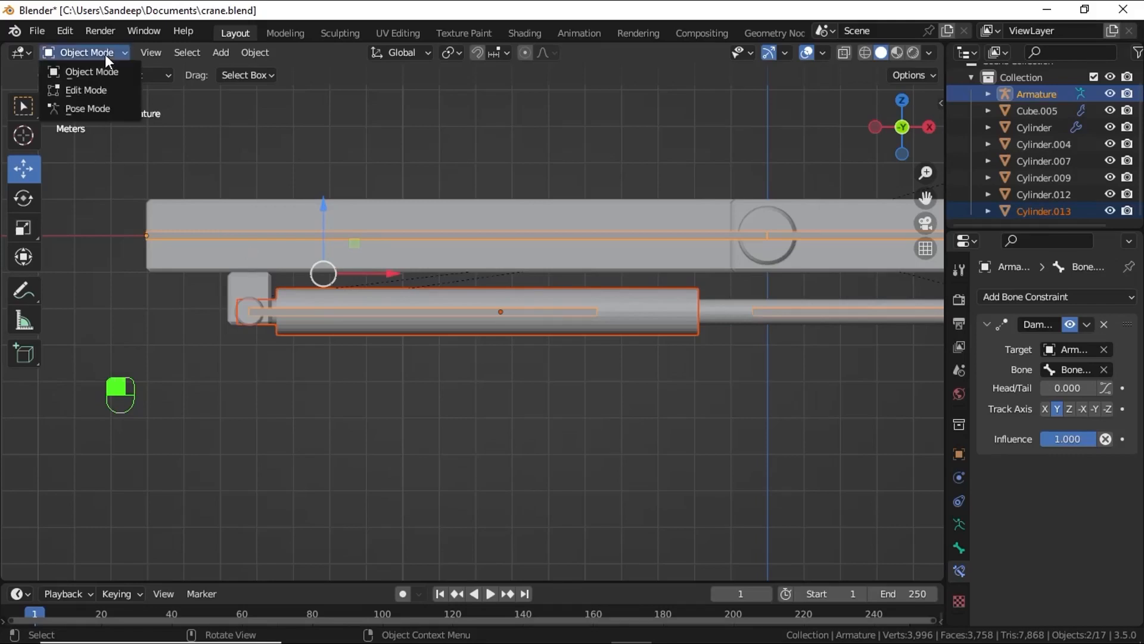
{"action": "left_click", "coordinate": [91, 94]}
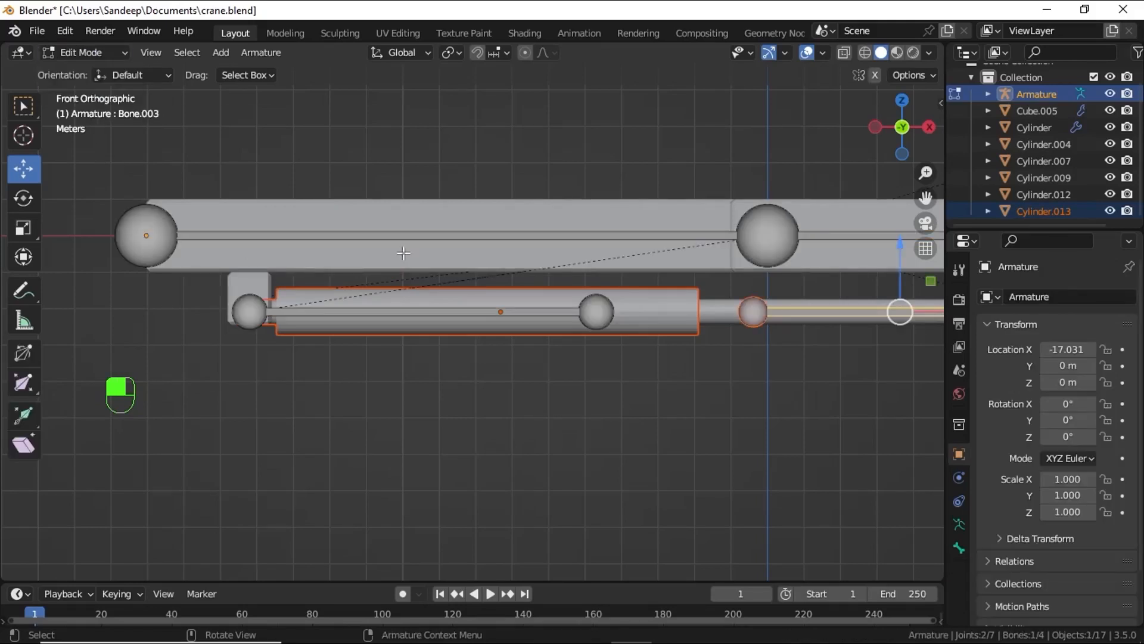
{"action": "left_click", "coordinate": [109, 54]}
{"action": "left_click", "coordinate": [102, 105]}
{"action": "left_click", "coordinate": [412, 312], "text": "shift"}
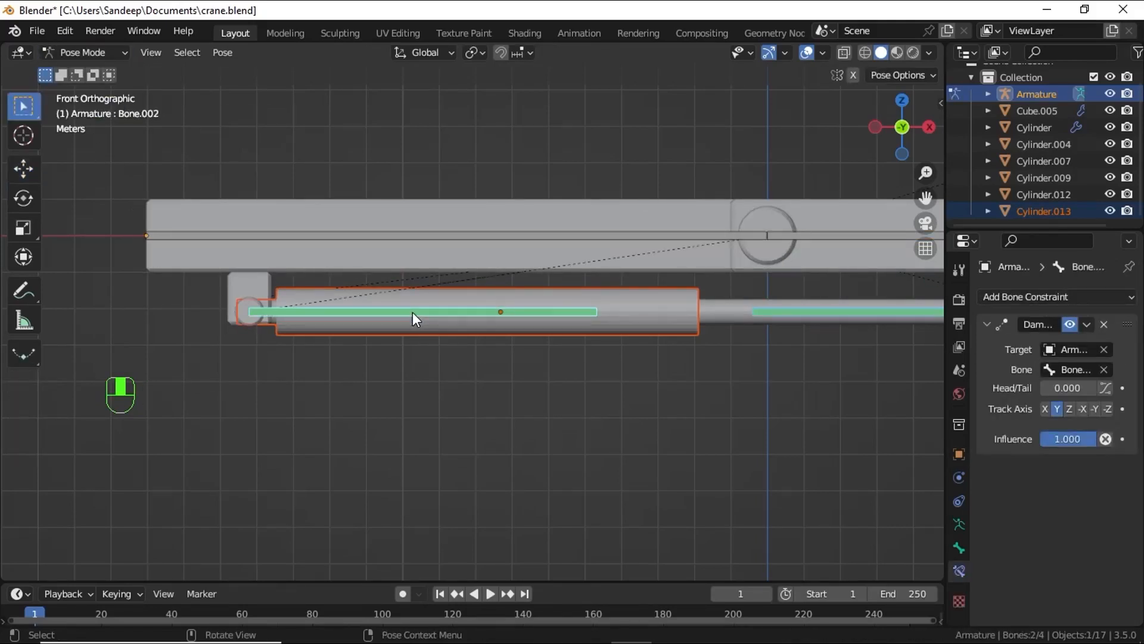
{"action": "key", "text": "ctrl+p"}
{"action": "left_click", "coordinate": [412, 317]}
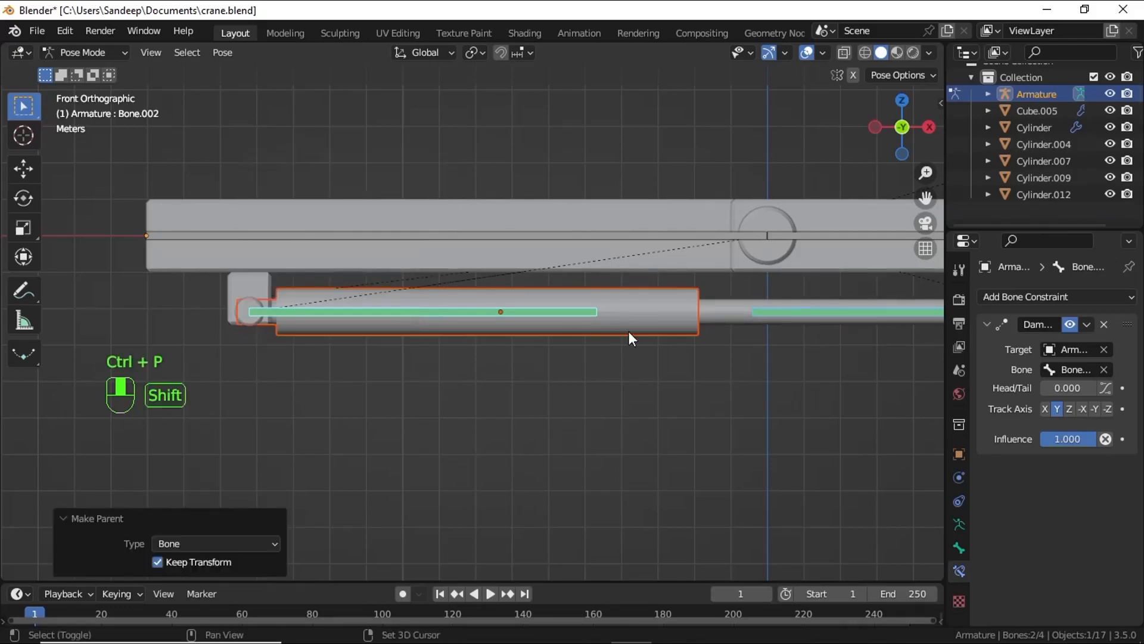
Step: Parent the lower cylinder's piston rod to its own armature bone in Pose Mode, using the Bone parent type
{"action": "middle_click_drag", "start_coordinate": [628, 333], "coordinate": [503, 333], "text": "shift"}
{"action": "left_click", "coordinate": [83, 53]}
{"action": "left_click", "coordinate": [90, 69]}
{"action": "left_click", "coordinate": [585, 308]}
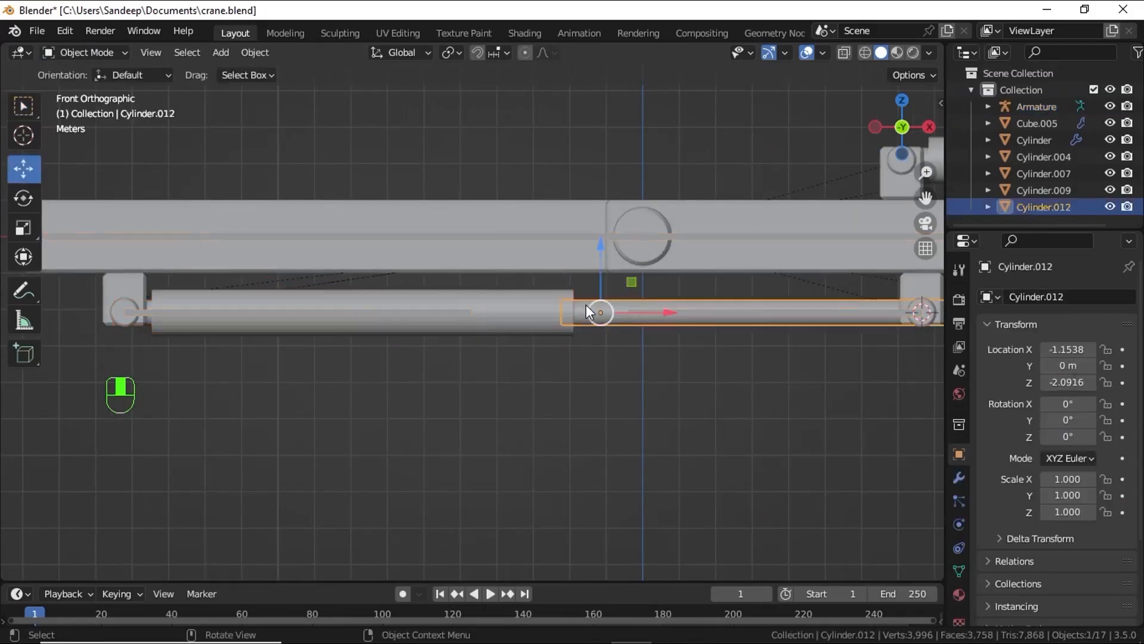
{"action": "left_click", "coordinate": [712, 312], "text": "shift"}
{"action": "left_click", "coordinate": [127, 58]}
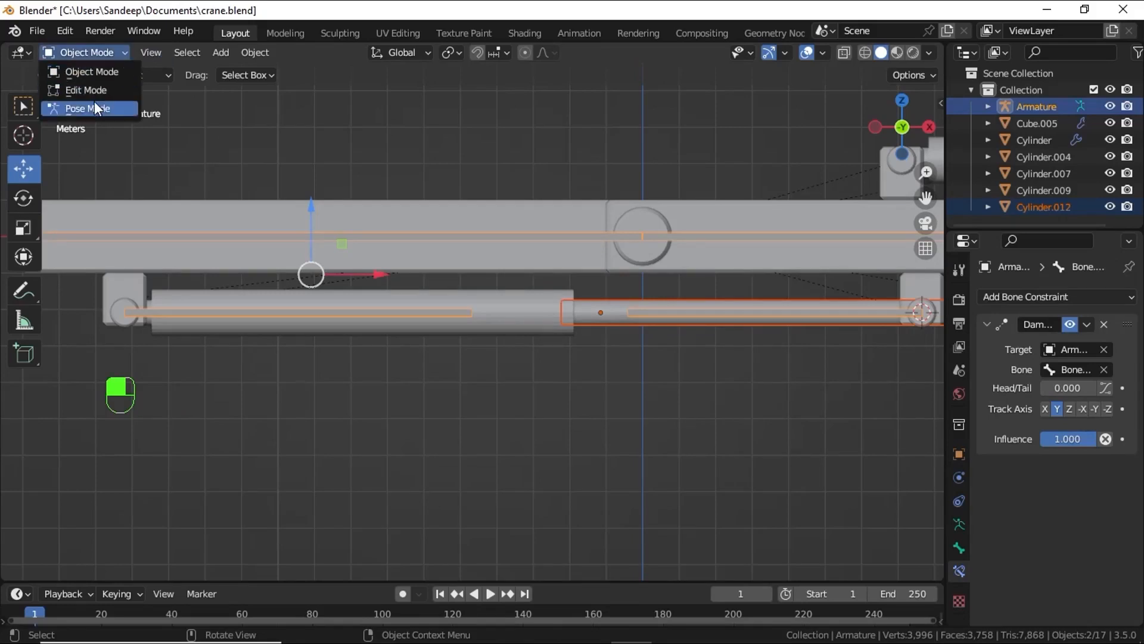
{"action": "left_click", "coordinate": [94, 102]}
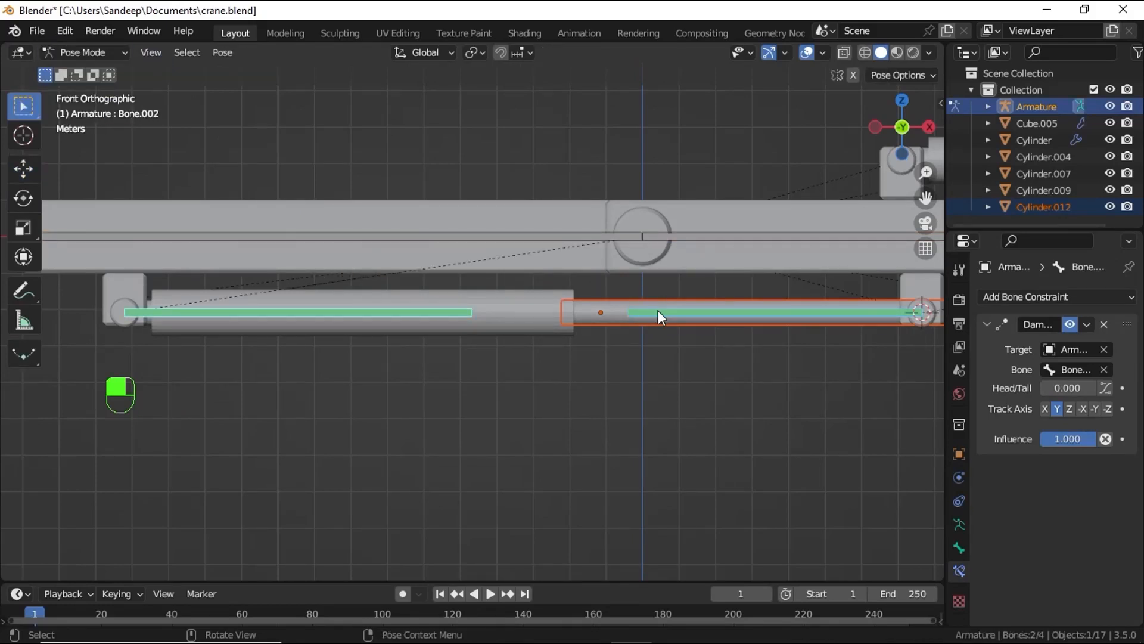
{"action": "left_click", "coordinate": [658, 311]}
{"action": "key", "text": "ctrl+p"}
{"action": "left_click", "coordinate": [658, 311]}
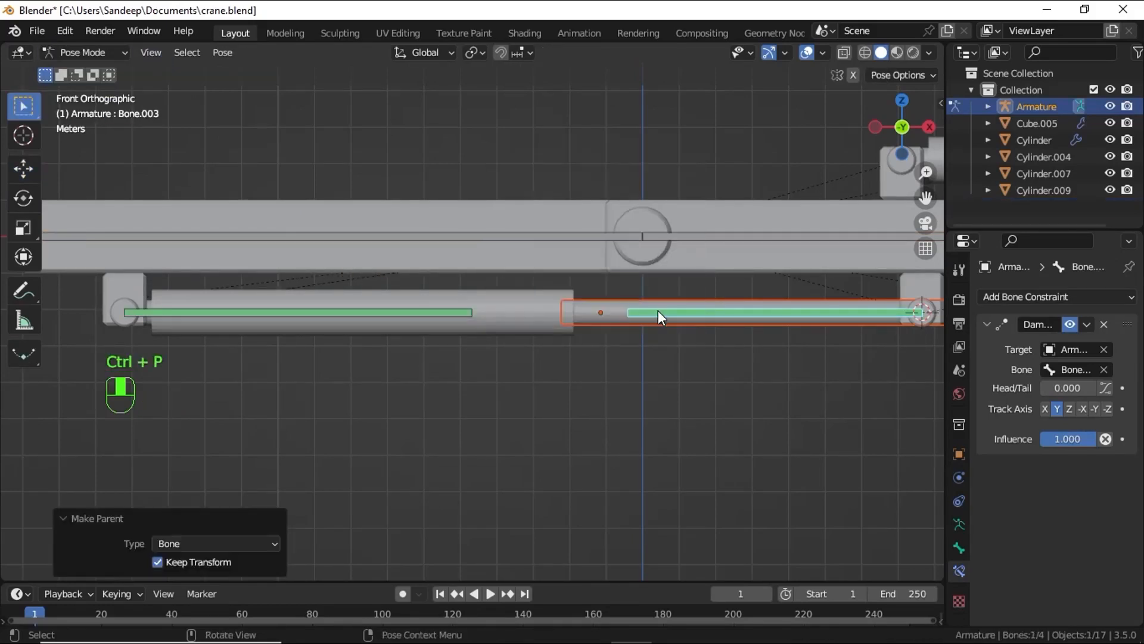
Step: Test-rotate the second arm's bone about Y to check that the barrel and rod follow, and cancel the rotation
{"action": "left_click", "coordinate": [391, 236]}
{"action": "left_click", "coordinate": [763, 236]}
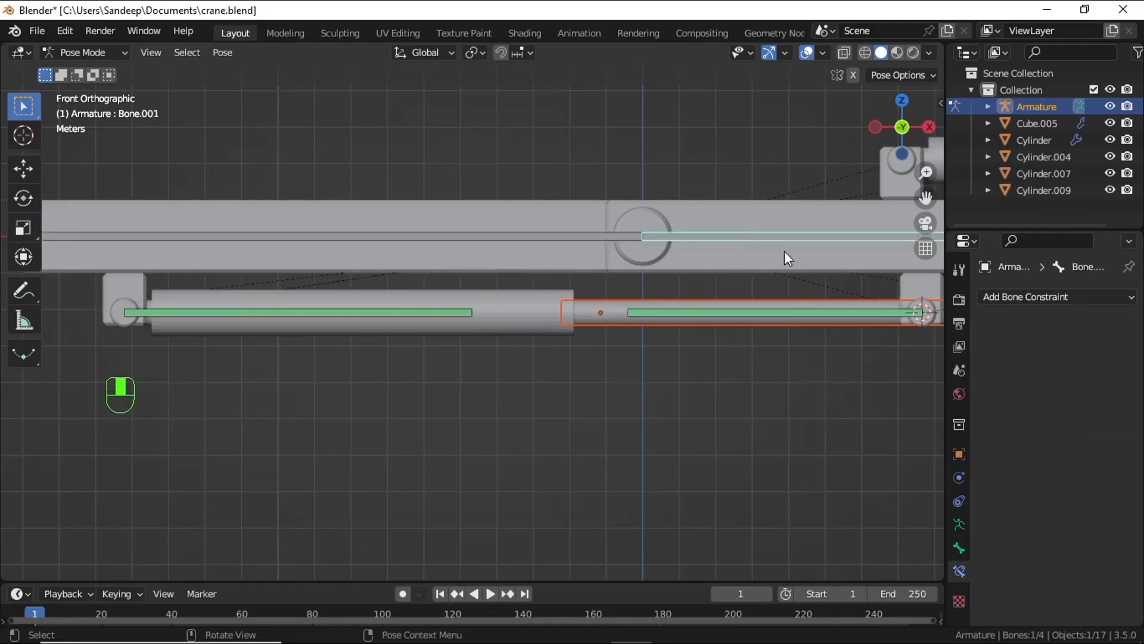
{"action": "key", "text": "r"}
{"action": "key", "text": "y"}
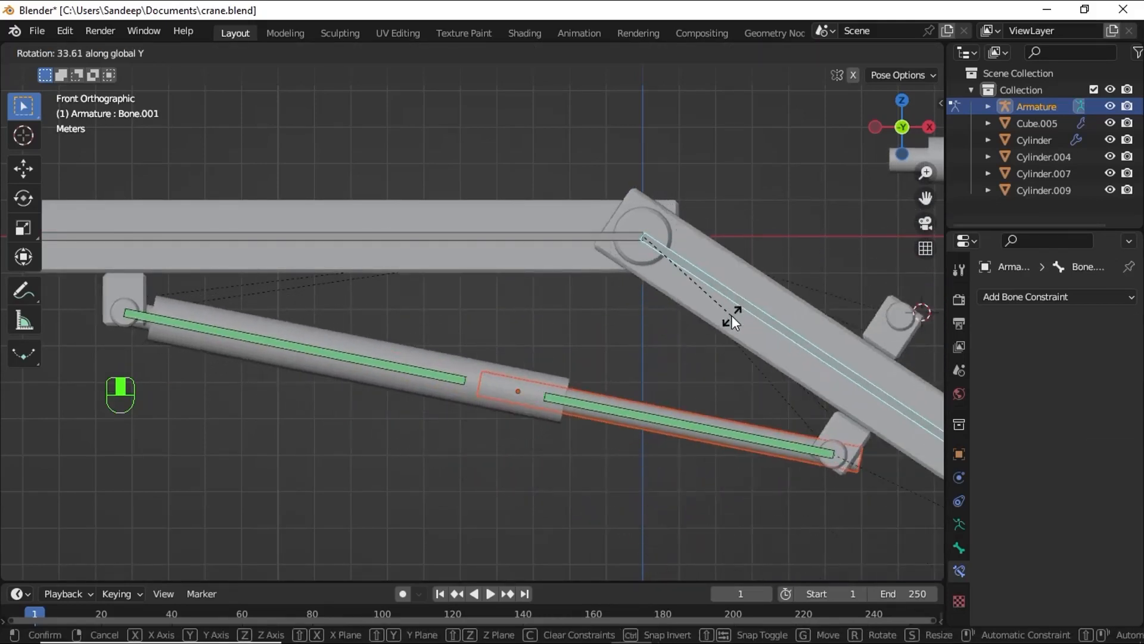
{"action": "right_click", "coordinate": [625, 365]}
Step: In Object Mode, snap the 3D cursor to the pin at the barrel end of the upper hydraulic cylinder
{"action": "scroll", "coordinate": [628, 361], "scroll_direction": "down", "scroll_amount": 2}
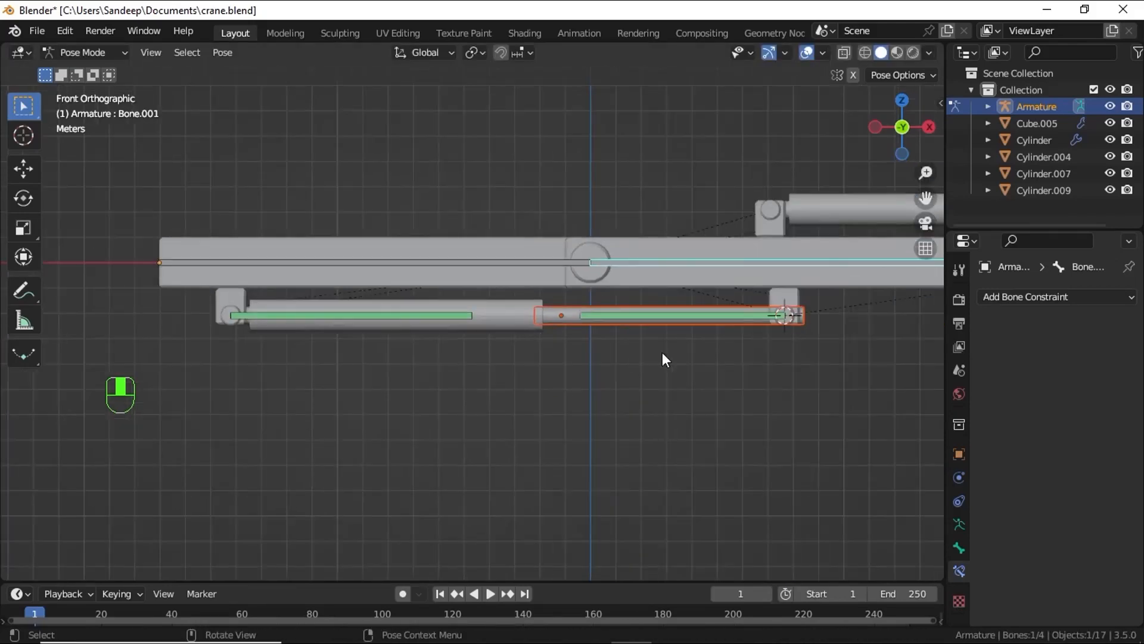
{"action": "middle_click_drag", "start_coordinate": [752, 325], "coordinate": [394, 375], "text": "shift"}
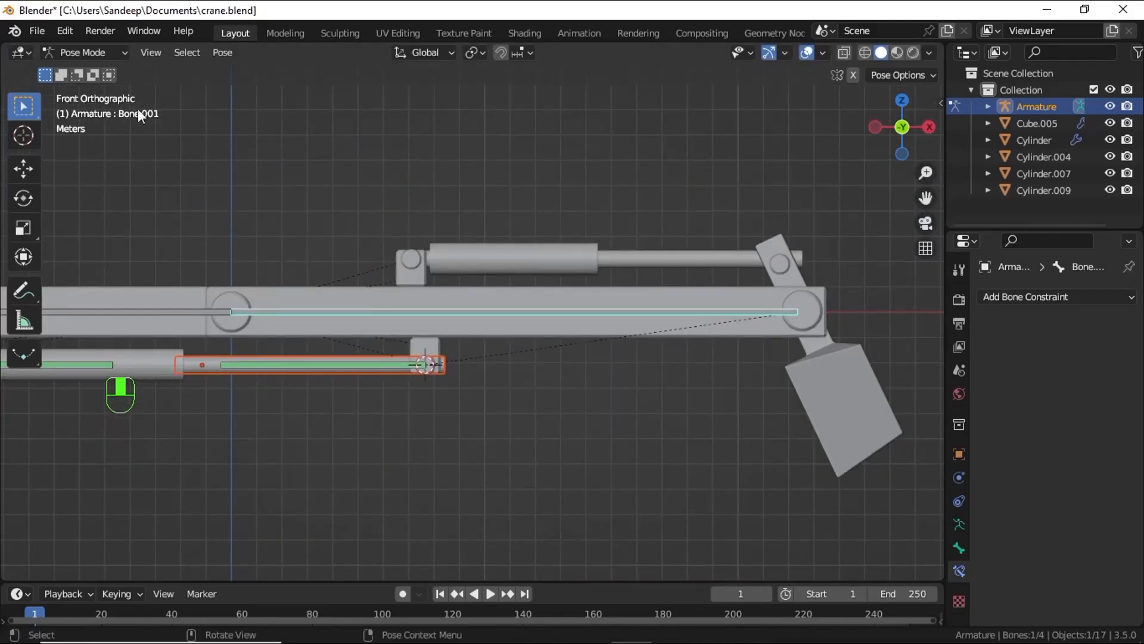
{"action": "left_click", "coordinate": [115, 59]}
{"action": "left_click", "coordinate": [77, 69]}
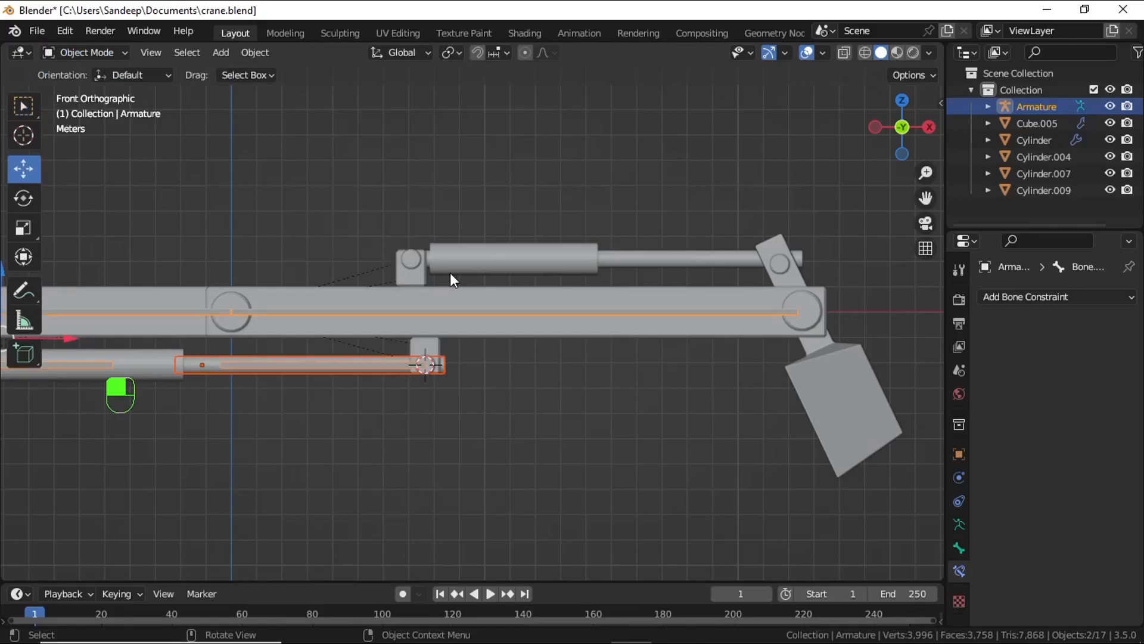
{"action": "left_click", "coordinate": [408, 263]}
{"action": "scroll", "coordinate": [417, 268], "scroll_direction": "up", "scroll_amount": 4}
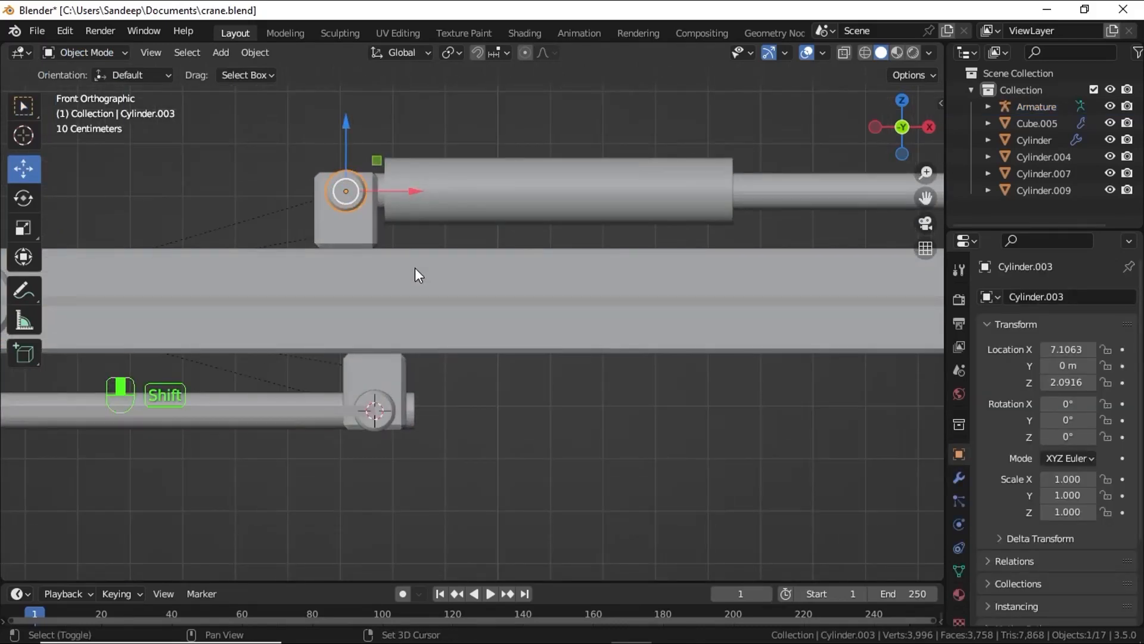
{"action": "key", "text": "shift+s"}
{"action": "left_click", "coordinate": [394, 356]}
Step: In the armature's Edit Mode, add a bone at the upper cylinder's pin and rotate it 90° about Y
{"action": "middle_click_drag", "start_coordinate": [377, 217], "coordinate": [312, 259], "text": "shift"}
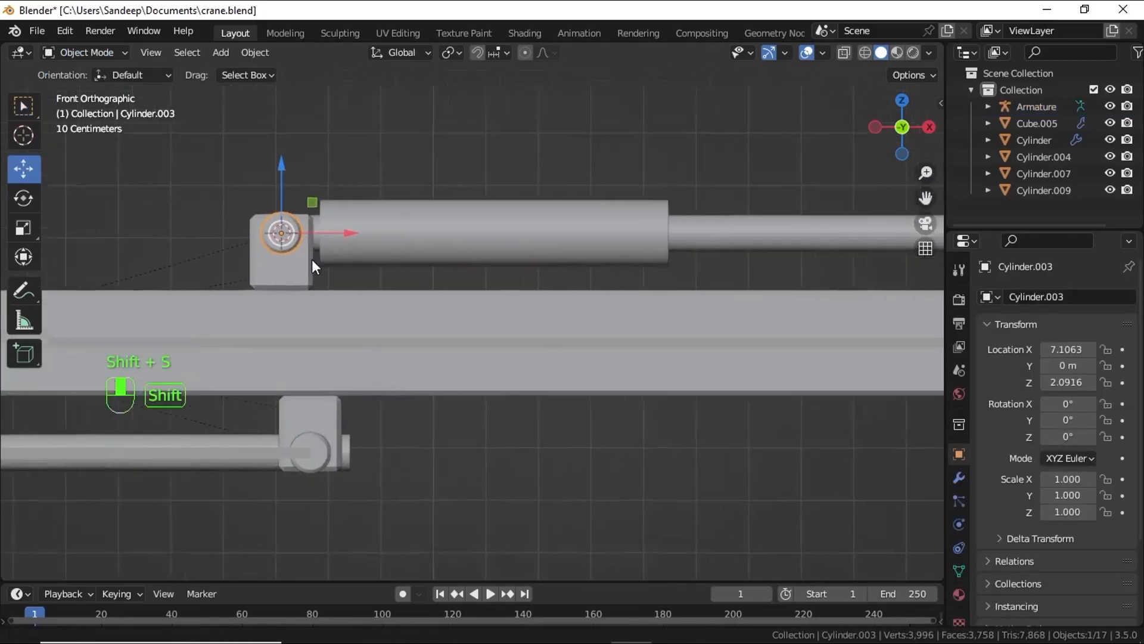
{"action": "scroll", "coordinate": [284, 274], "scroll_direction": "down", "scroll_amount": 2}
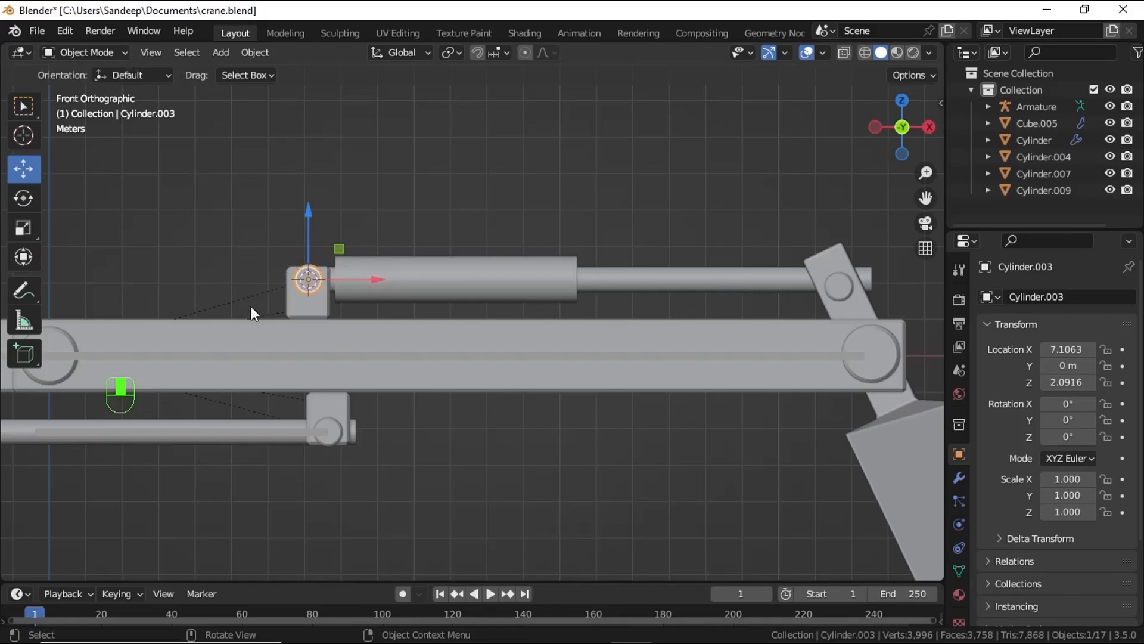
{"action": "left_click", "coordinate": [244, 354]}
{"action": "key", "text": "Tab"}
{"action": "key", "text": "Tab"}
{"action": "left_click", "coordinate": [242, 352]}
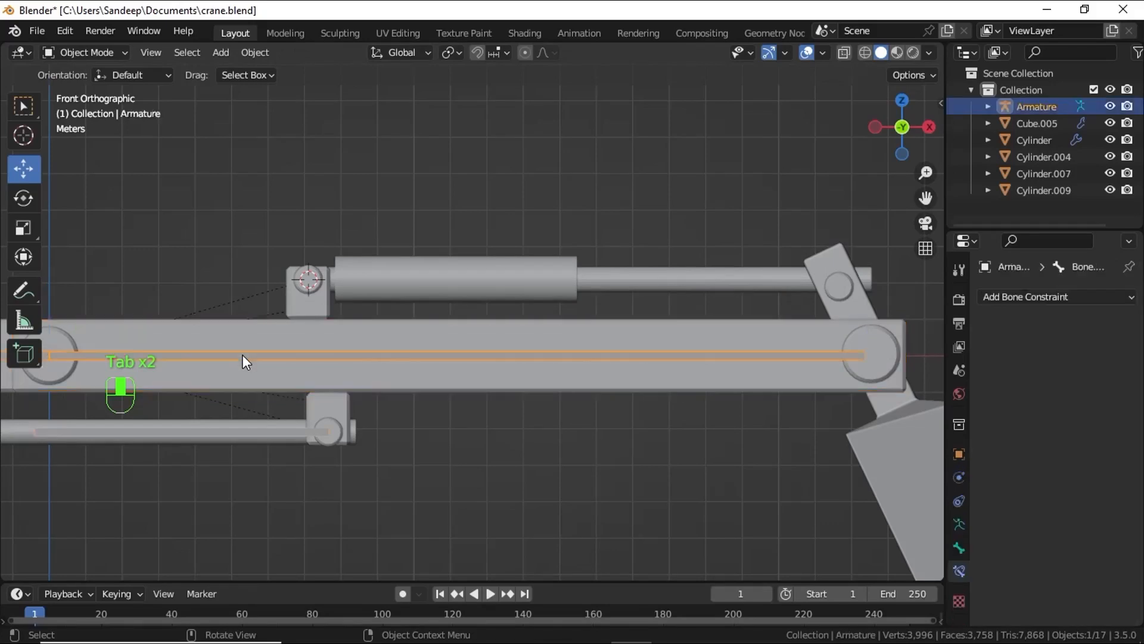
{"action": "key", "text": "Tab"}
{"action": "key", "text": "shift+a"}
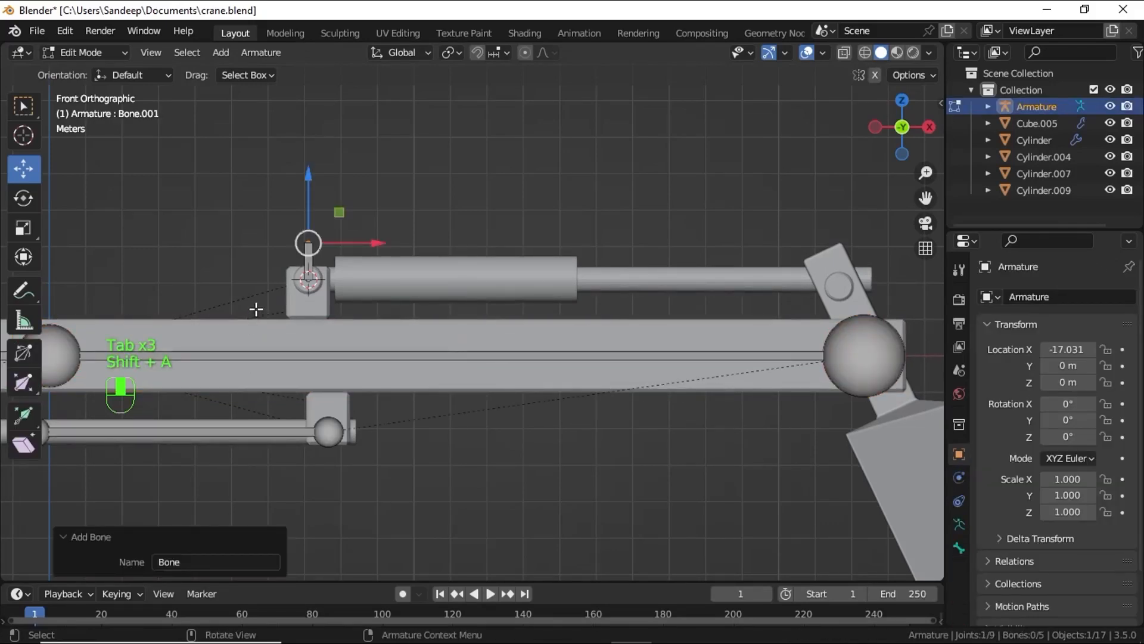
{"action": "scroll", "coordinate": [324, 225], "scroll_direction": "up", "scroll_amount": 1}
{"action": "type", "text": "r"}
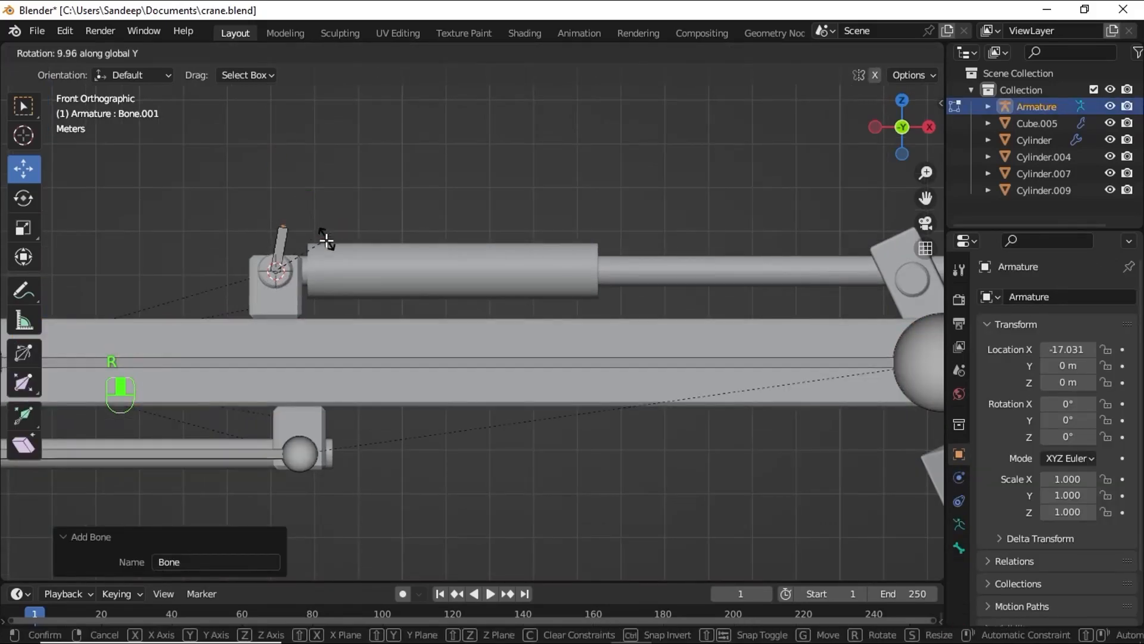
{"action": "type", "text": "90"}
{"action": "key", "text": "Return"}
Step: Switch to wireframe display and move the new bone's tail about 5.13 m along X inside the upper barrel
{"action": "key", "text": "shift+z"}
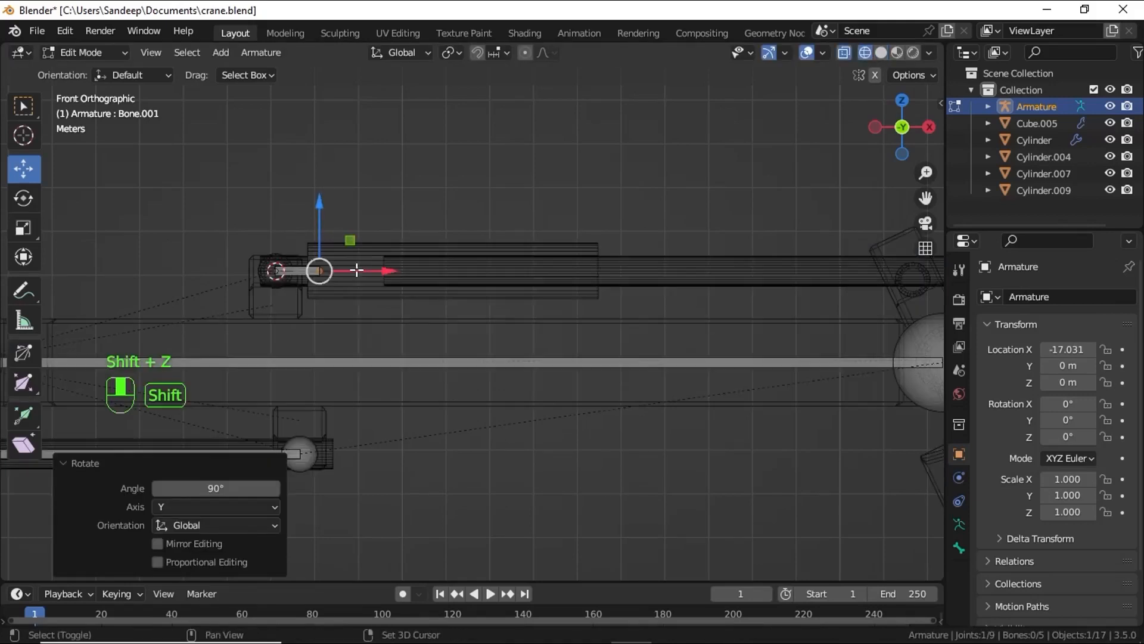
{"action": "left_click_drag", "start_coordinate": [374, 269], "coordinate": [640, 302]}
{"action": "middle_click_drag", "start_coordinate": [639, 302], "coordinate": [423, 300], "text": "shift"}
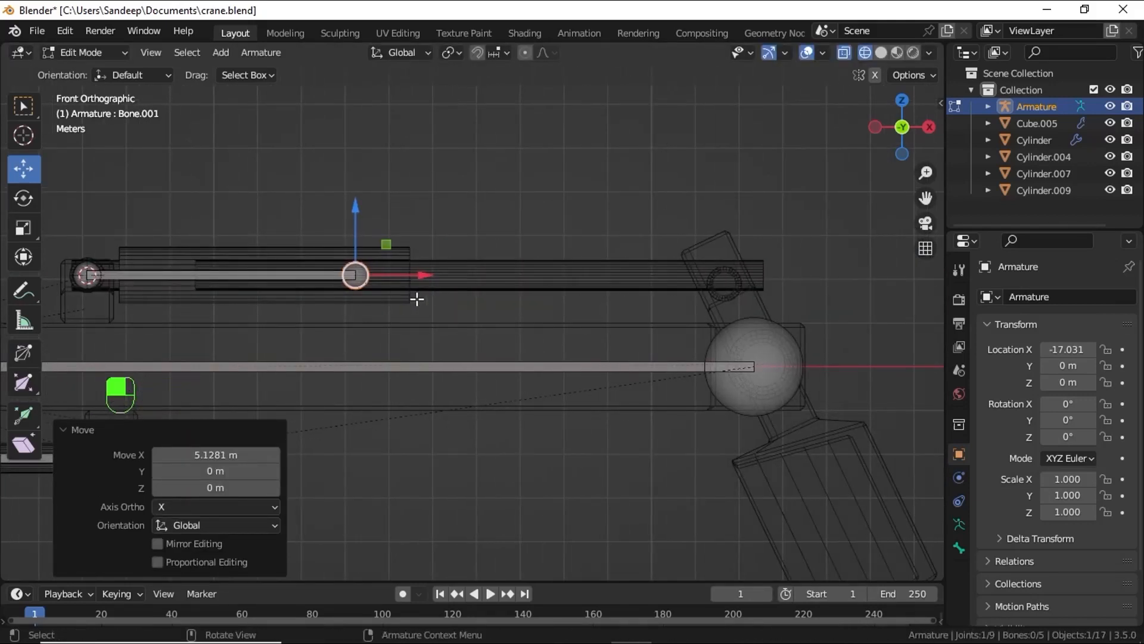
Step: Add another bone at the upper barrel bone's tail and move it about 8.29 m along X to the bucket's pin
{"action": "key", "text": "shift+s"}
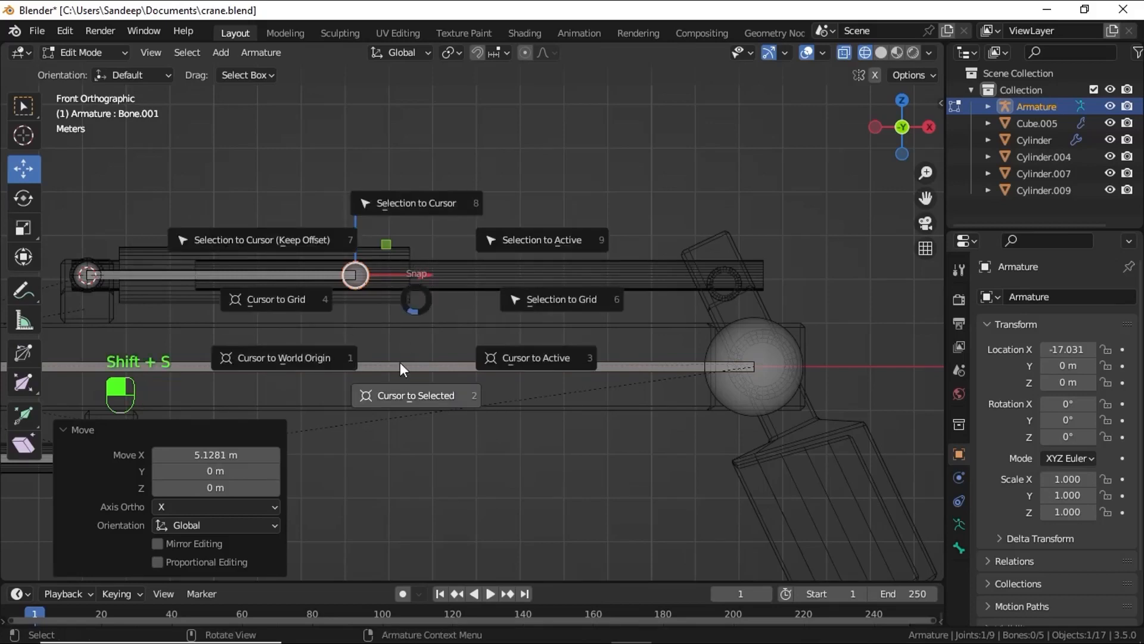
{"action": "left_click", "coordinate": [393, 395]}
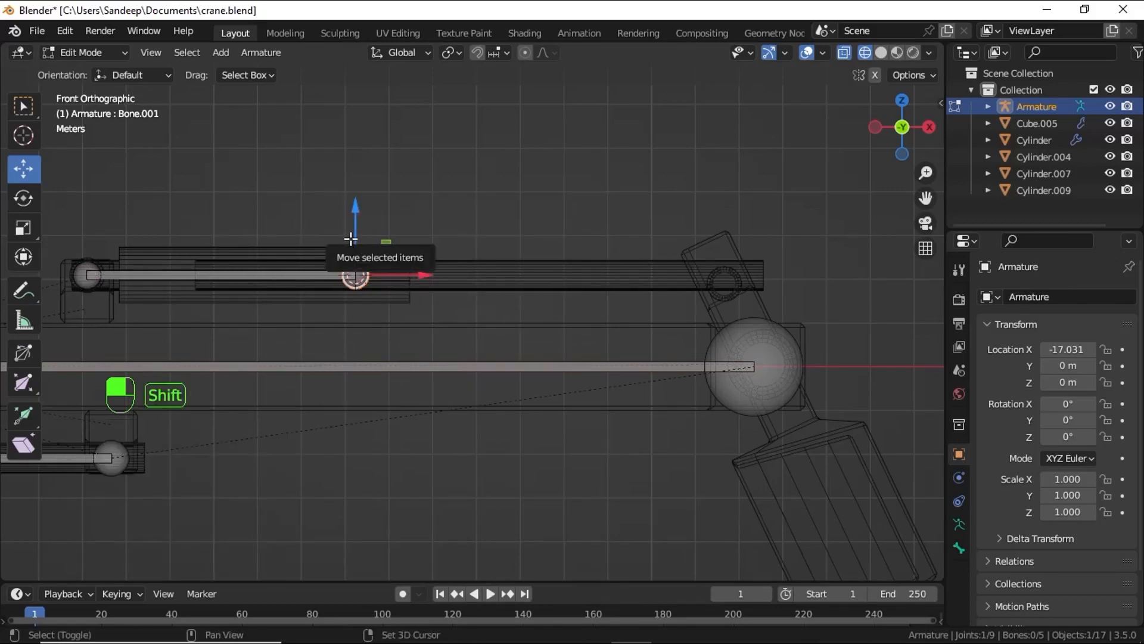
{"action": "key", "text": "shift+a"}
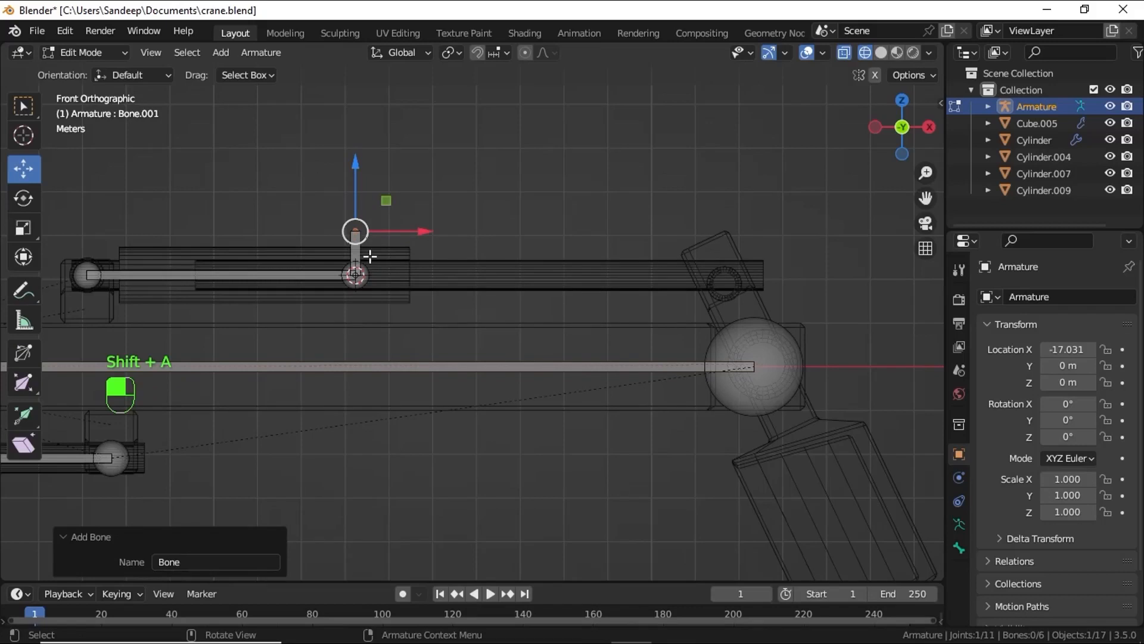
{"action": "left_click", "coordinate": [357, 254]}
{"action": "left_click_drag", "start_coordinate": [377, 252], "coordinate": [746, 286]}
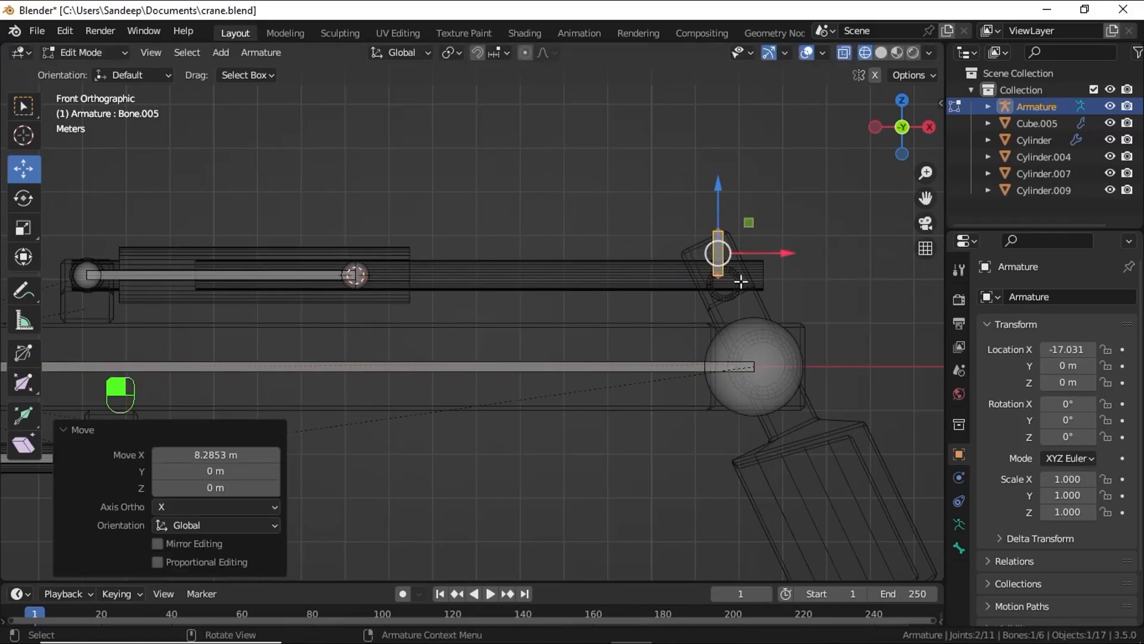
Step: Rotate the rod bone's tail -90° about Y and move it about -5.19 m along X towards the barrel bone
{"action": "left_click", "coordinate": [718, 210]}
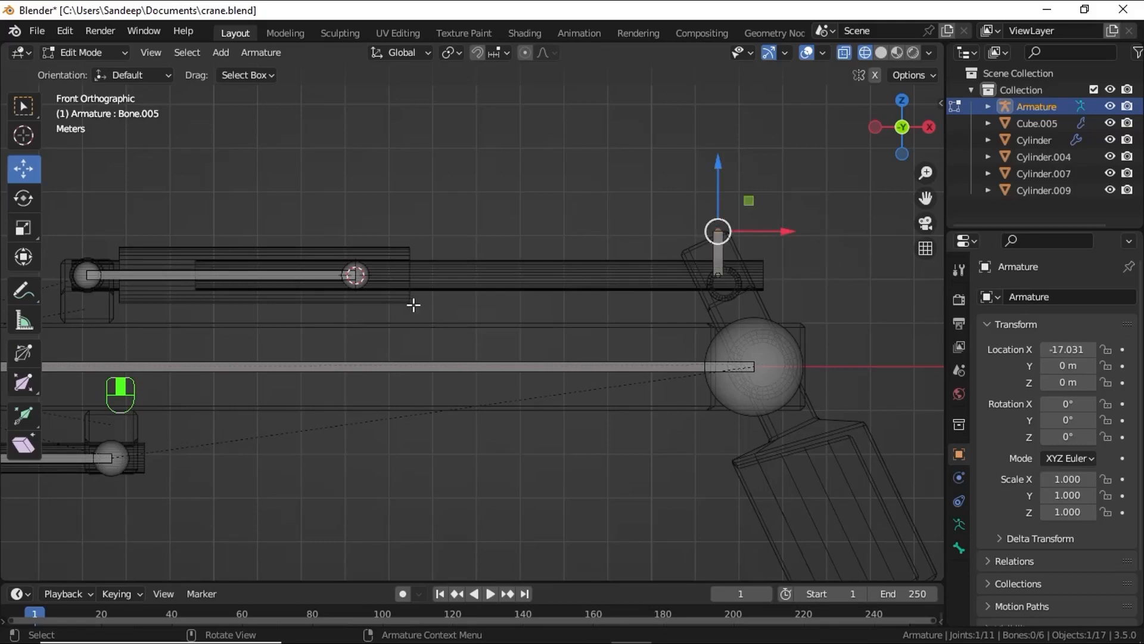
{"action": "type", "text": "ry"}
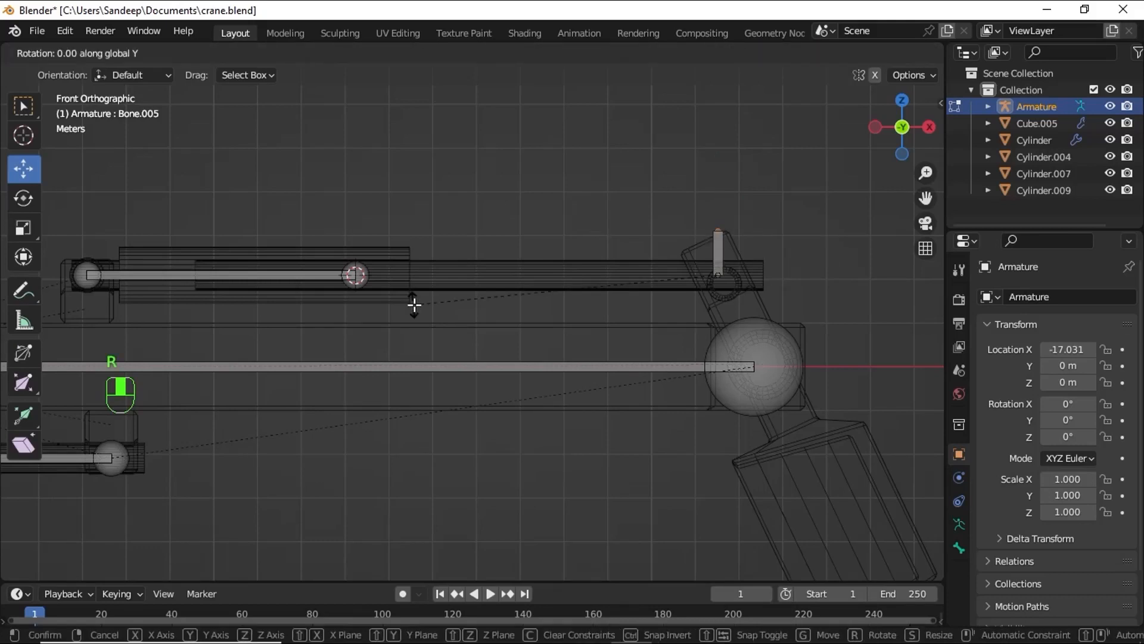
{"action": "type", "text": "-90"}
{"action": "key", "text": "Return"}
{"action": "key", "text": "g"}
{"action": "key", "text": "x"}
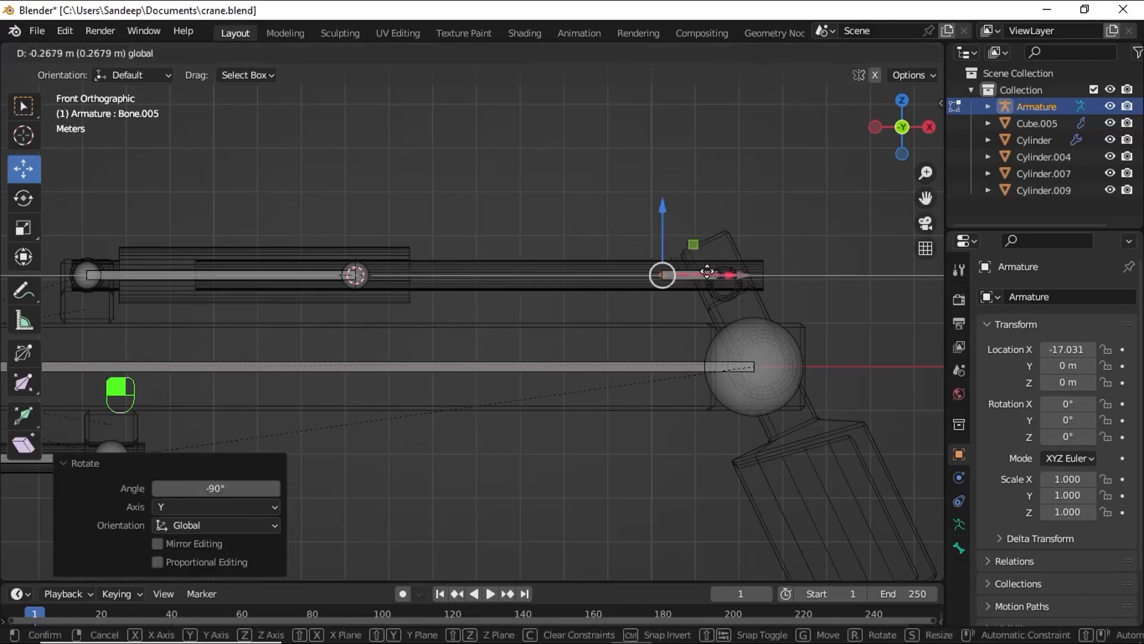
{"action": "left_click", "coordinate": [511, 260]}
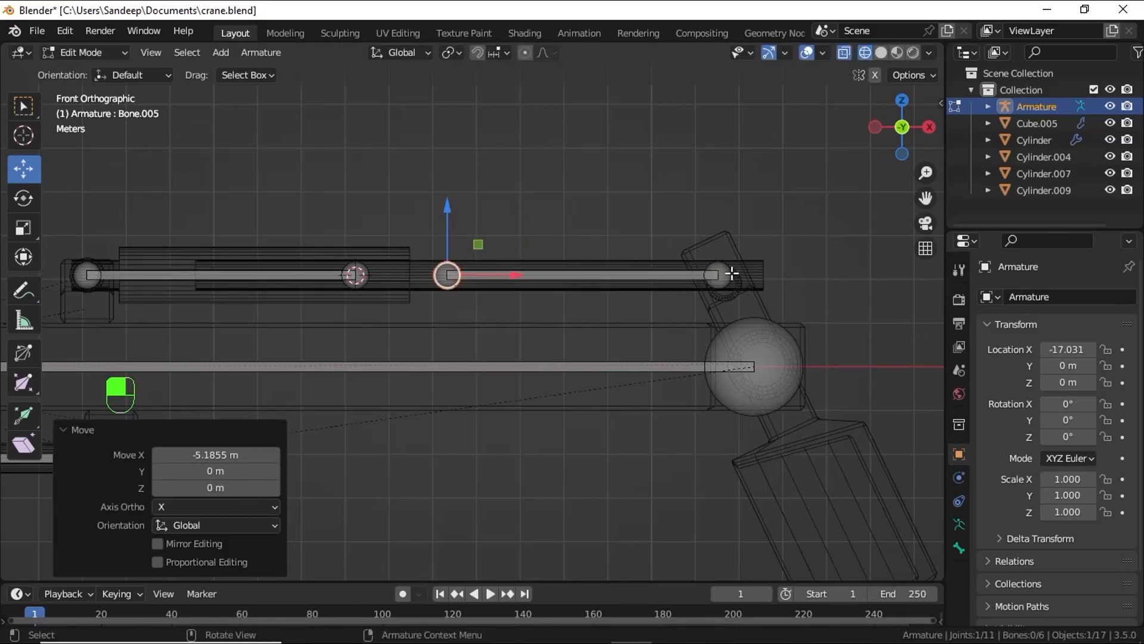
Step: Change the armature's viewport display from B-Bone to Octahedral
{"action": "left_click", "coordinate": [959, 524]}
{"action": "scroll", "coordinate": [1064, 526], "scroll_direction": "down", "scroll_amount": 3}
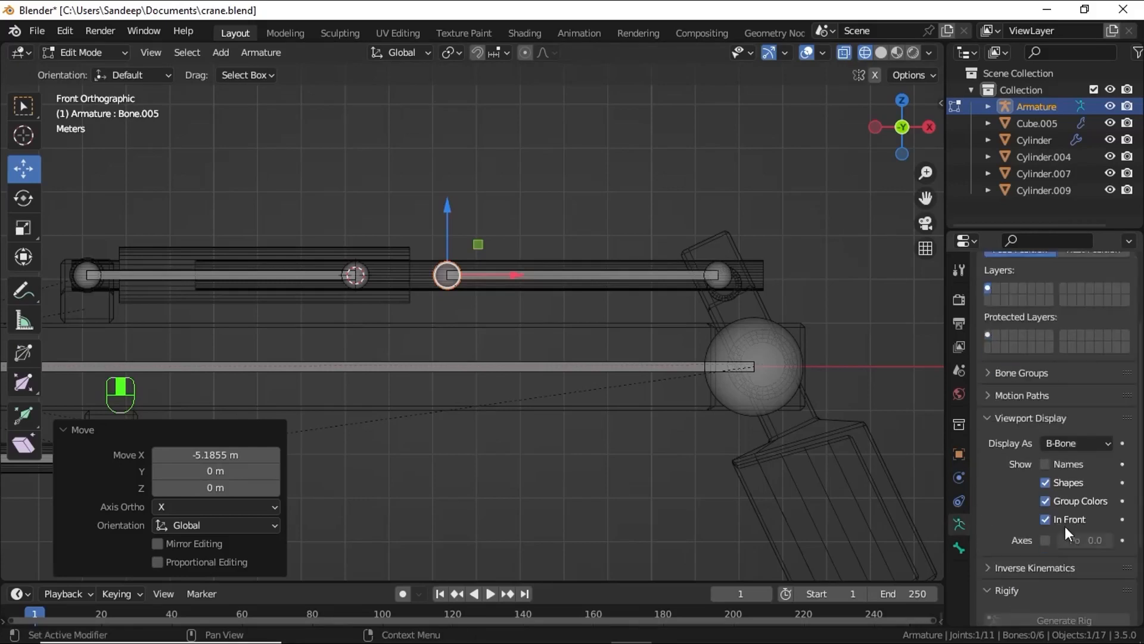
{"action": "left_click", "coordinate": [1090, 444]}
{"action": "left_click", "coordinate": [1071, 462]}
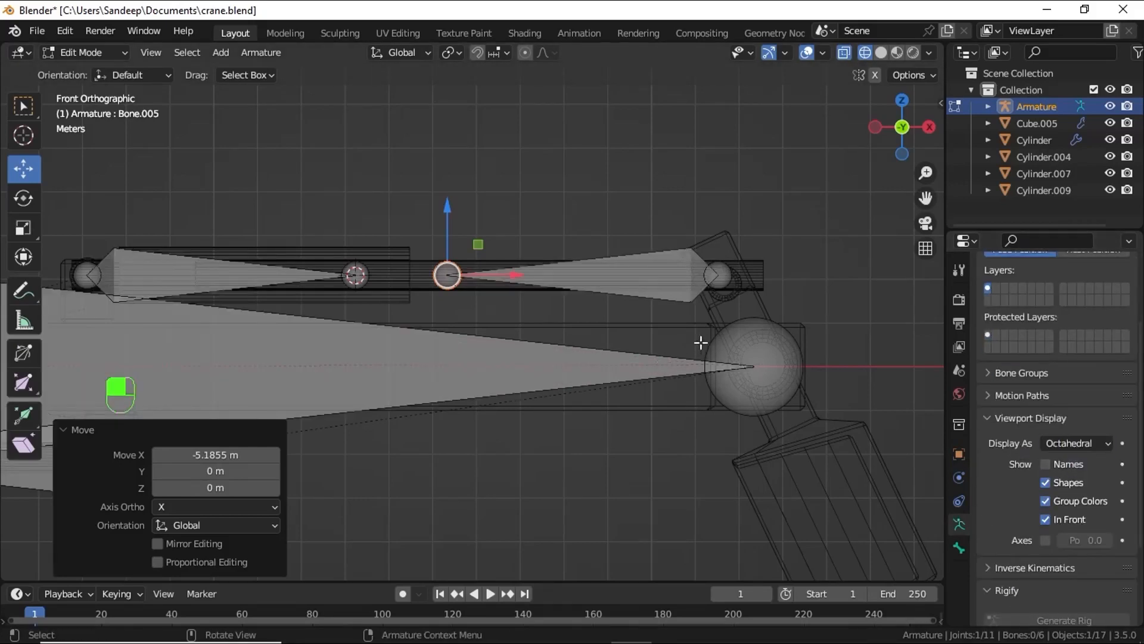
Step: Switch the armature to Pose Mode and test-rotate the outer arm bone by about 20° to check whether the upper cylinder bones follow
{"action": "left_click", "coordinate": [711, 275]}
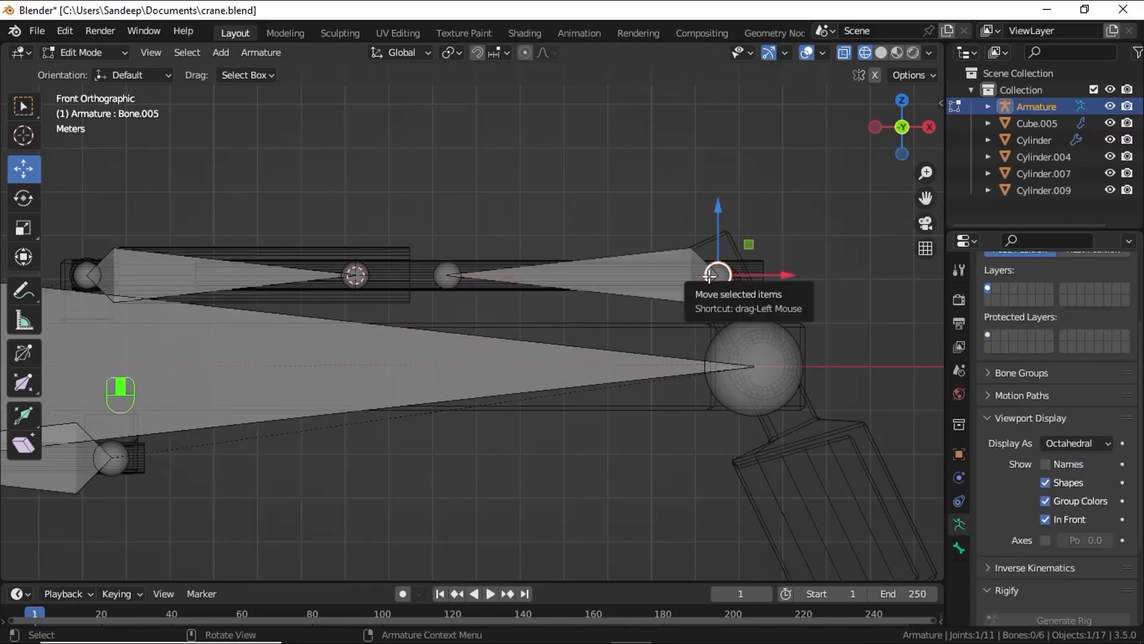
{"action": "middle_click_drag", "start_coordinate": [711, 276], "coordinate": [681, 283], "text": "shift"}
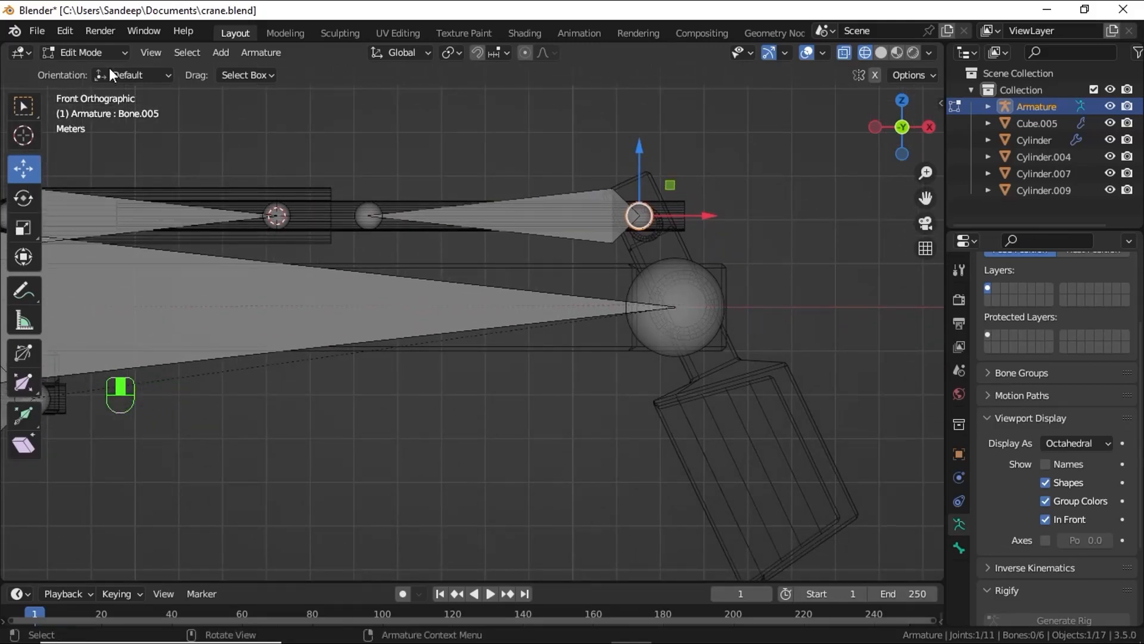
{"action": "left_click", "coordinate": [99, 53]}
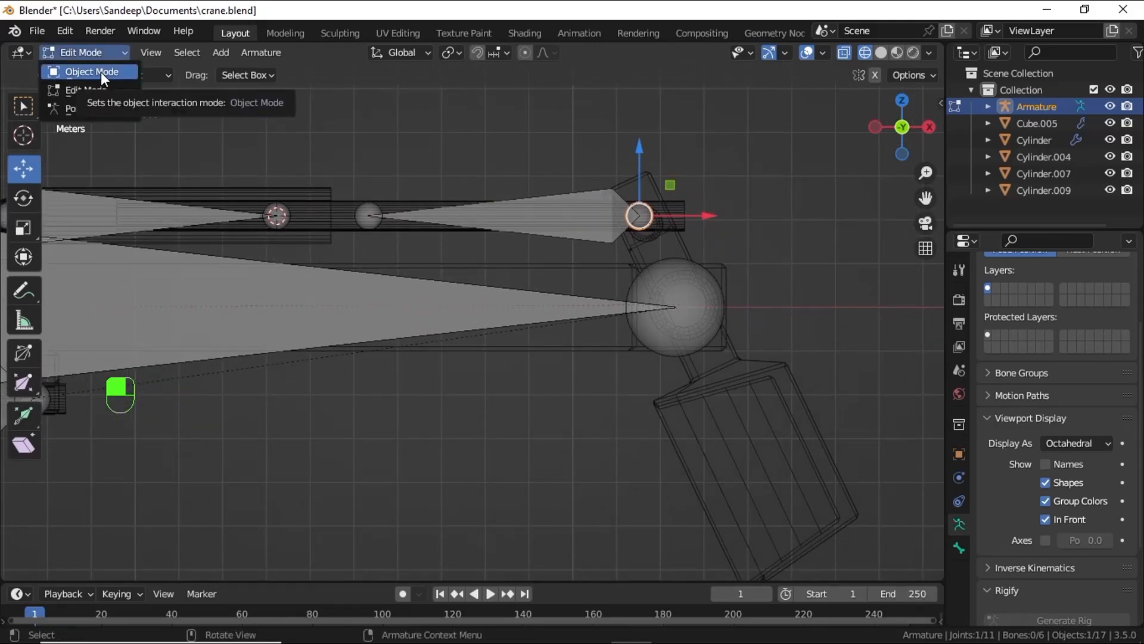
{"action": "left_click", "coordinate": [106, 110]}
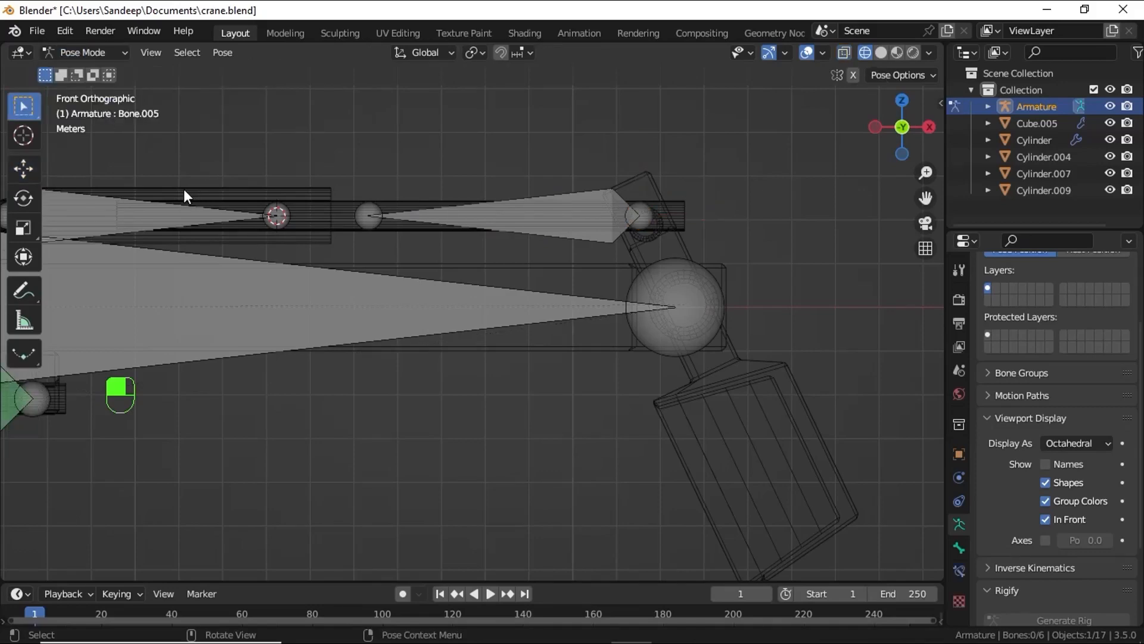
{"action": "left_click", "coordinate": [144, 270]}
{"action": "scroll", "coordinate": [147, 270], "scroll_direction": "down", "scroll_amount": 3}
{"action": "key", "text": "r"}
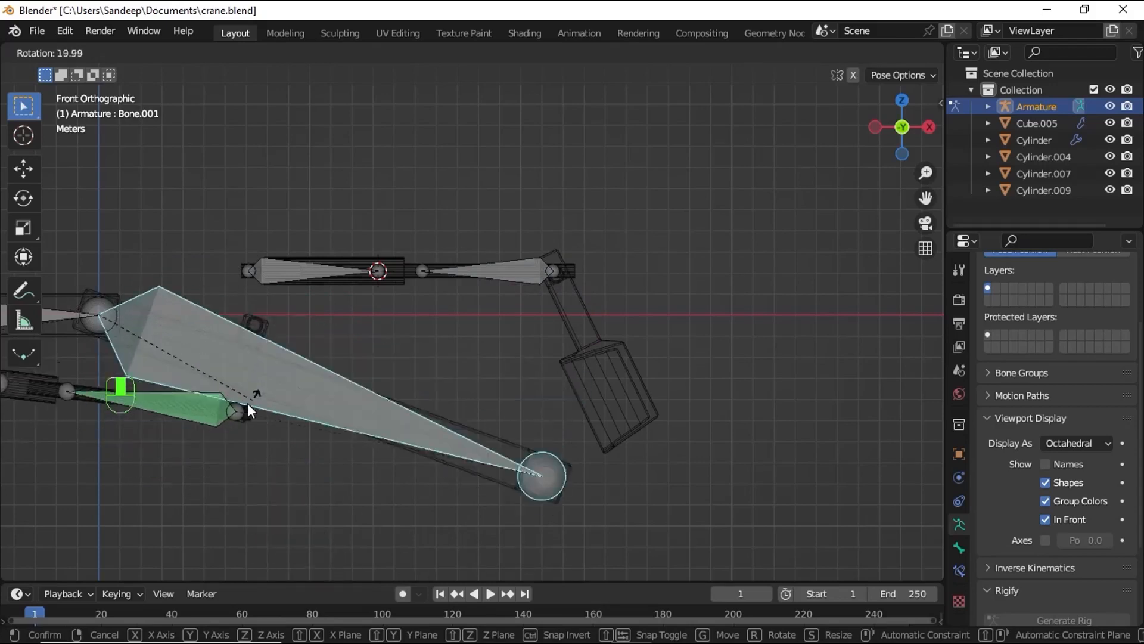
{"action": "left_click", "coordinate": [232, 425]}
{"action": "scroll", "coordinate": [229, 417], "scroll_direction": "down", "scroll_amount": 2}
{"action": "scroll", "coordinate": [219, 349], "scroll_direction": "up", "scroll_amount": 2, "text": "shift"}
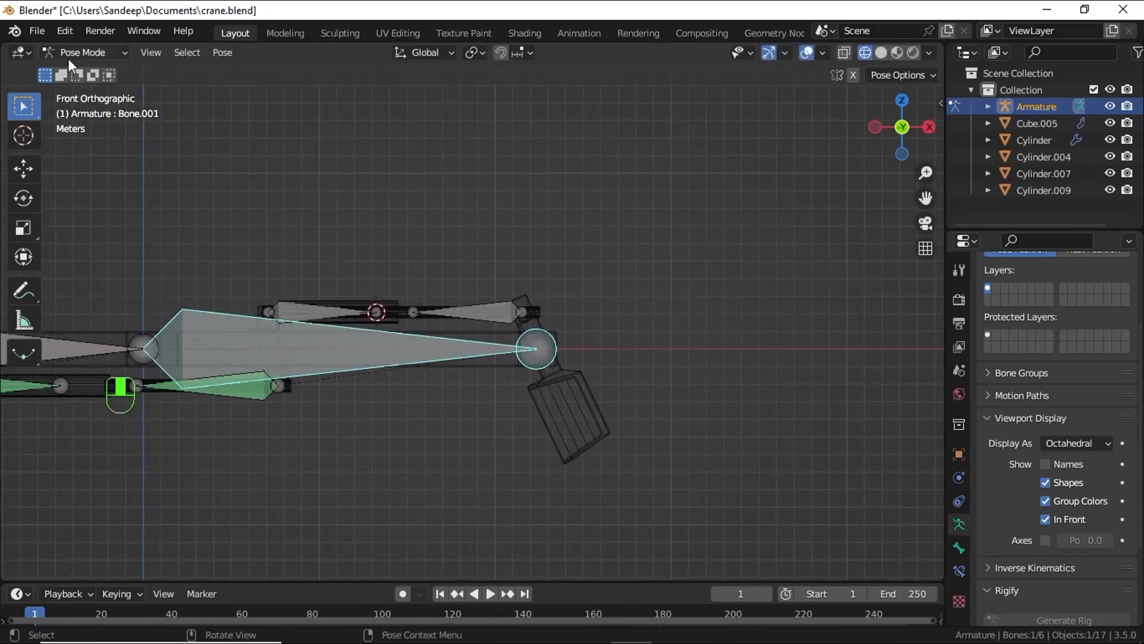
Step: Return the armature to Edit Mode and parent the upper barrel bone to the outer arm bone with Keep Offset
{"action": "left_click", "coordinate": [104, 52]}
{"action": "left_click", "coordinate": [89, 70]}
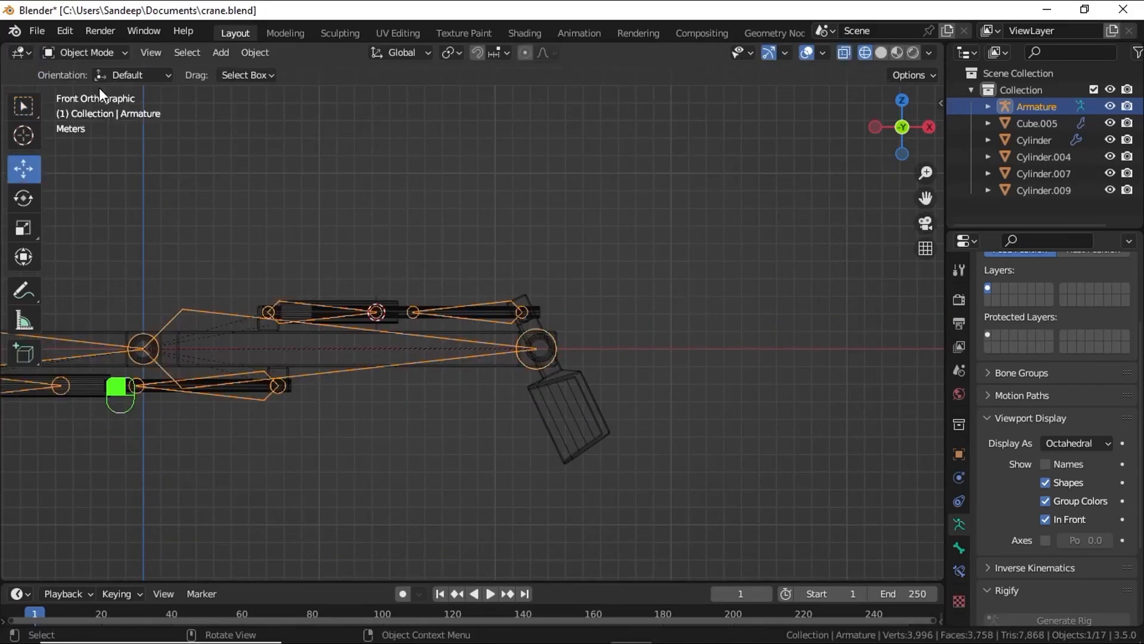
{"action": "left_click", "coordinate": [101, 31]}
{"action": "middle_click", "coordinate": [79, 96]}
{"action": "left_click", "coordinate": [99, 55]}
{"action": "left_click", "coordinate": [98, 88]}
{"action": "left_click", "coordinate": [297, 307]}
{"action": "left_click", "coordinate": [291, 324], "text": "shift"}
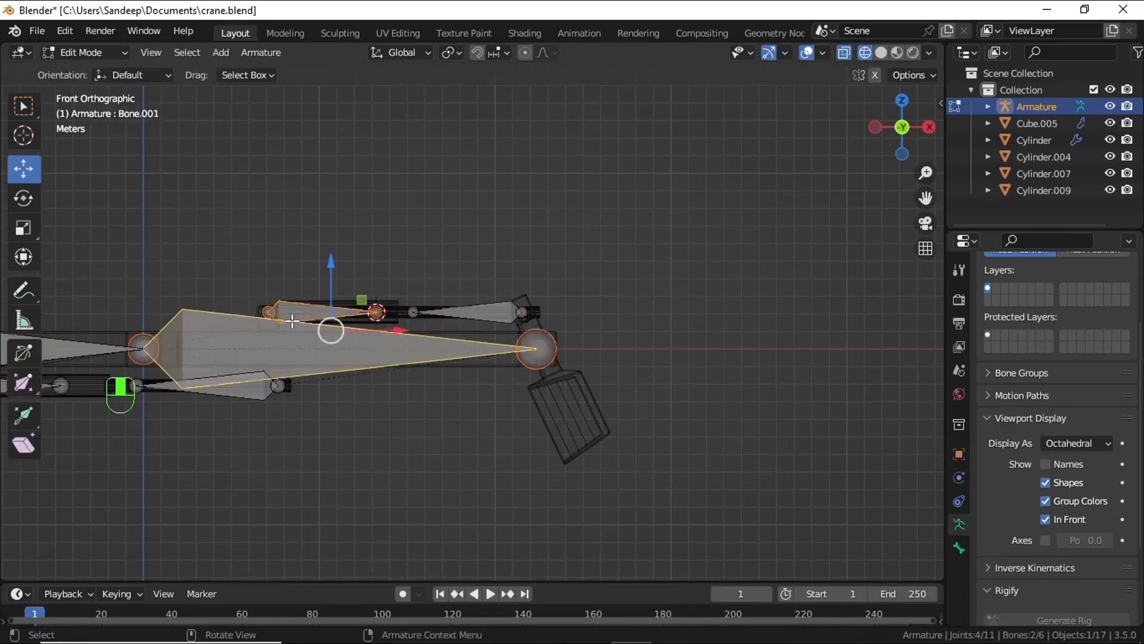
{"action": "key", "text": "ctrl+p"}
{"action": "left_click", "coordinate": [286, 310]}
Step: Parent the upper rod bone to the outer arm bone with Keep Offset
{"action": "left_click", "coordinate": [438, 307]}
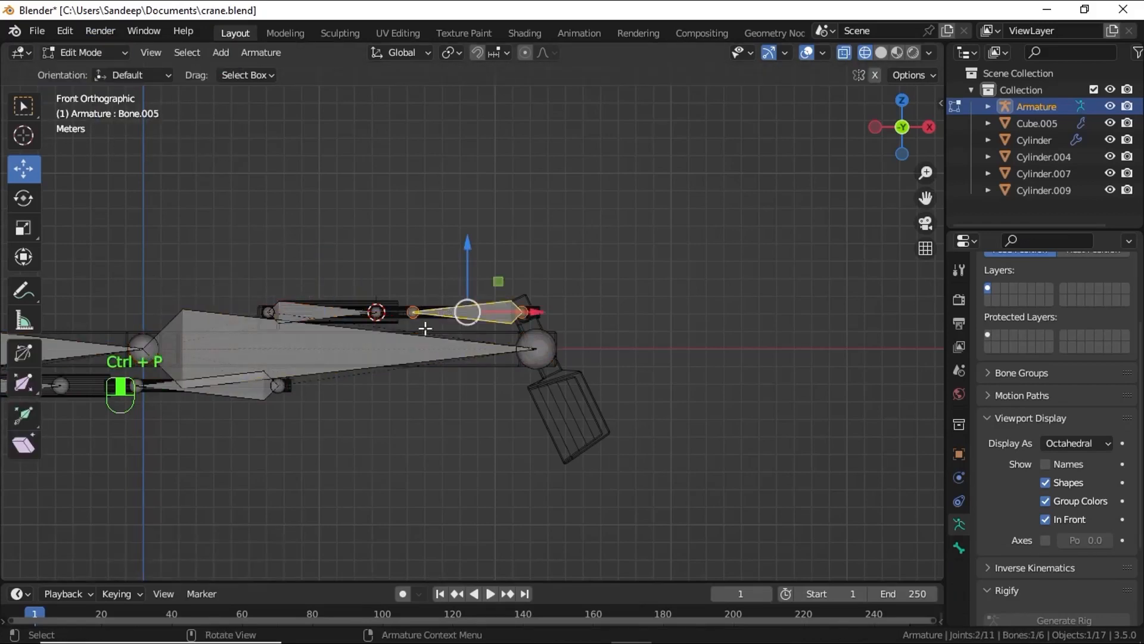
{"action": "left_click", "coordinate": [388, 345], "text": "shift"}
{"action": "key", "text": "ctrl+p"}
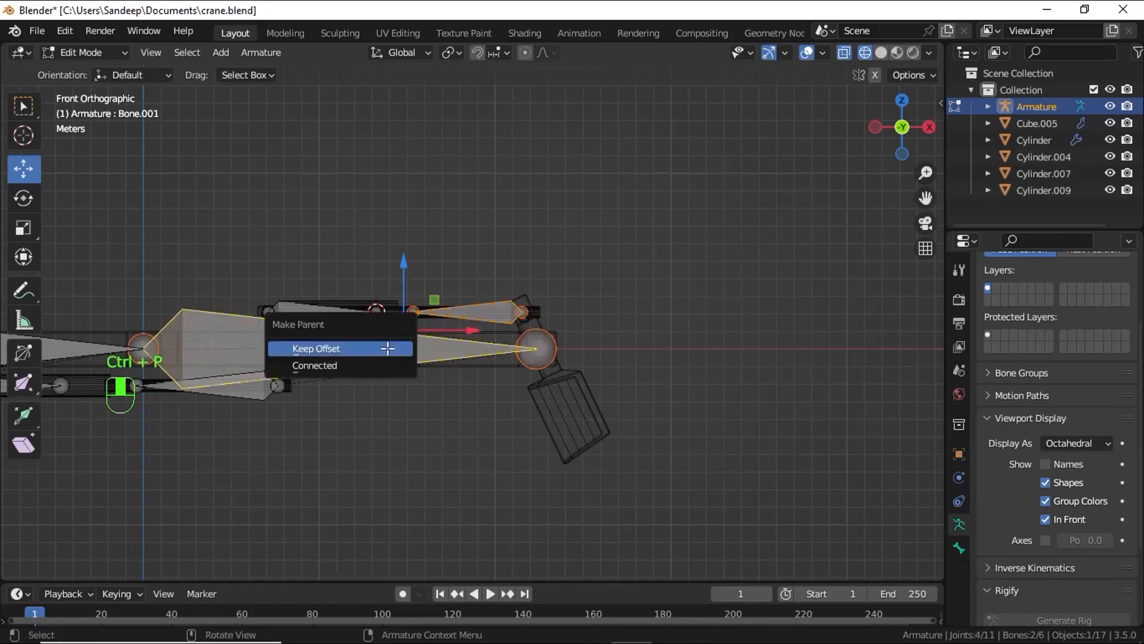
{"action": "left_click", "coordinate": [381, 347]}
Step: Test-rotate the outer arm bone by about 12° in Pose Mode to check the new parenting of both cylinder bones
{"action": "left_click", "coordinate": [88, 55]}
{"action": "left_click", "coordinate": [81, 108]}
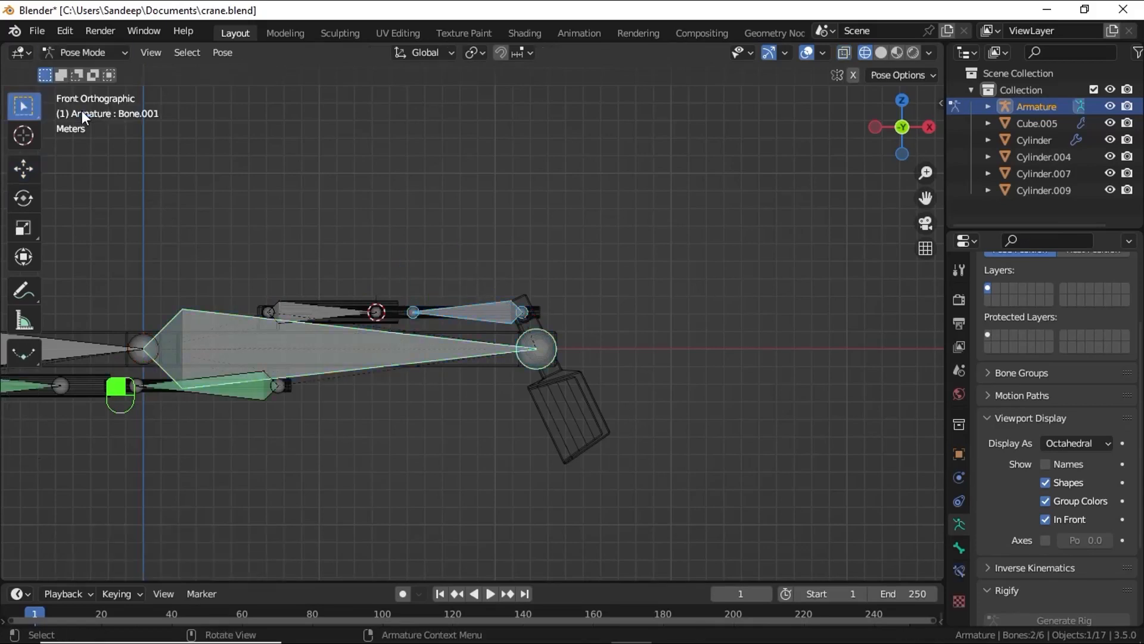
{"action": "key", "text": "r"}
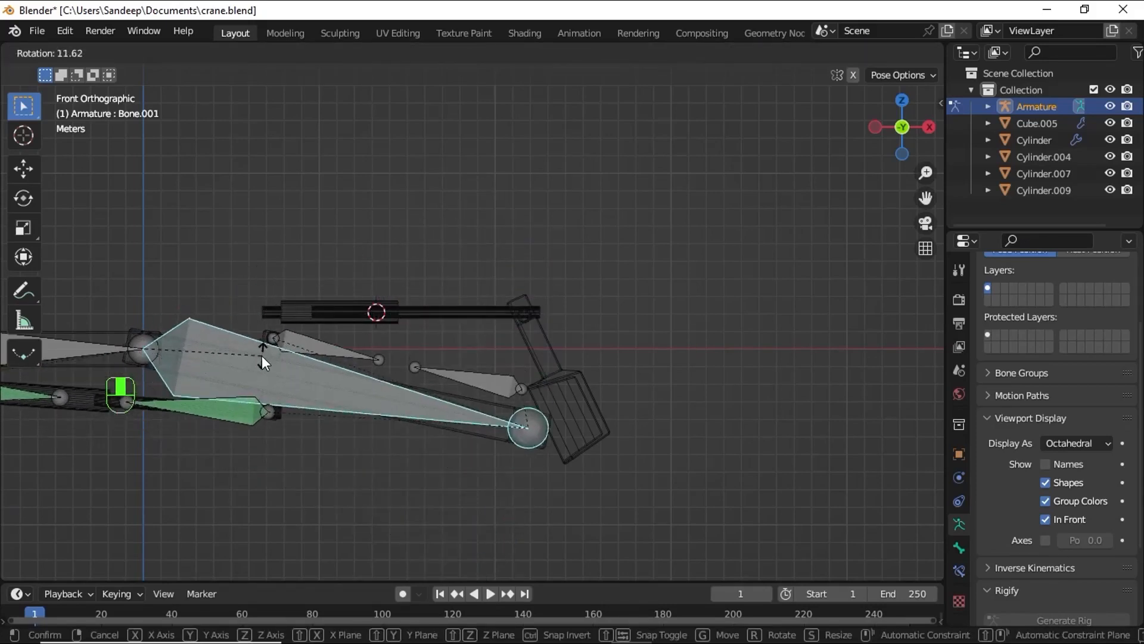
{"action": "left_click", "coordinate": [262, 353]}
{"action": "scroll", "coordinate": [392, 316], "scroll_direction": "up", "scroll_amount": 3}
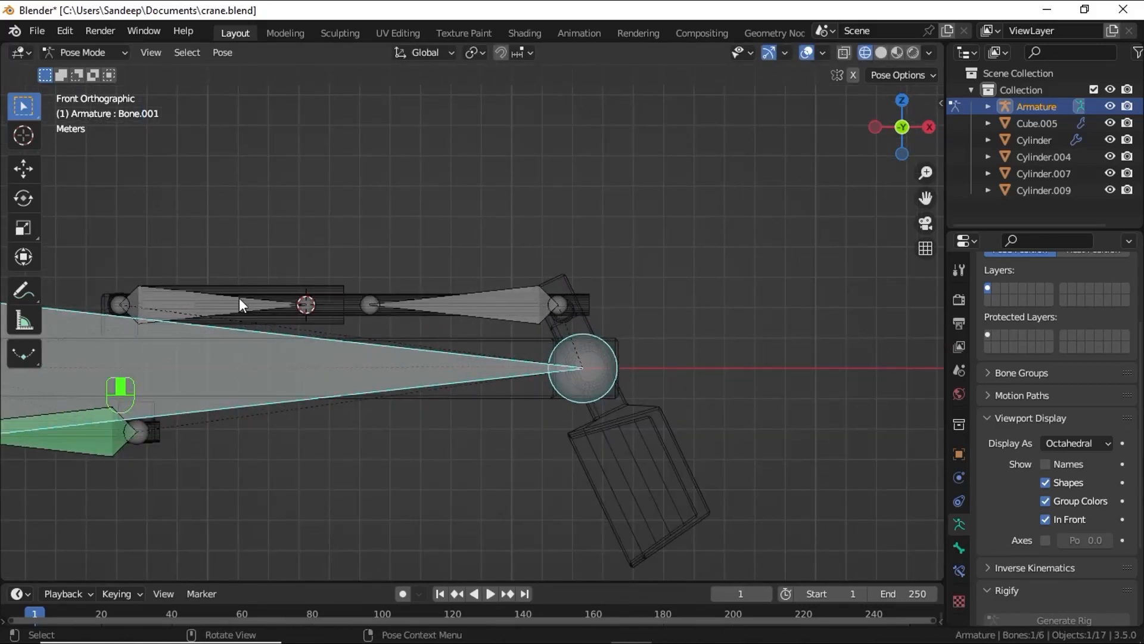
Step: In the armature's Edit Mode, snap the 3D cursor to the upper rod bone's head at the bucket's pin
{"action": "left_click", "coordinate": [86, 52]}
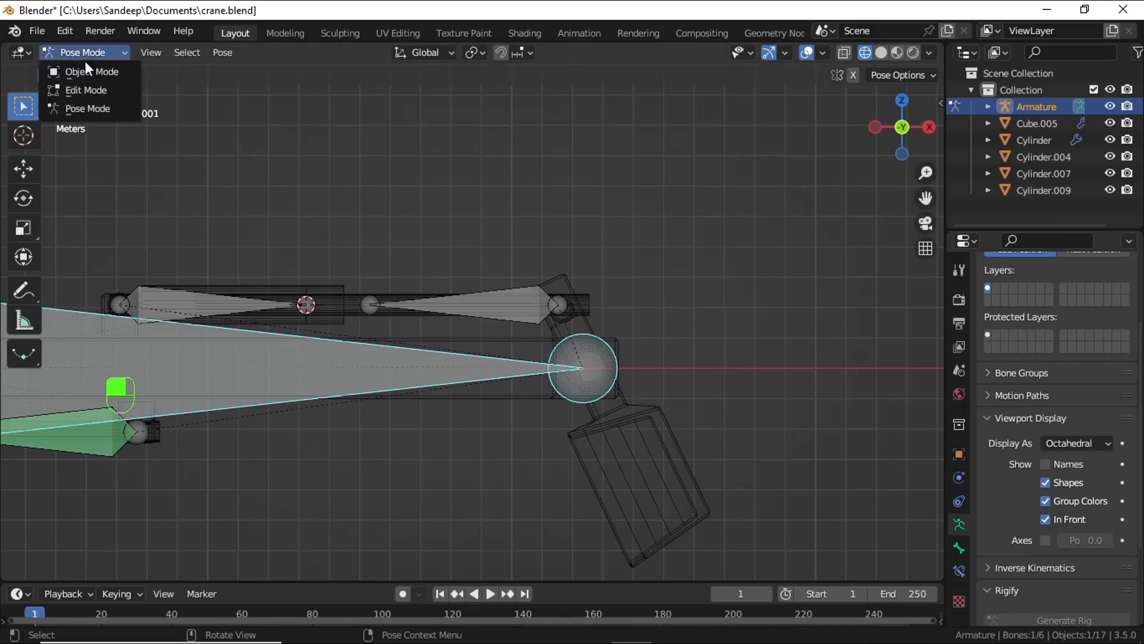
{"action": "left_click", "coordinate": [76, 86]}
{"action": "left_click", "coordinate": [560, 305]}
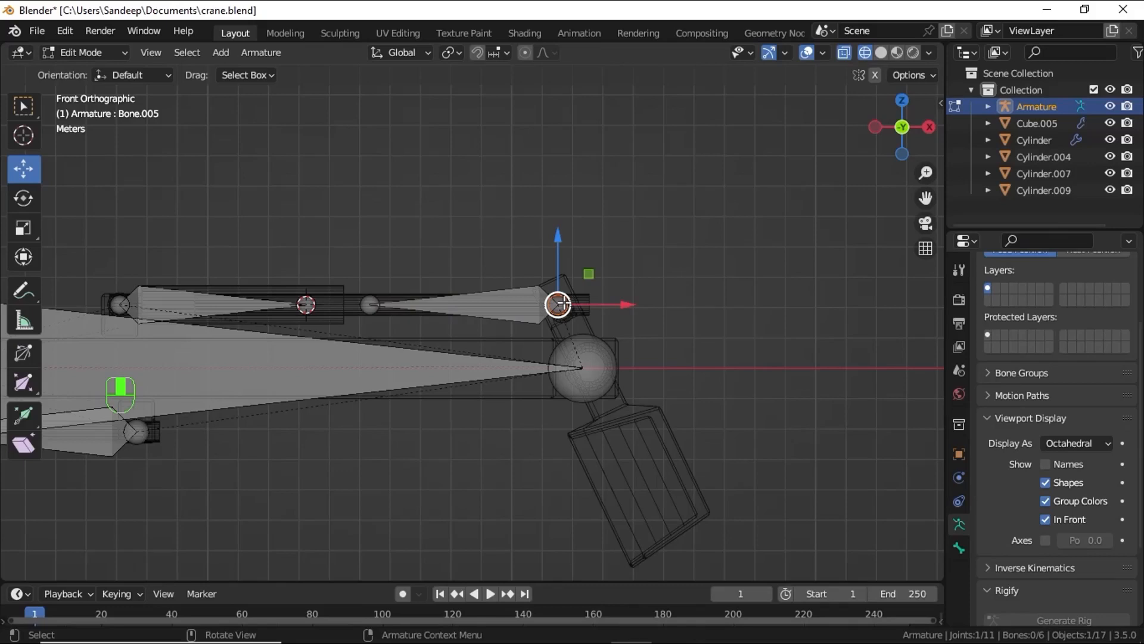
{"action": "key", "text": "shift+a"}
{"action": "key", "text": "ctrl+z"}
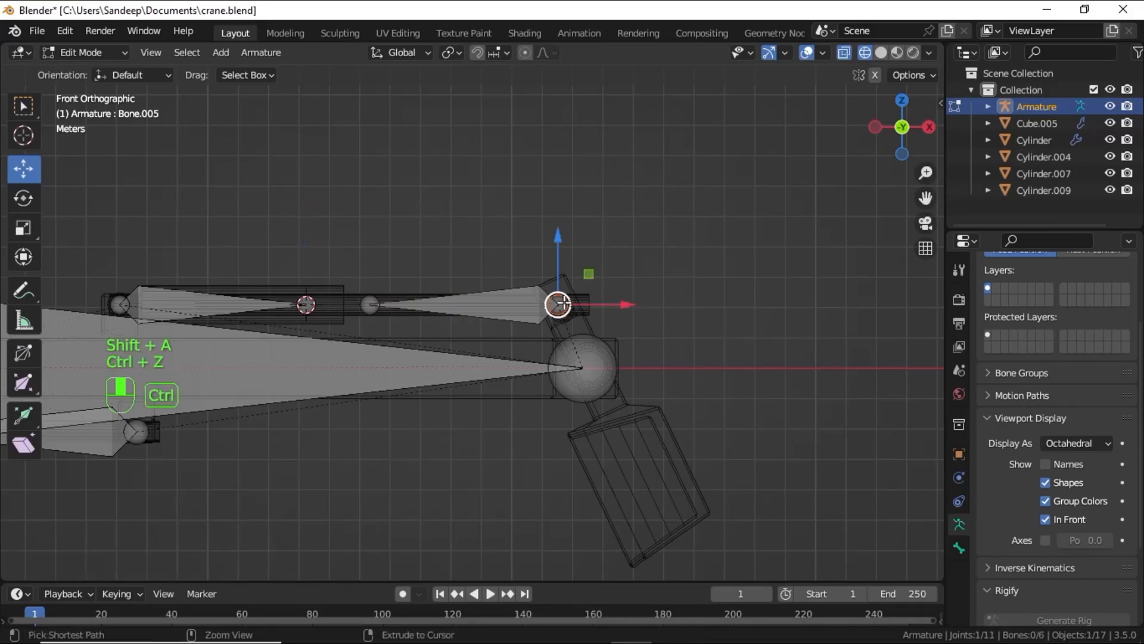
{"action": "key", "text": "shift+s"}
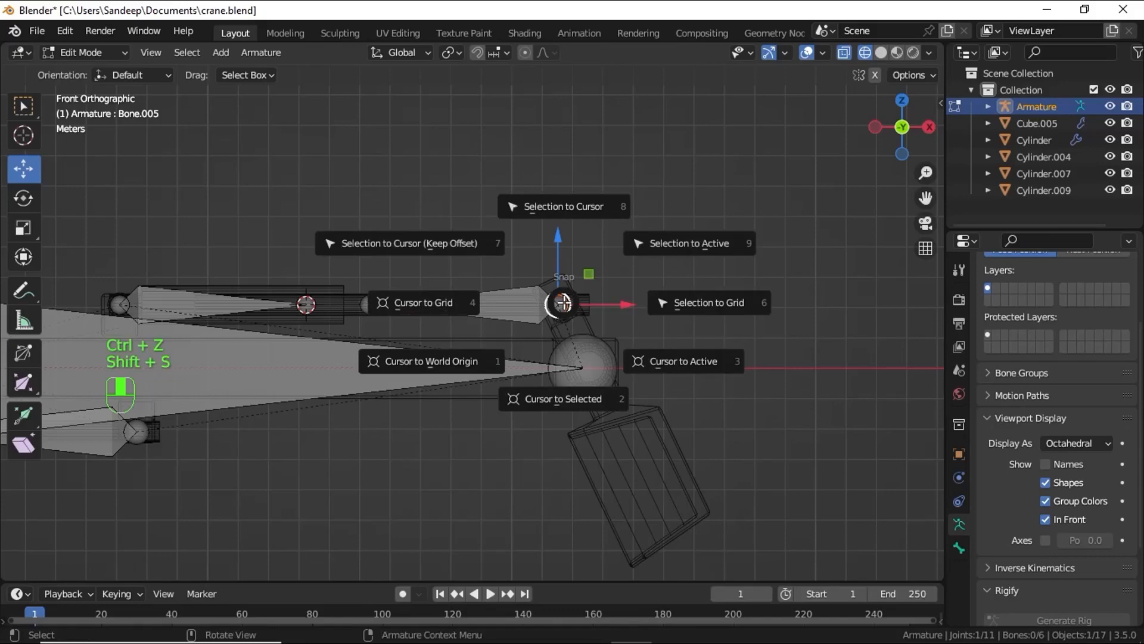
{"action": "left_click", "coordinate": [531, 386]}
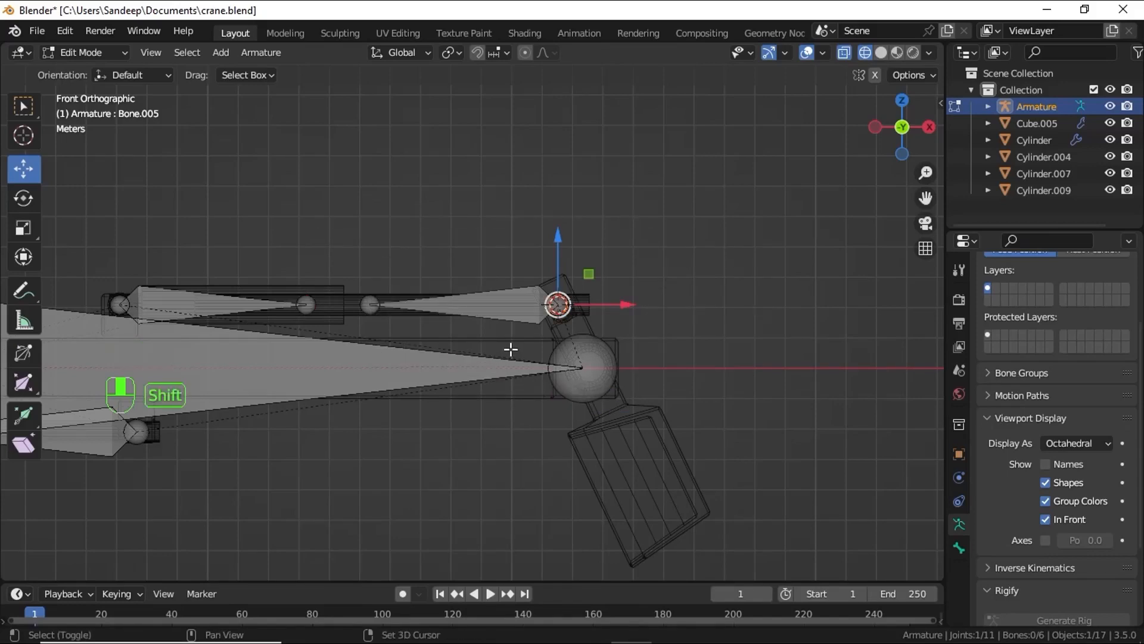
Step: Add a bone at the 3D cursor on the bucket's pin and select the whole bone
{"action": "key", "text": "shift+a"}
{"action": "scroll", "coordinate": [560, 298], "scroll_direction": "up", "scroll_amount": 5}
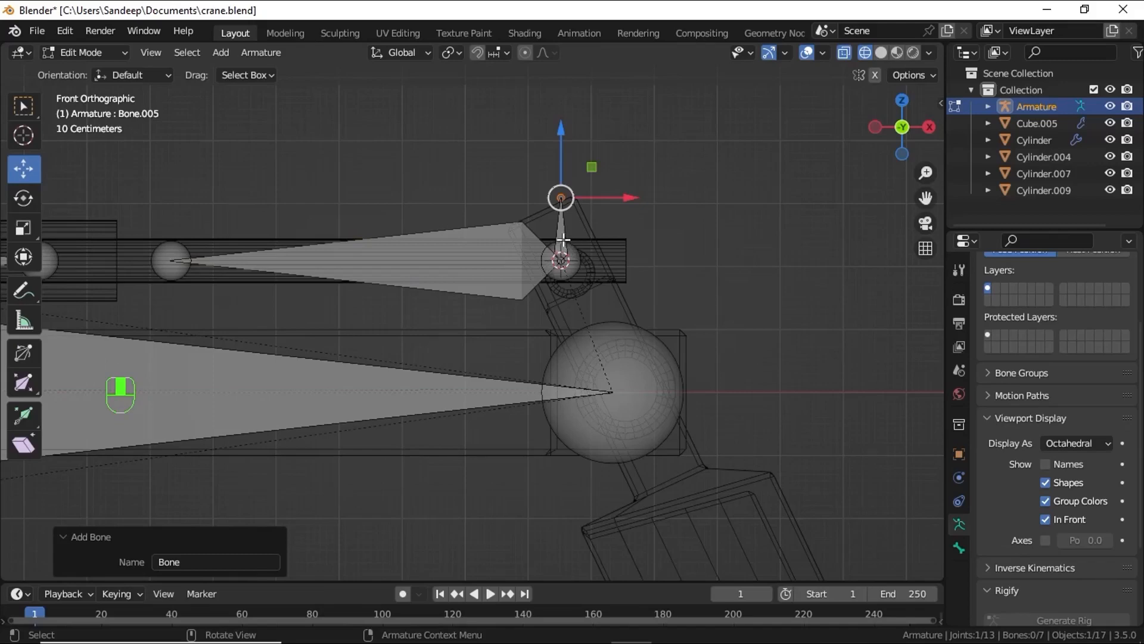
{"action": "left_click", "coordinate": [562, 257]}
{"action": "middle_click_drag", "start_coordinate": [549, 240], "coordinate": [584, 523], "text": "shift"}
{"action": "left_click", "coordinate": [537, 191]}
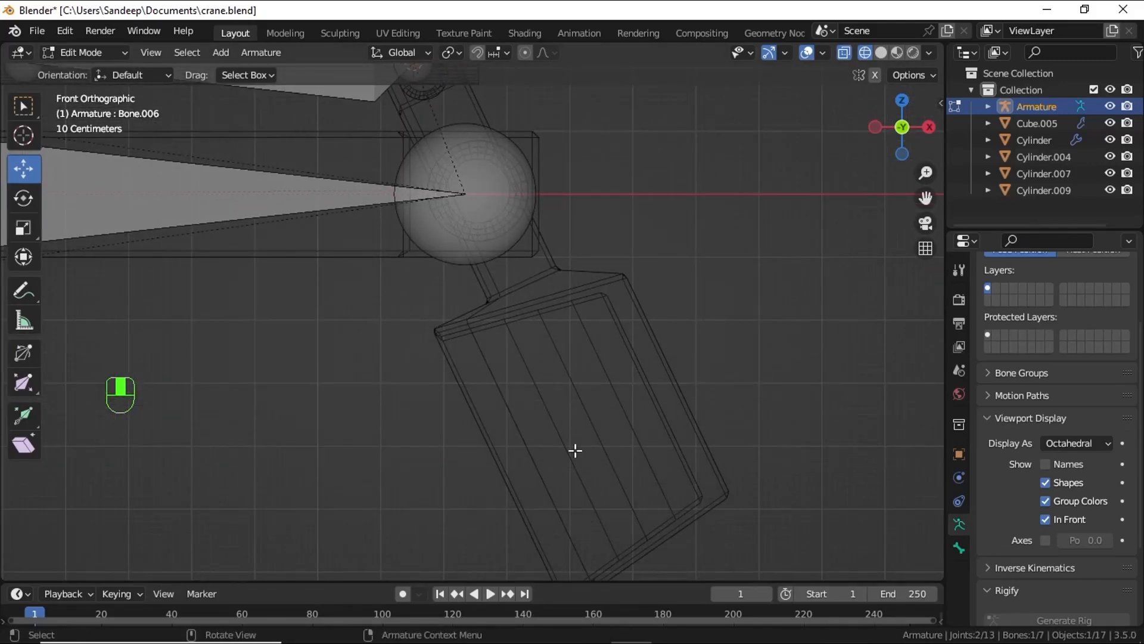
Step: Leave armature editing, select the bucket and open its mesh in Edit Mode
{"action": "key", "text": "Tab"}
{"action": "left_click", "coordinate": [555, 440]}
{"action": "key", "text": "Tab"}
{"action": "middle_click_drag", "start_coordinate": [555, 439], "coordinate": [710, 425]}
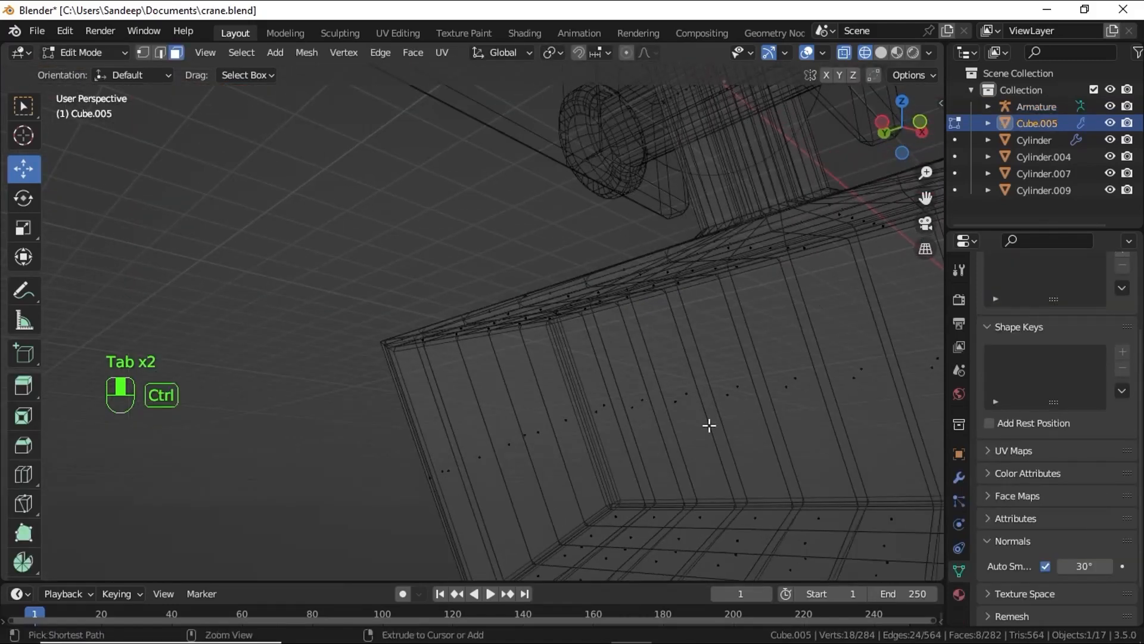
{"action": "key", "text": "ctrl+r"}
{"action": "left_click", "coordinate": [709, 425]}
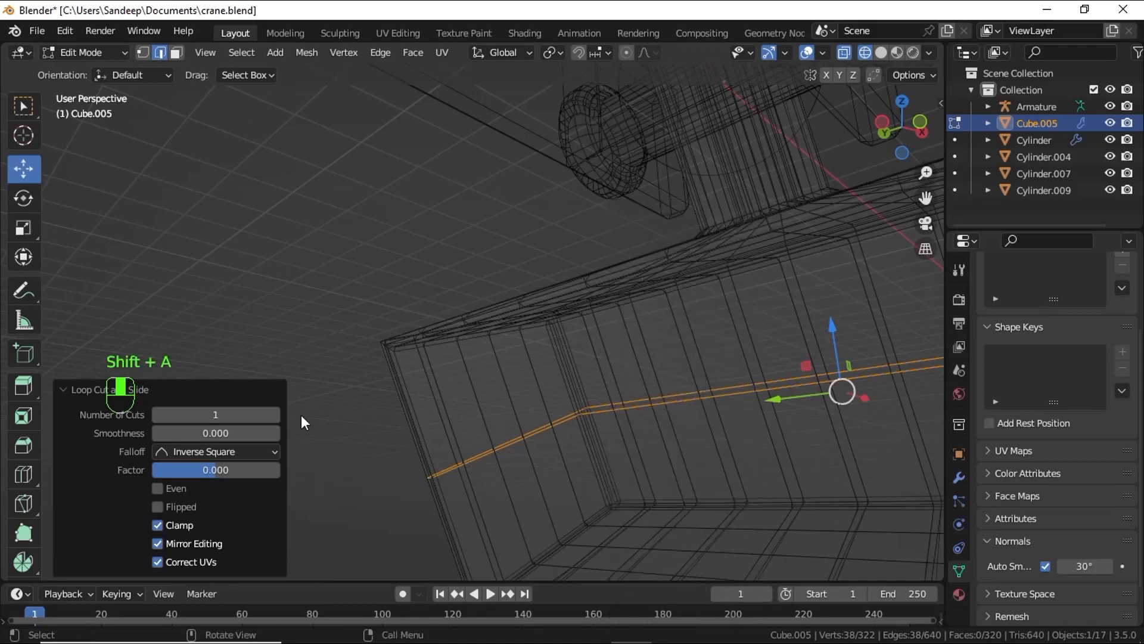
{"action": "key", "text": "ctrl+s"}
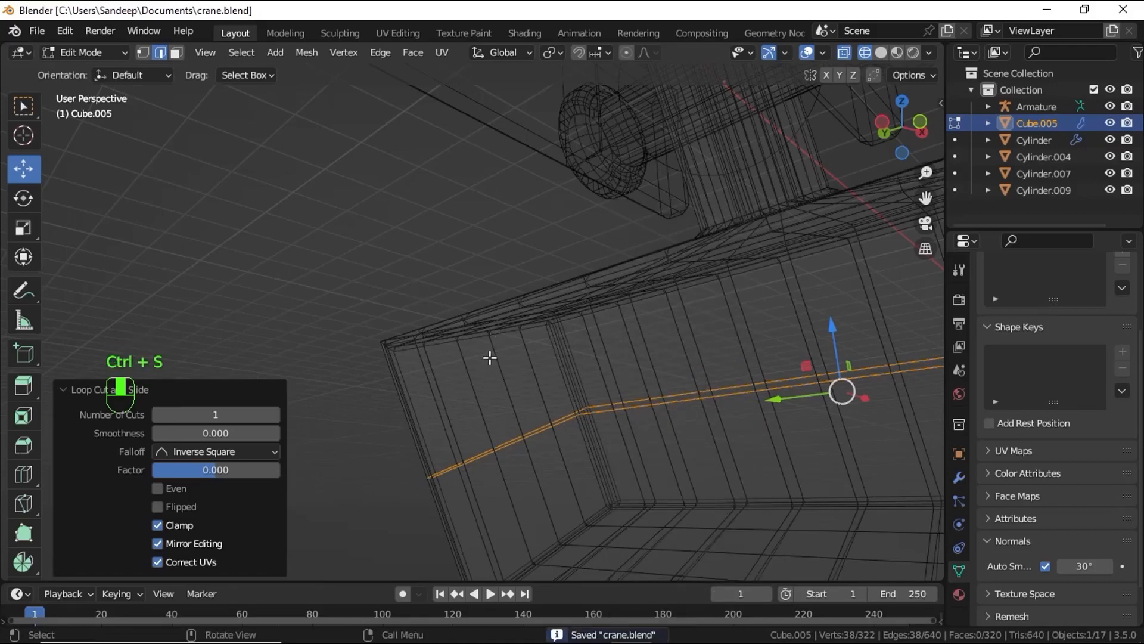
{"action": "key", "text": "ctrl+z"}
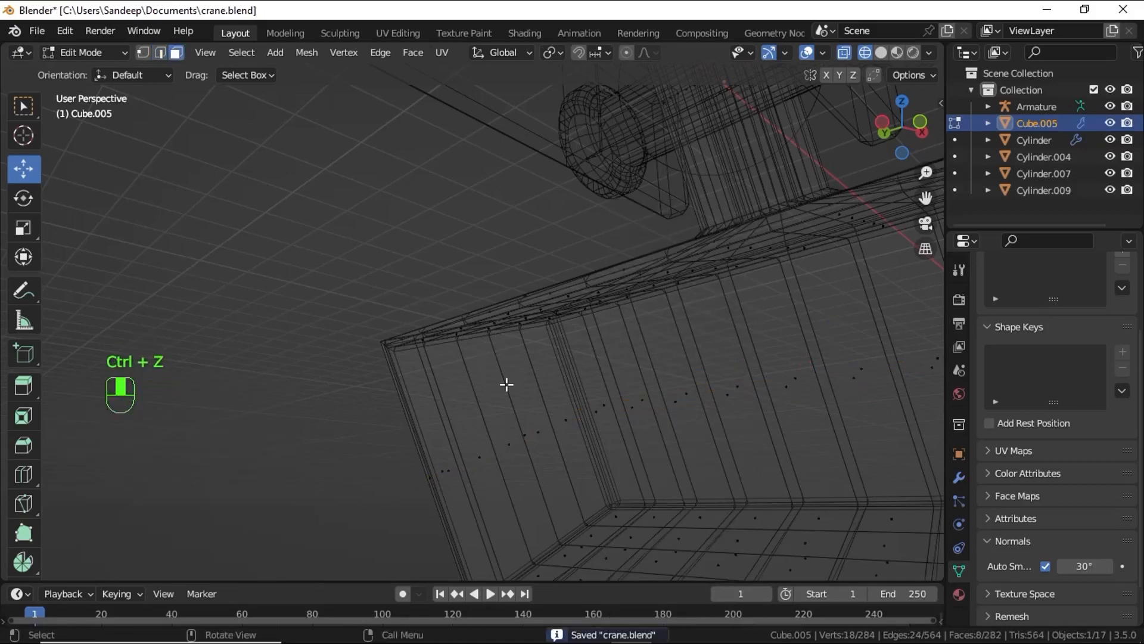
{"action": "key", "text": "Tab"}
{"action": "key", "text": "Tab"}
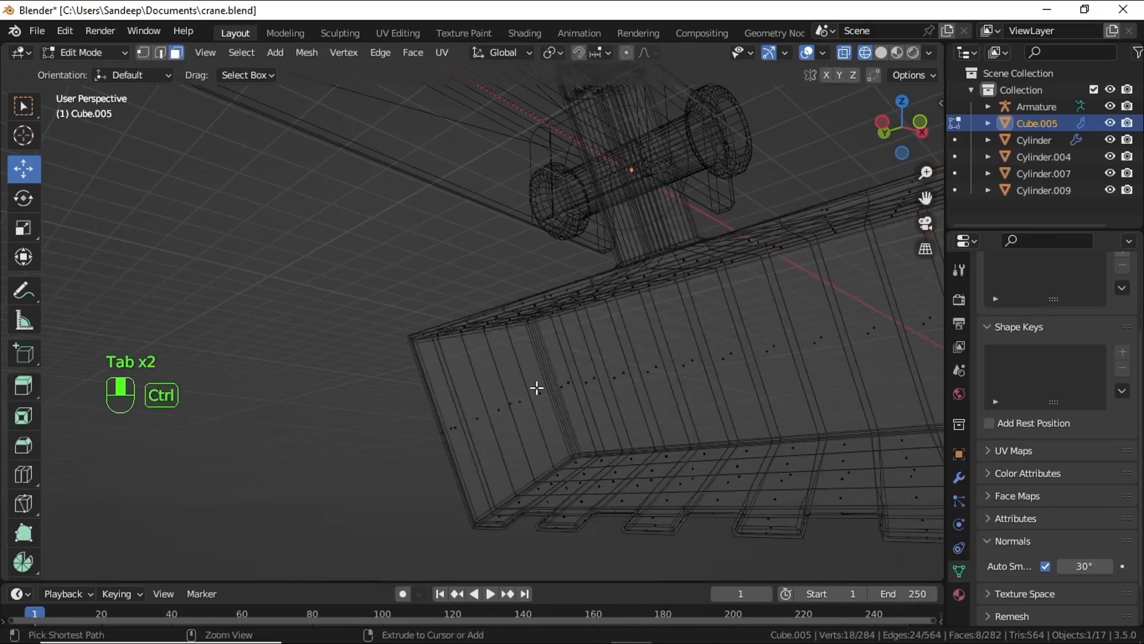
Step: Add one centred loop cut around the bucket's walls and snap the 3D cursor to it
{"action": "key", "text": "ctrl+r"}
{"action": "left_click", "coordinate": [536, 388]}
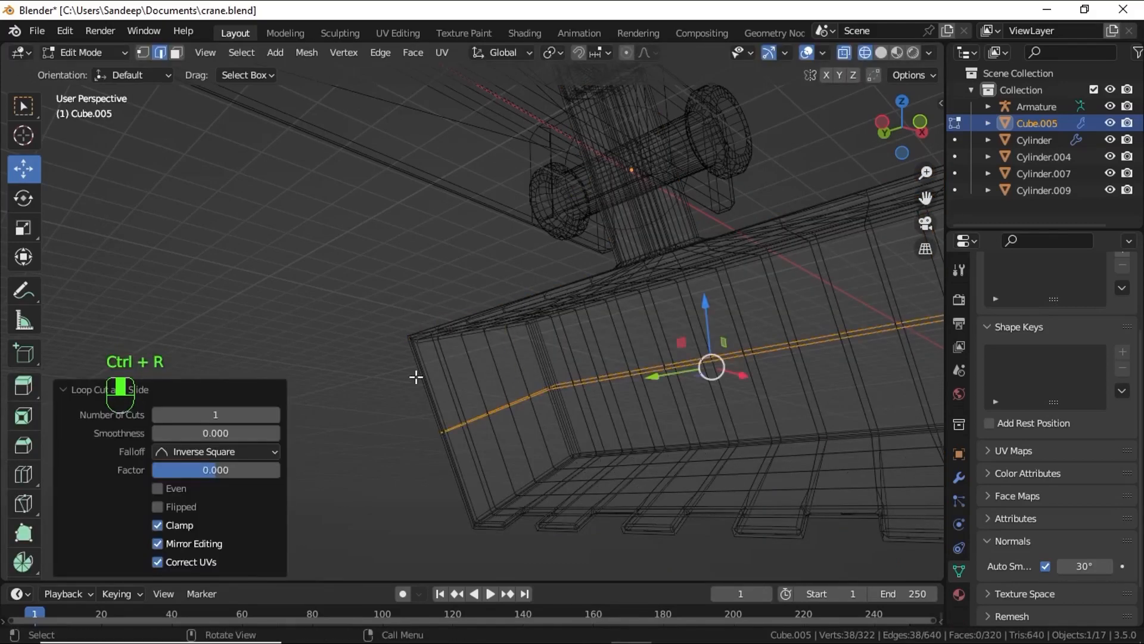
{"action": "key", "text": "shift+s"}
{"action": "left_click", "coordinate": [384, 471]}
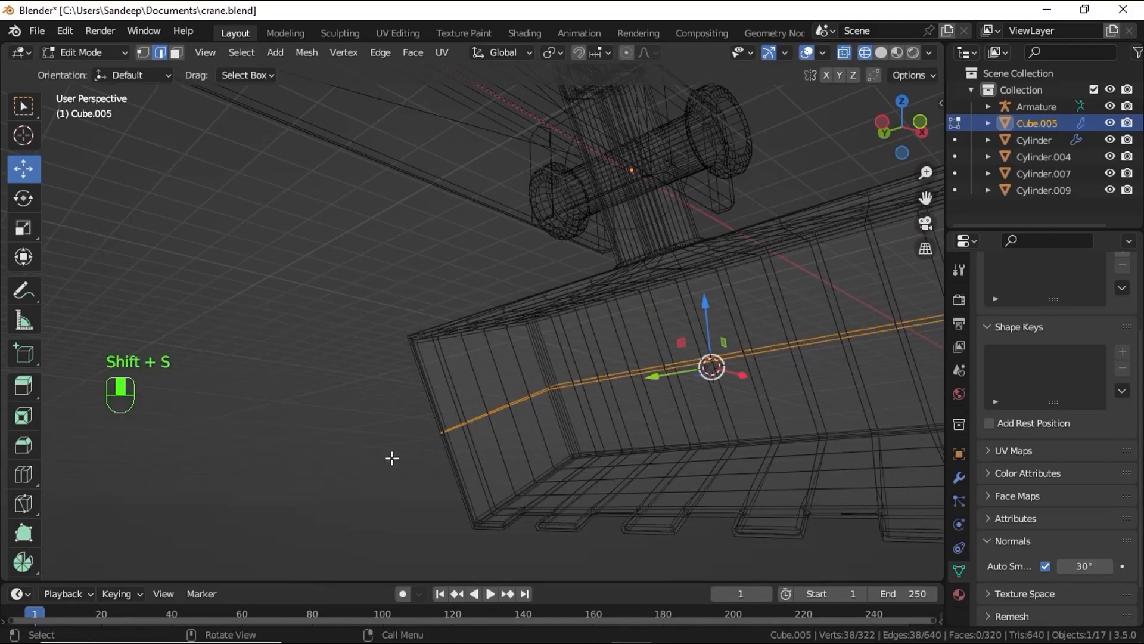
Step: In front view, return to the armature's Edit Mode and snap the new bone to the 3D cursor in the bucket
{"action": "key", "text": "KP_1"}
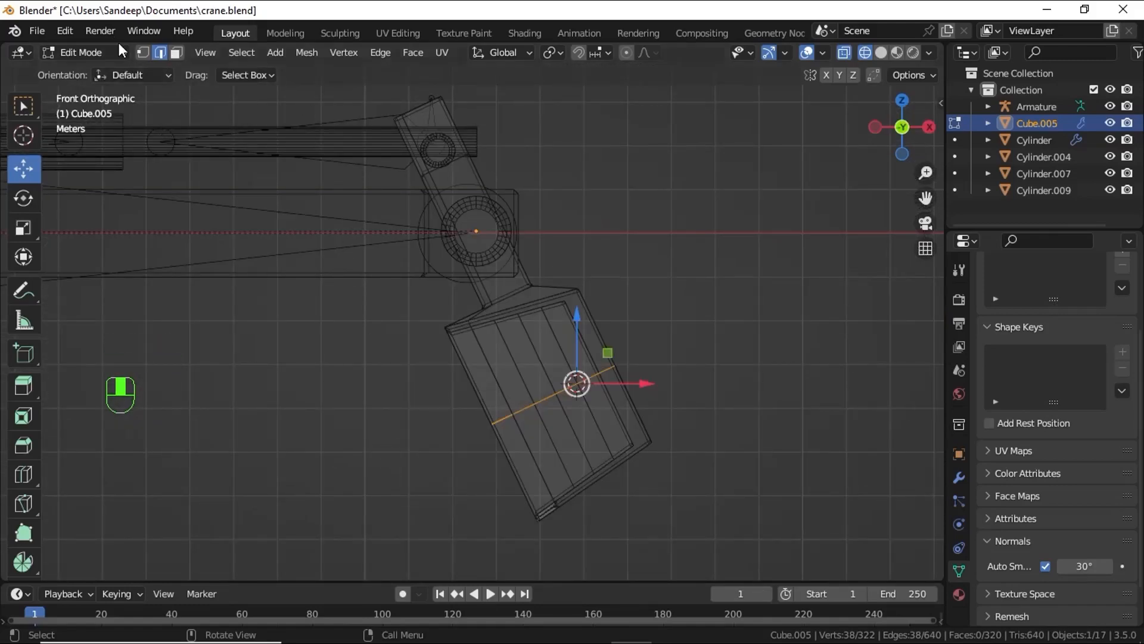
{"action": "left_click", "coordinate": [81, 53]}
{"action": "left_click", "coordinate": [87, 72]}
{"action": "left_click", "coordinate": [279, 155]}
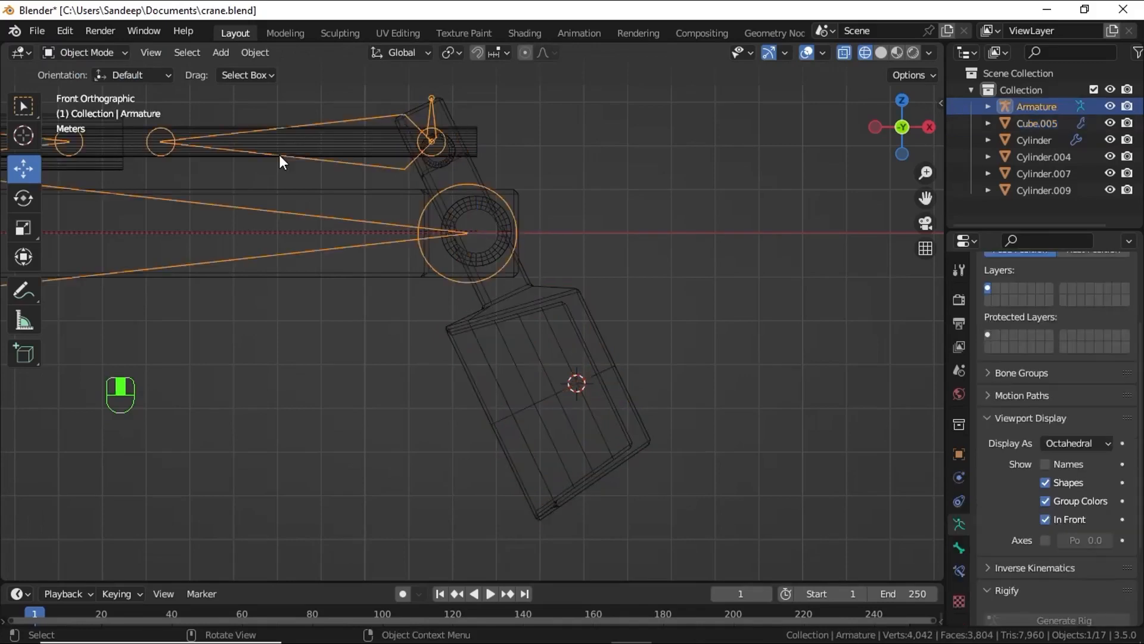
{"action": "left_click", "coordinate": [89, 53]}
{"action": "left_click", "coordinate": [101, 93]}
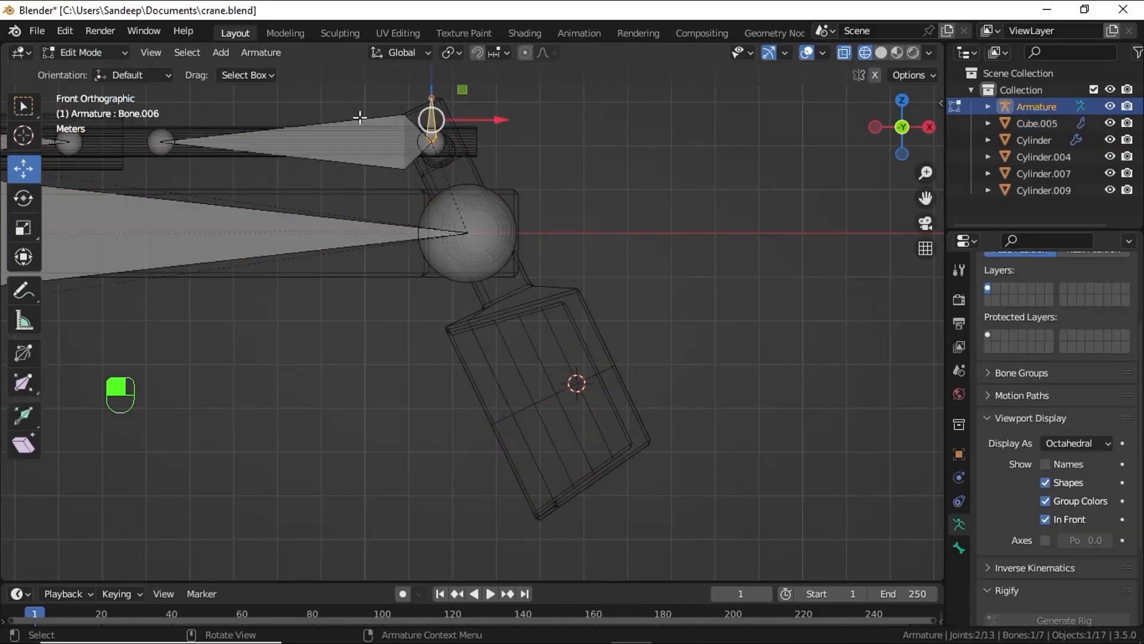
{"action": "key", "text": "shift+s"}
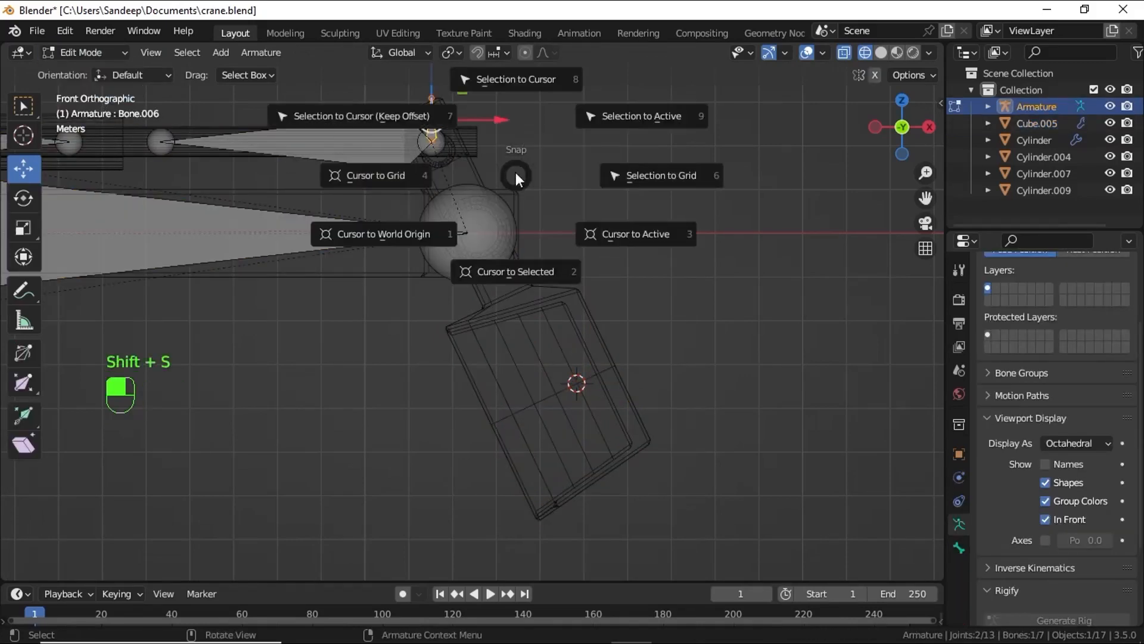
{"action": "left_click", "coordinate": [512, 83]}
Step: Snap the 3D cursor to the upper rod bone's head joint at the bucket's pin
{"action": "left_click", "coordinate": [434, 143]}
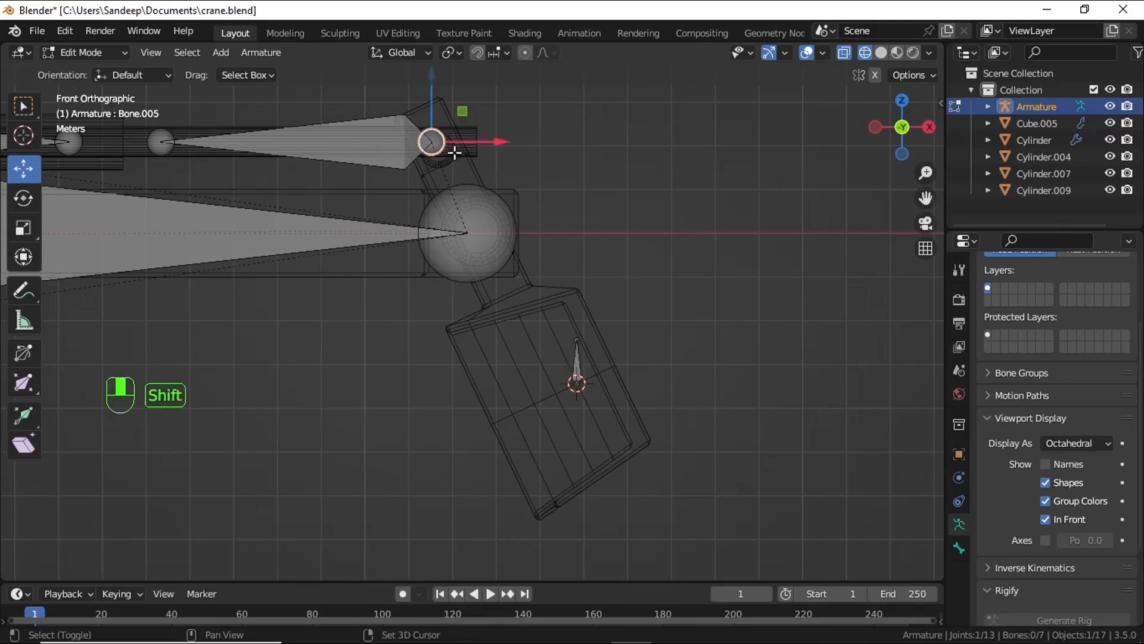
{"action": "key", "text": "shift+s"}
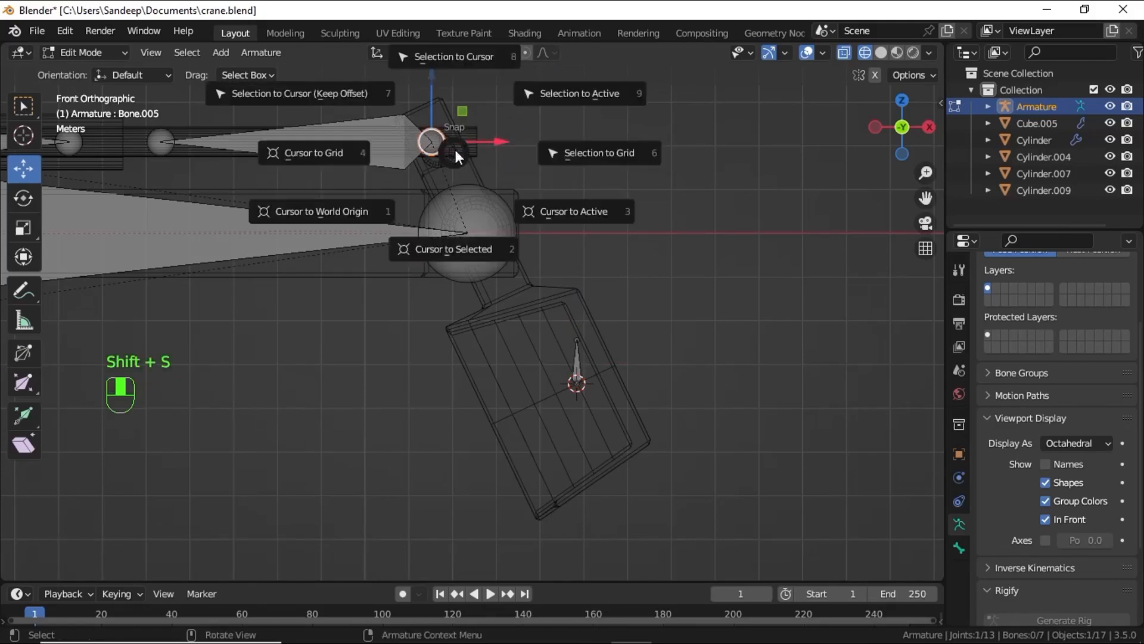
{"action": "left_click", "coordinate": [464, 74]}
{"action": "key", "text": "ctrl+z"}
{"action": "key", "text": "shift+s"}
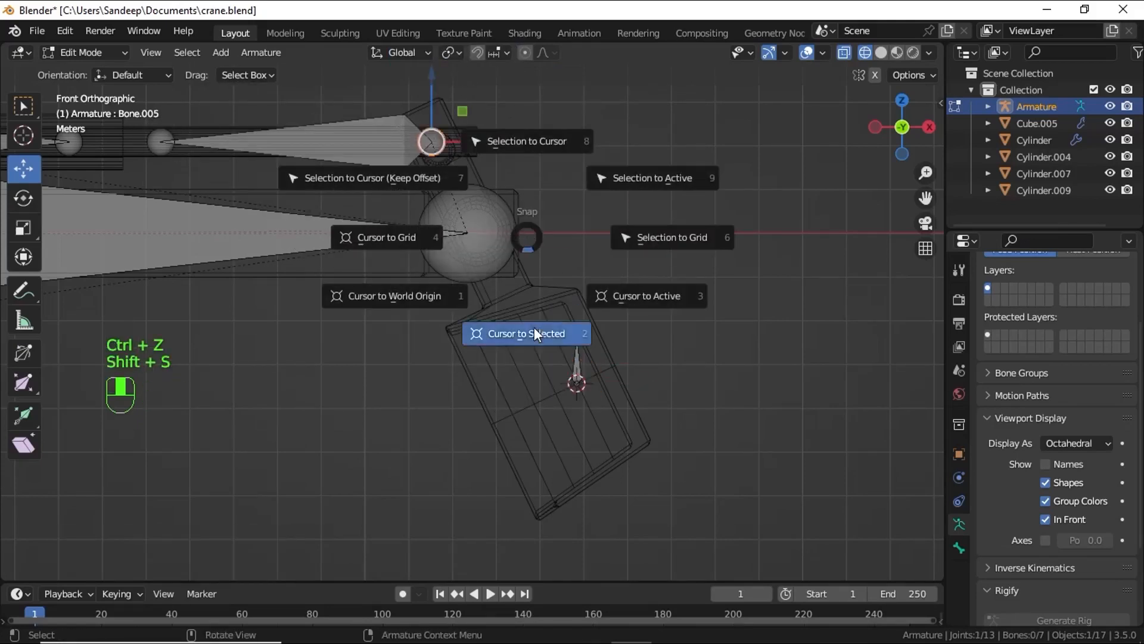
{"action": "left_click", "coordinate": [534, 327]}
Step: Snap the bucket bone's tail to the 3D cursor at the upper rod's pin
{"action": "left_click", "coordinate": [577, 341]}
{"action": "key", "text": "shift+s"}
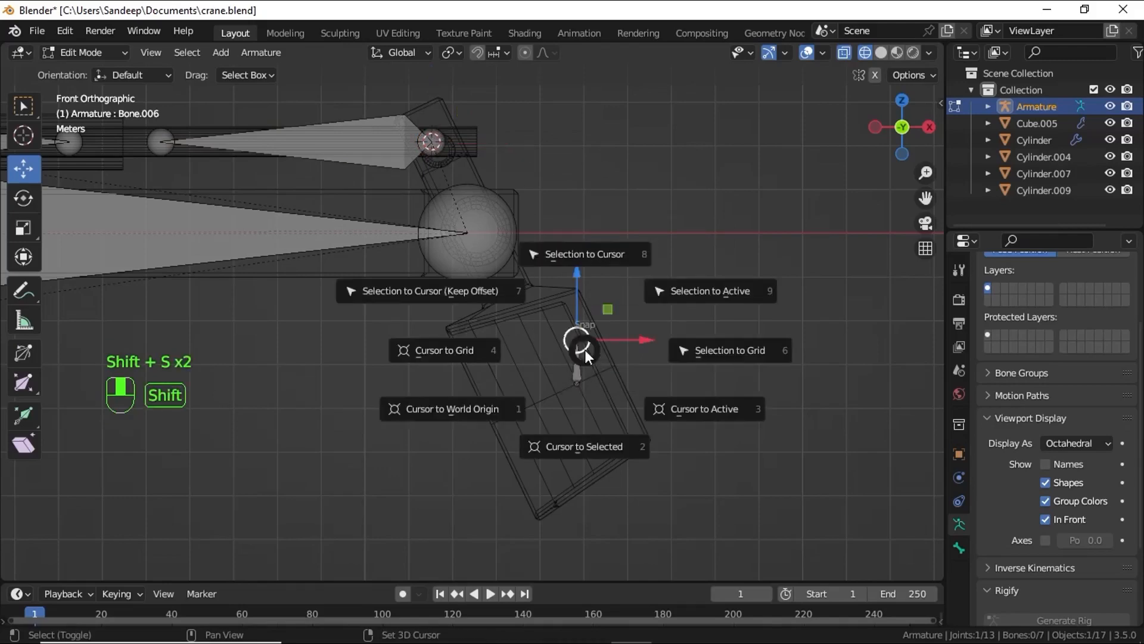
{"action": "left_click", "coordinate": [584, 262]}
{"action": "middle_click_drag", "start_coordinate": [536, 300], "coordinate": [594, 311]}
{"action": "key", "text": "KP_1"}
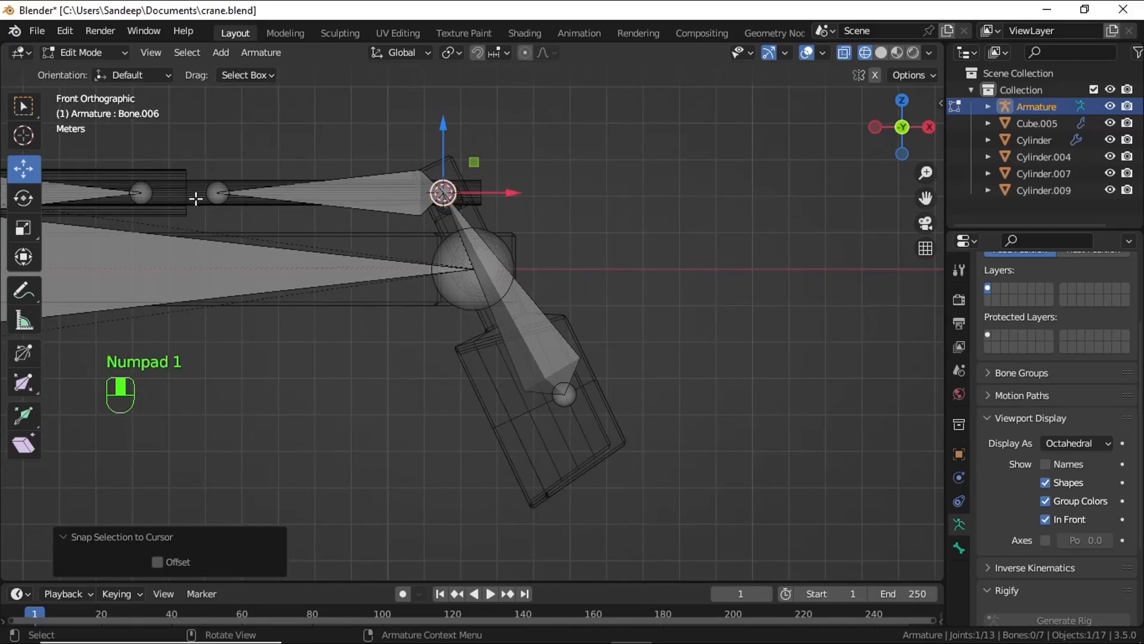
Step: Parent the bucket bone to the large arm bone Bone.001 with Keep Offset
{"action": "left_click", "coordinate": [498, 326]}
{"action": "left_click", "coordinate": [342, 293], "text": "shift"}
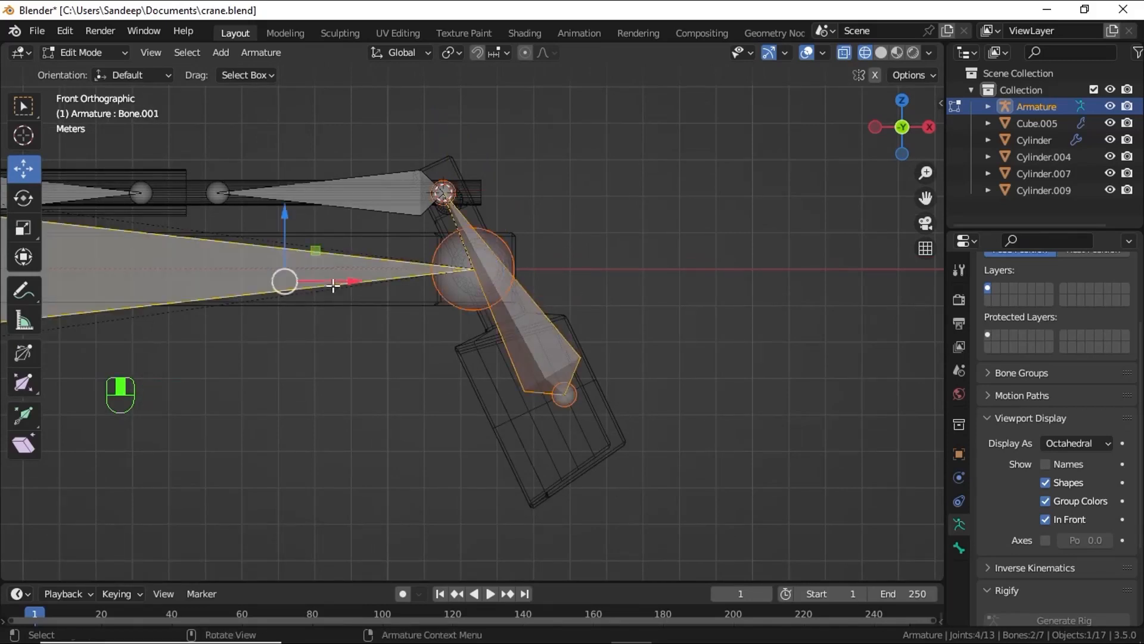
{"action": "key", "text": "ctrl+p"}
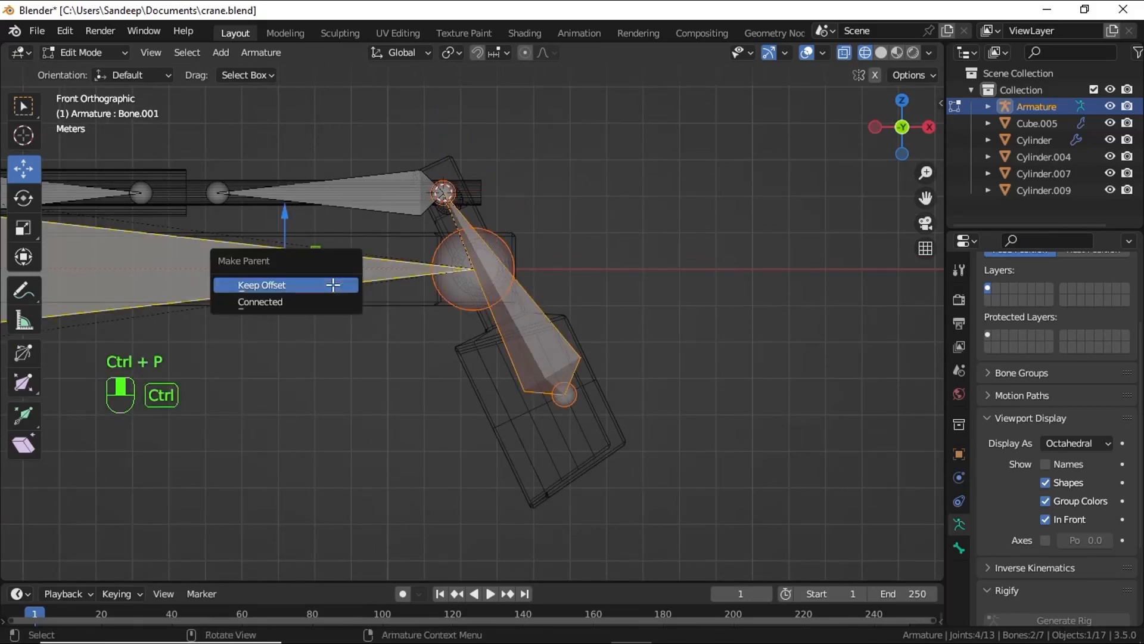
{"action": "left_click", "coordinate": [332, 285]}
Step: In Pose Mode, add a Damped Track constraint to the upper cylinder bone Bone.004, targeting Bone.005 of the Armature
{"action": "left_click", "coordinate": [71, 47]}
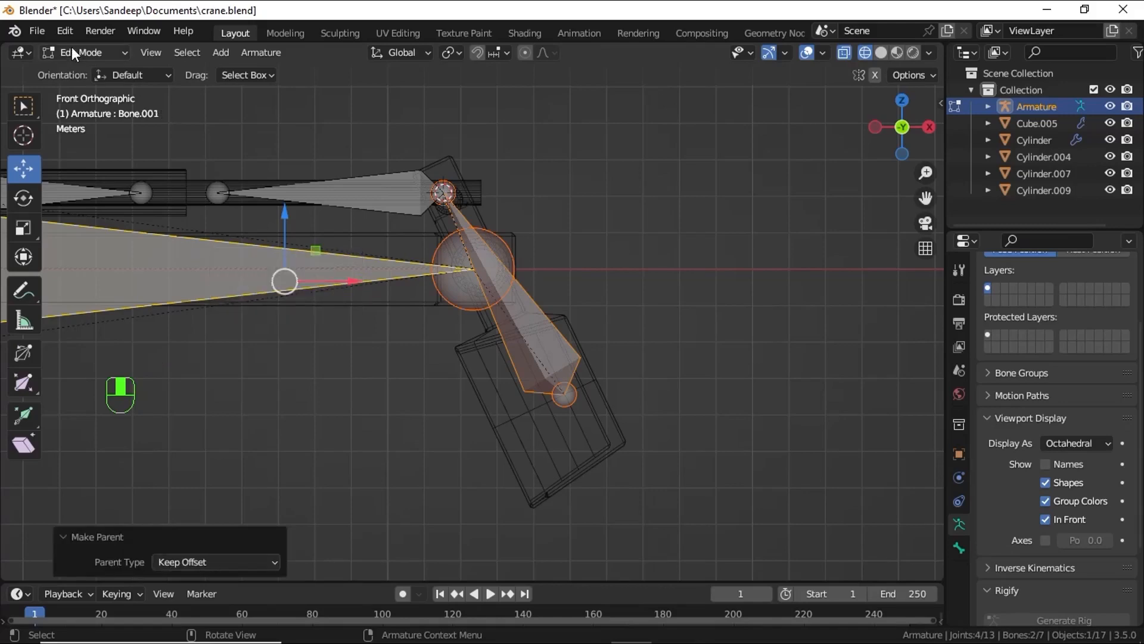
{"action": "left_click", "coordinate": [86, 107]}
{"action": "left_click", "coordinate": [394, 252]}
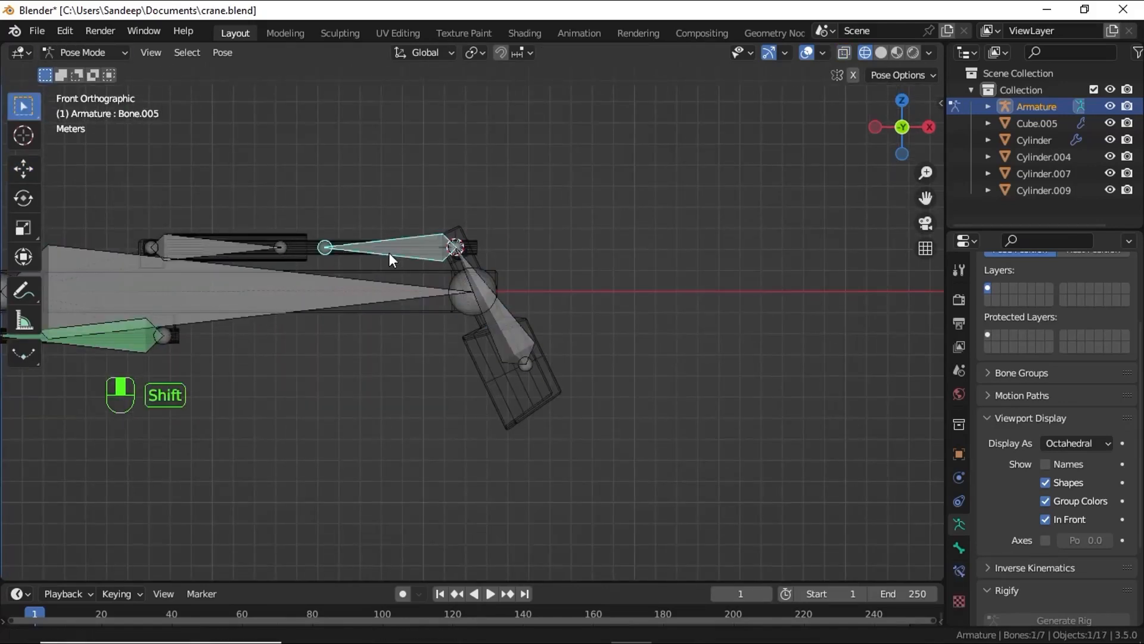
{"action": "middle_click_drag", "start_coordinate": [388, 252], "coordinate": [409, 249], "text": "shift"}
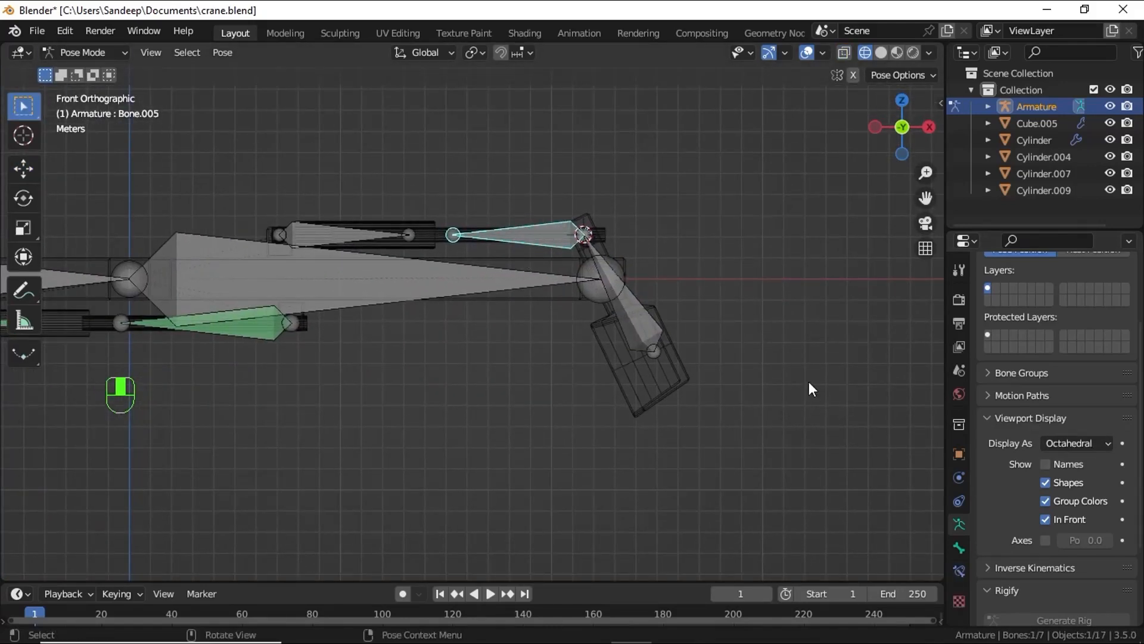
{"action": "left_click", "coordinate": [348, 236]}
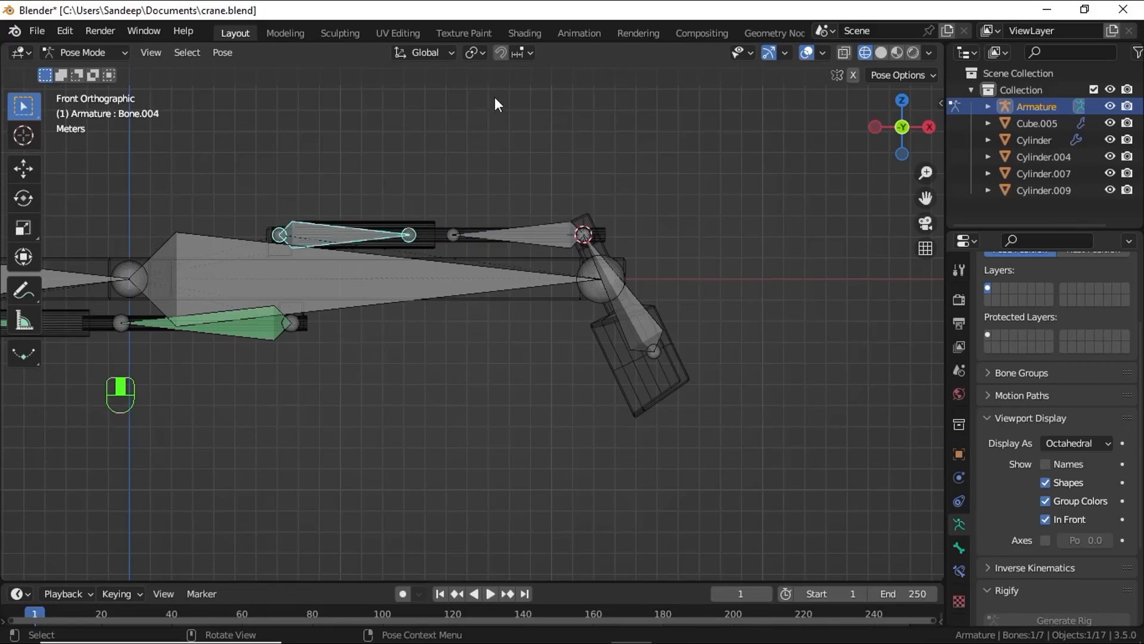
{"action": "left_click", "coordinate": [959, 570]}
{"action": "left_click", "coordinate": [1072, 297]}
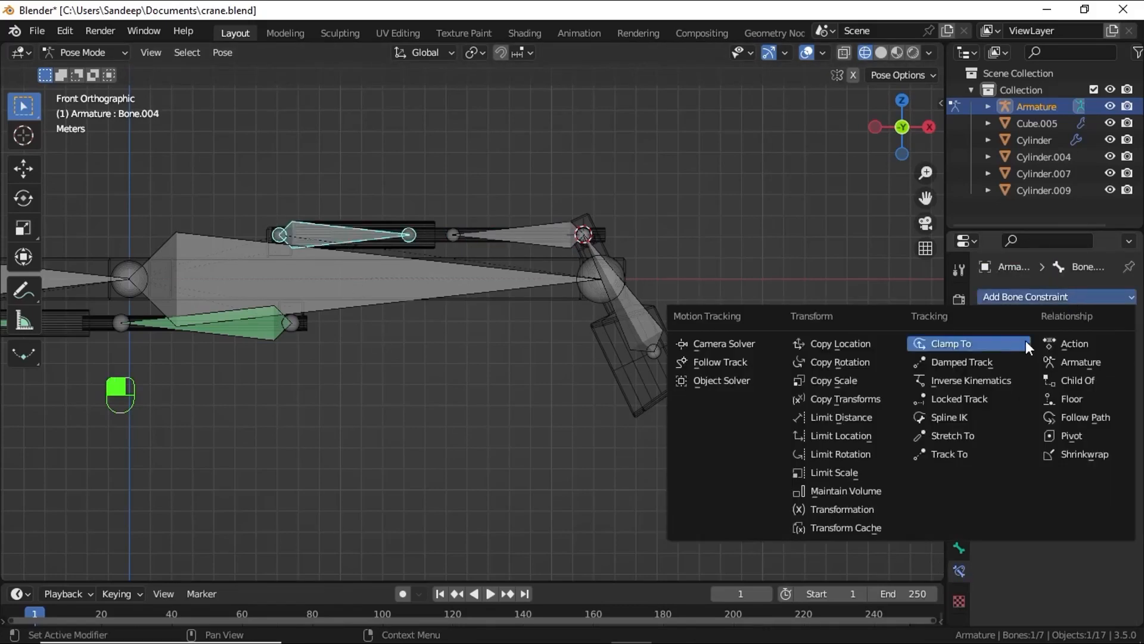
{"action": "left_click", "coordinate": [787, 360]}
{"action": "left_click", "coordinate": [1083, 349]}
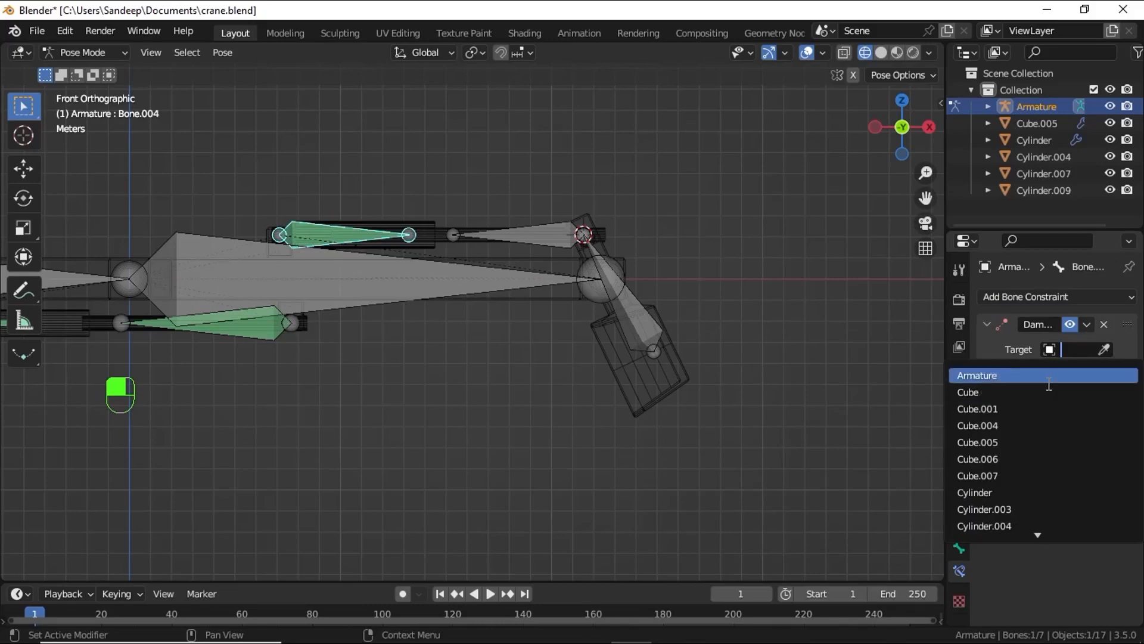
{"action": "left_click", "coordinate": [1072, 374]}
{"action": "left_click", "coordinate": [1079, 370]}
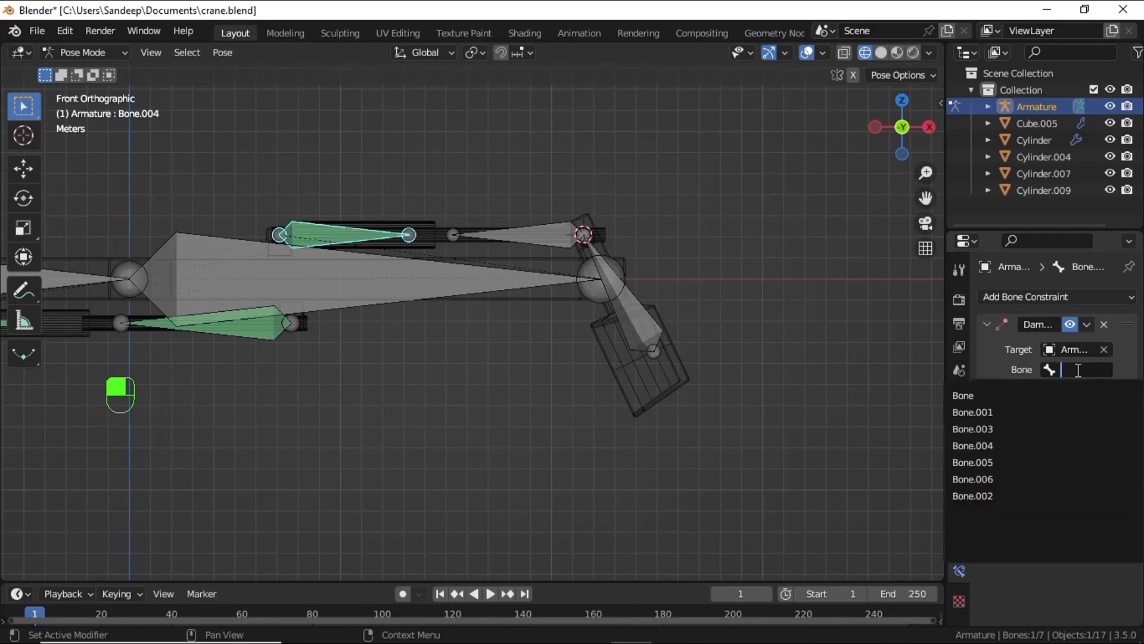
{"action": "left_click", "coordinate": [1013, 462]}
Step: Add a Damped Track constraint to the upper rod bone Bone.005, targeting Bone.004 of the Armature
{"action": "left_click", "coordinate": [558, 247]}
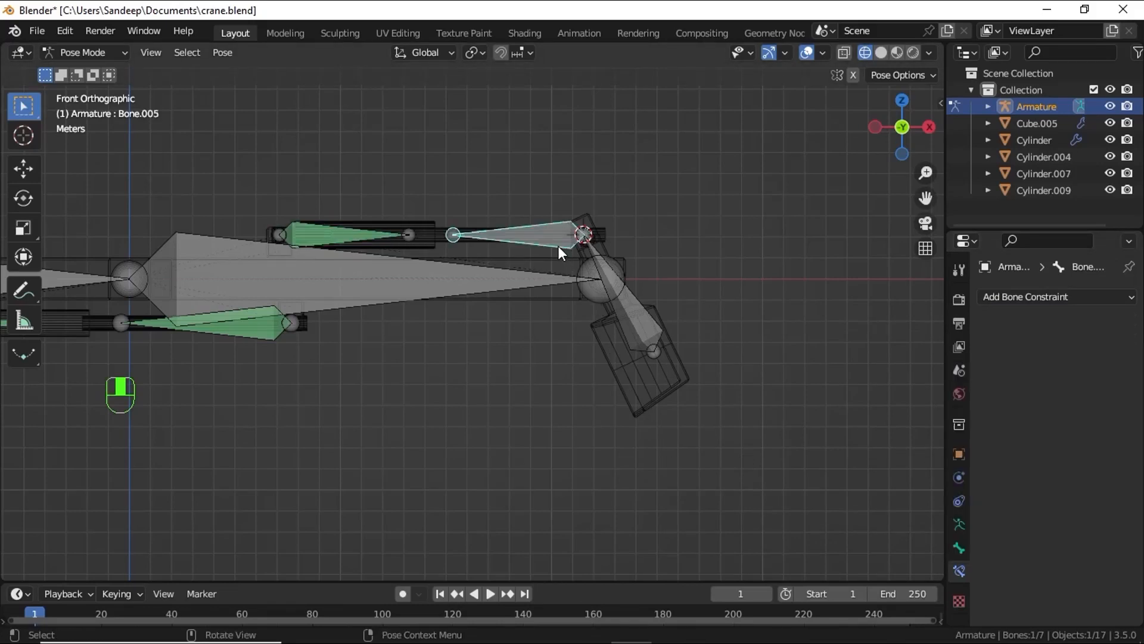
{"action": "left_click", "coordinate": [1061, 298]}
{"action": "left_click", "coordinate": [971, 363]}
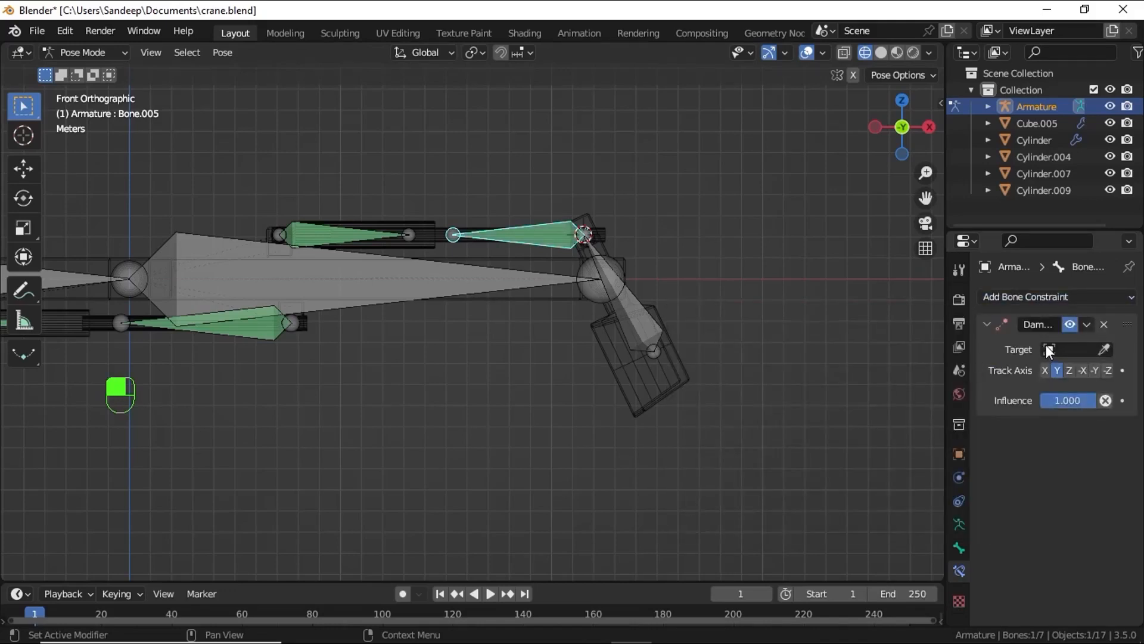
{"action": "left_click", "coordinate": [1067, 350]}
{"action": "left_click", "coordinate": [1057, 376]}
{"action": "left_click", "coordinate": [1074, 370]}
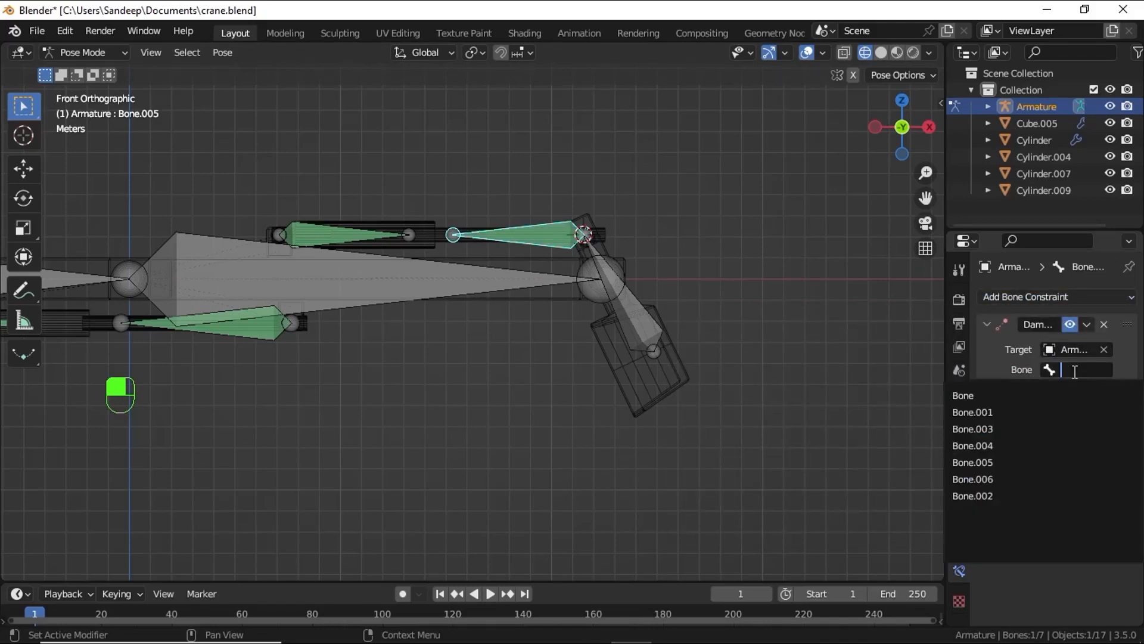
{"action": "left_click", "coordinate": [1036, 444]}
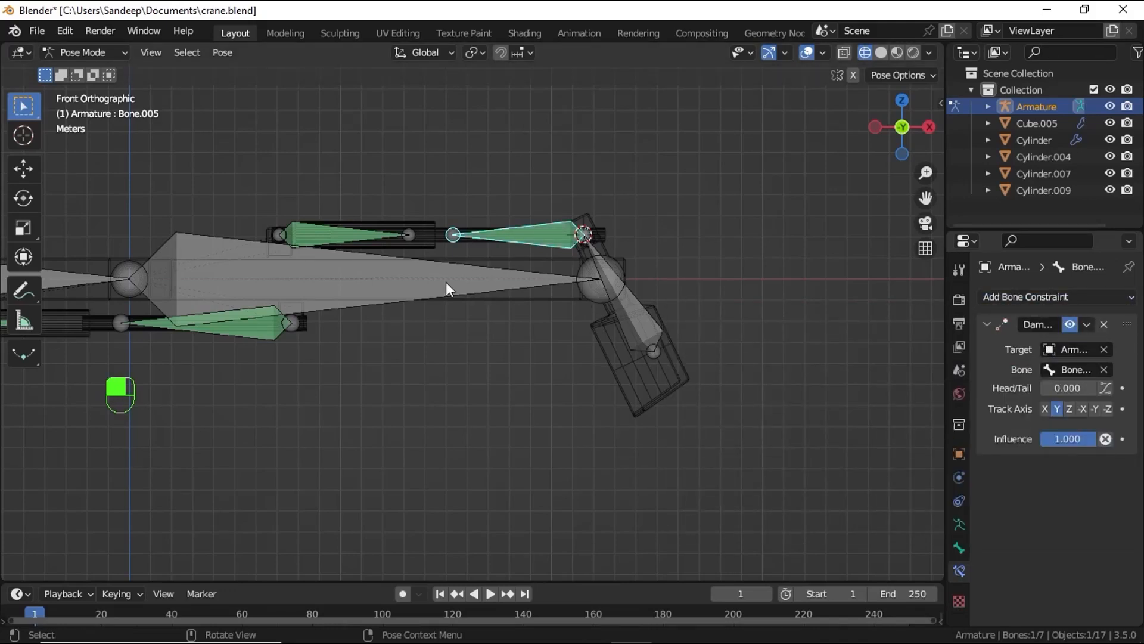
Step: Test the upper cylinder's tracking by temporarily rotating the large arm bone, and check the rod and bucket bones
{"action": "left_click", "coordinate": [344, 292]}
{"action": "key", "text": "r"}
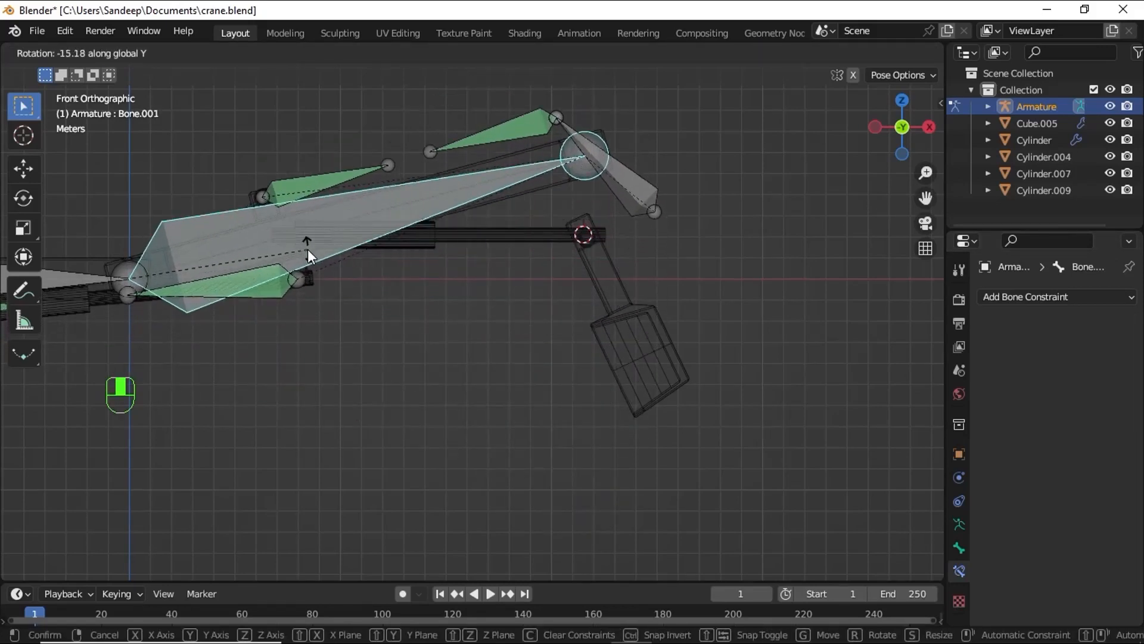
{"action": "left_click", "coordinate": [317, 302]}
{"action": "left_click", "coordinate": [541, 241]}
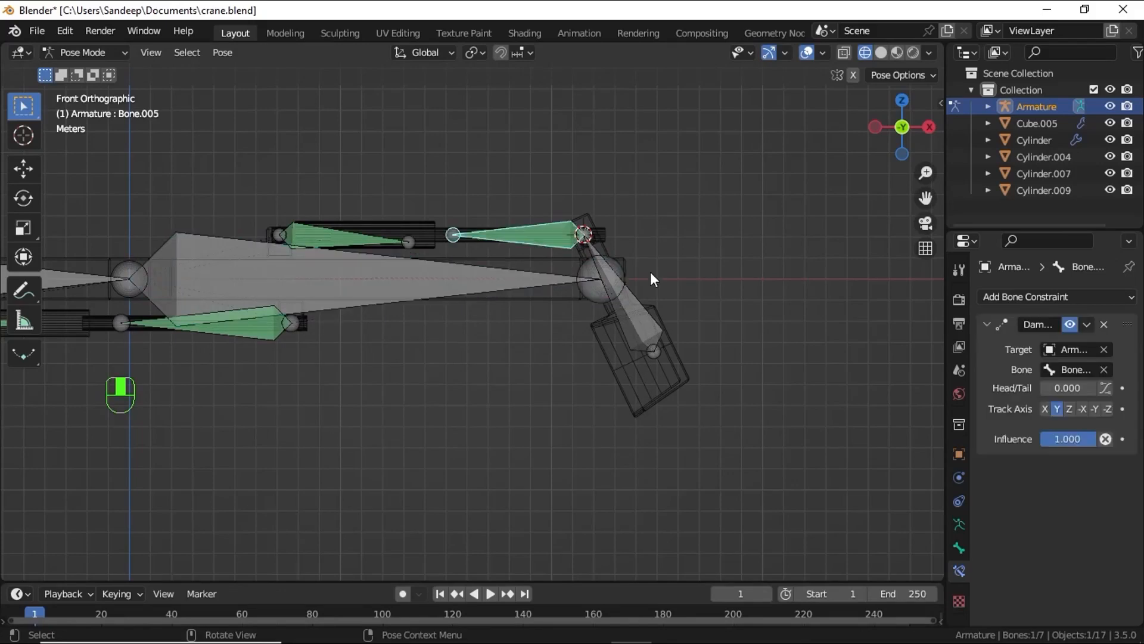
{"action": "left_click", "coordinate": [628, 299]}
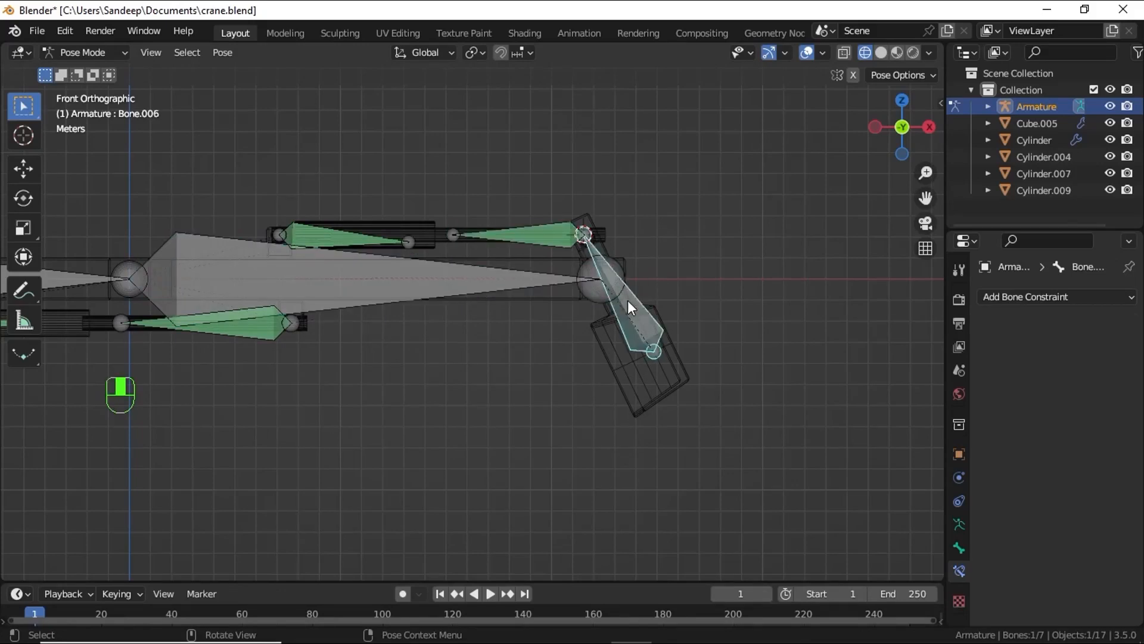
Step: Add a Copy Rotation constraint to the upper rod bone and place it above its Damped Track in the stack
{"action": "left_click", "coordinate": [547, 247]}
{"action": "left_click", "coordinate": [996, 299]}
{"action": "left_click", "coordinate": [834, 362]}
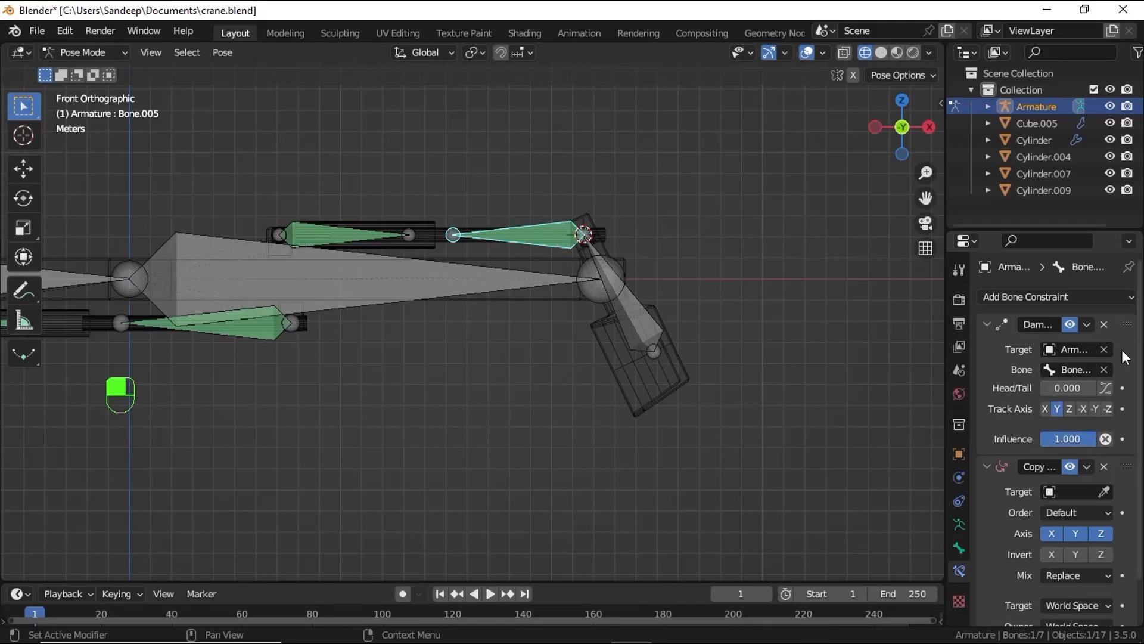
{"action": "scroll", "coordinate": [1103, 455], "scroll_direction": "down", "scroll_amount": 2}
{"action": "scroll", "coordinate": [1106, 370], "scroll_direction": "up", "scroll_amount": 2}
{"action": "left_click_drag", "start_coordinate": [1126, 324], "coordinate": [1125, 516]}
Step: Set the Copy Rotation constraint's target to the Armature and choose one of its bones
{"action": "left_click", "coordinate": [1069, 349]}
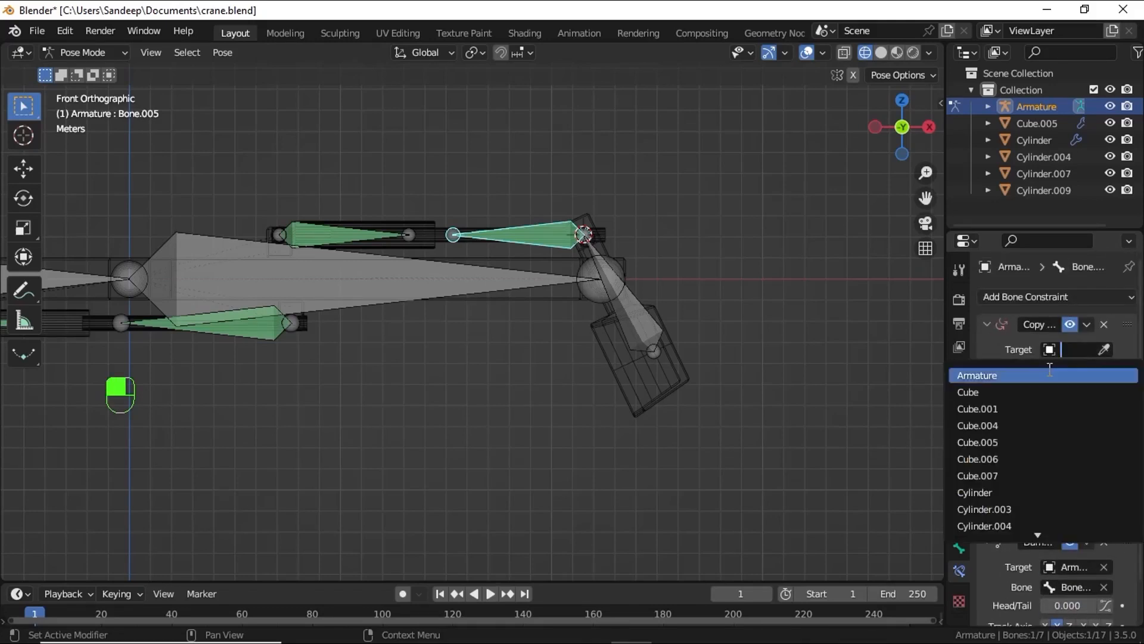
{"action": "left_click", "coordinate": [1045, 371]}
{"action": "left_click", "coordinate": [1069, 369]}
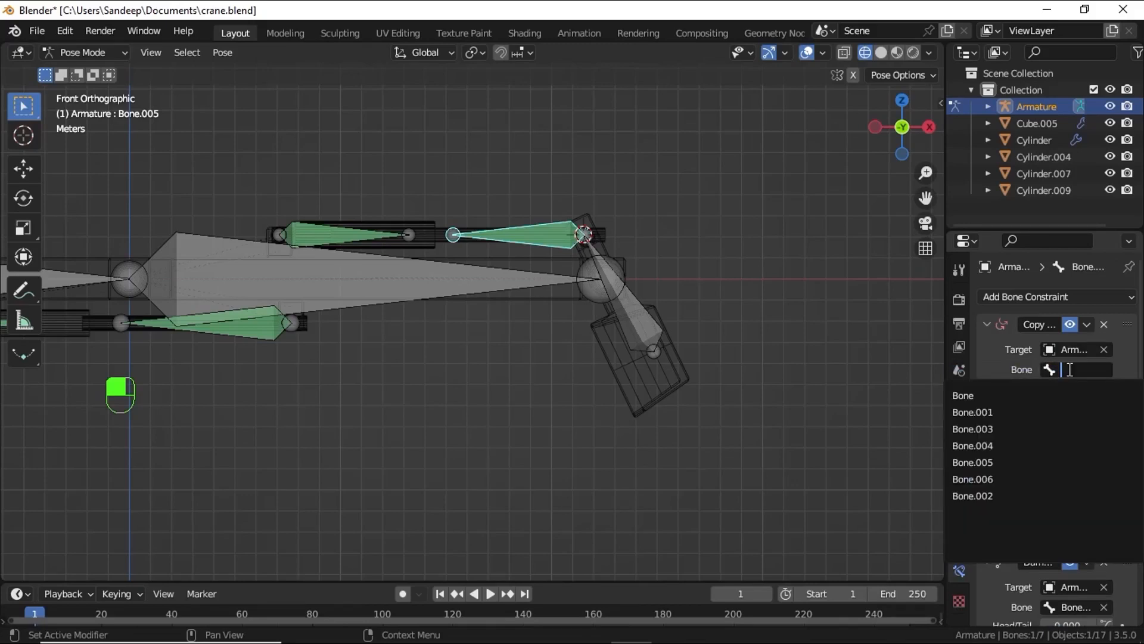
{"action": "left_click", "coordinate": [1031, 464]}
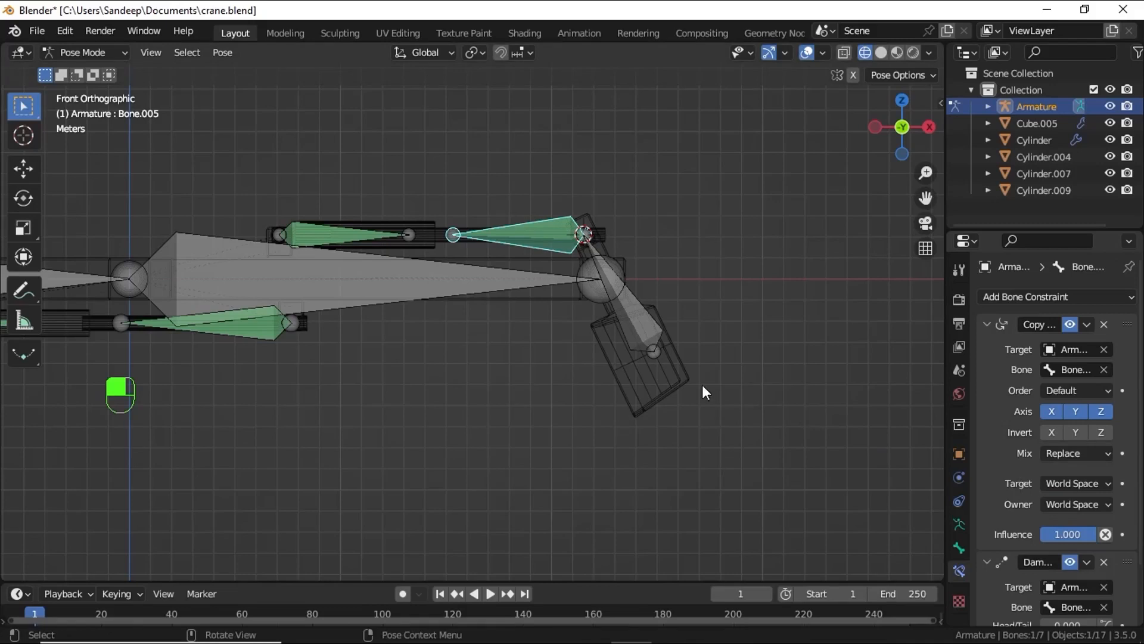
Step: Test-rotate the bucket bone to check how the upper rod bone responds
{"action": "left_click", "coordinate": [640, 306]}
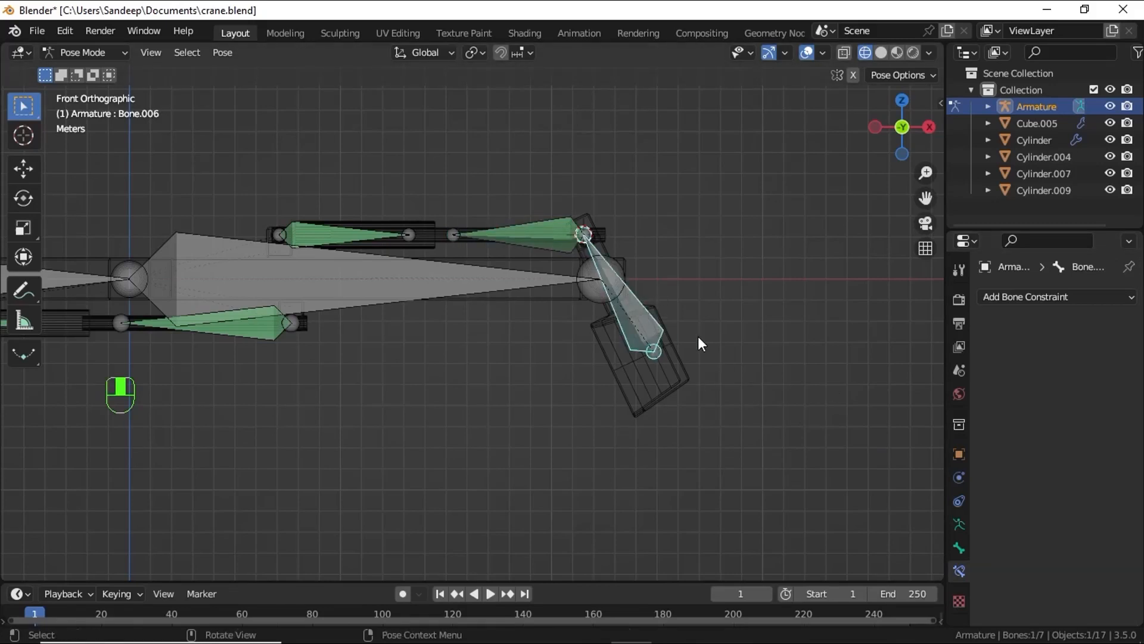
{"action": "key", "text": "r"}
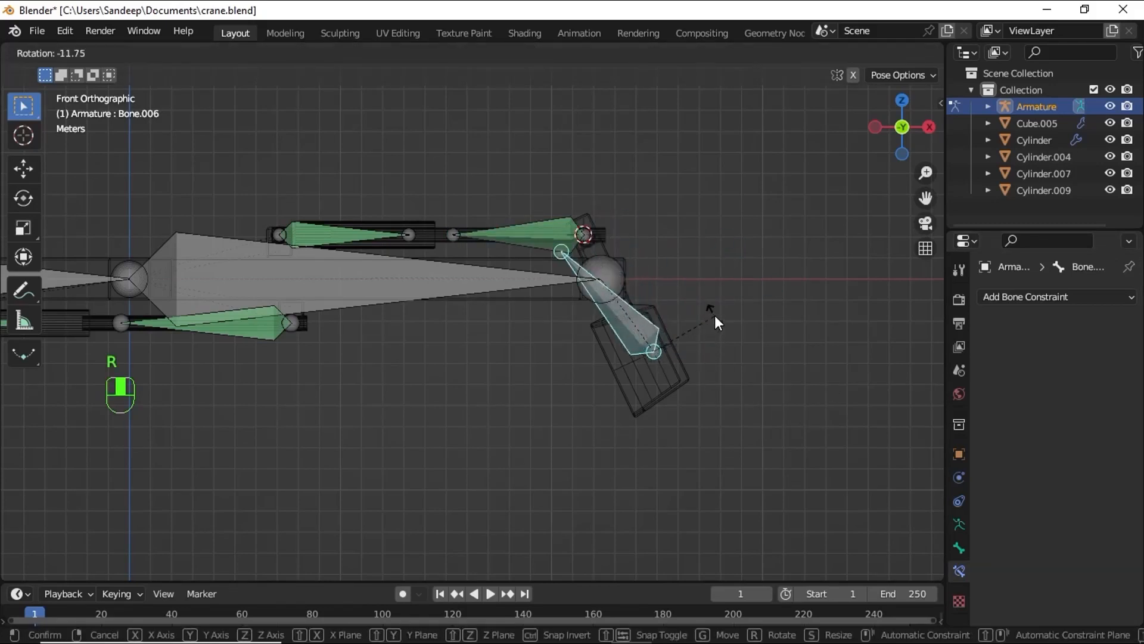
{"action": "left_click", "coordinate": [714, 316]}
Step: Set both the target and owner spaces of the upper rod bone's Copy Rotation constraint to Local Space
{"action": "left_click", "coordinate": [563, 245]}
{"action": "left_click", "coordinate": [1080, 485]}
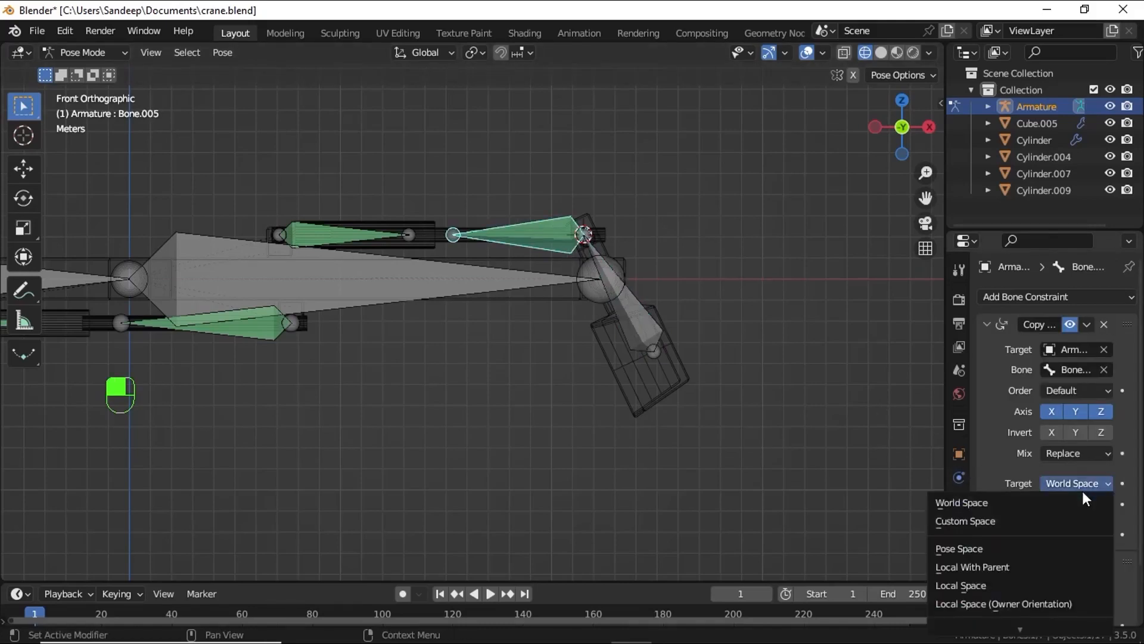
{"action": "left_click", "coordinate": [983, 585]}
{"action": "left_click", "coordinate": [1066, 504]}
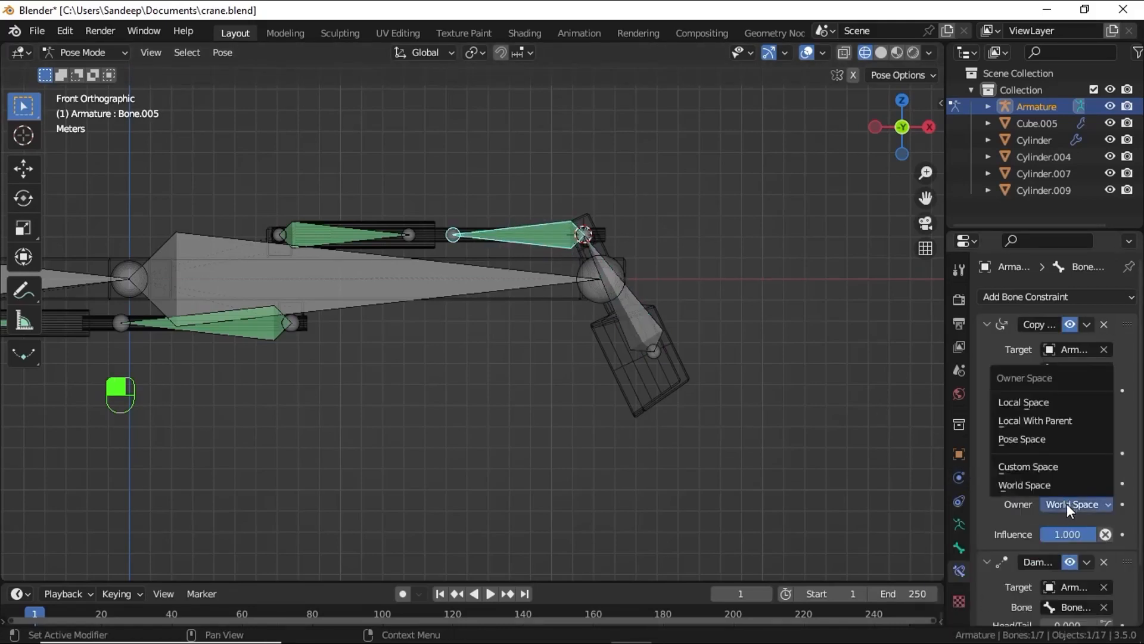
{"action": "left_click", "coordinate": [1050, 404]}
Step: Test-rotate the bucket bone again with the Local Space constraint settings and cancel the rotation
{"action": "left_click", "coordinate": [621, 306]}
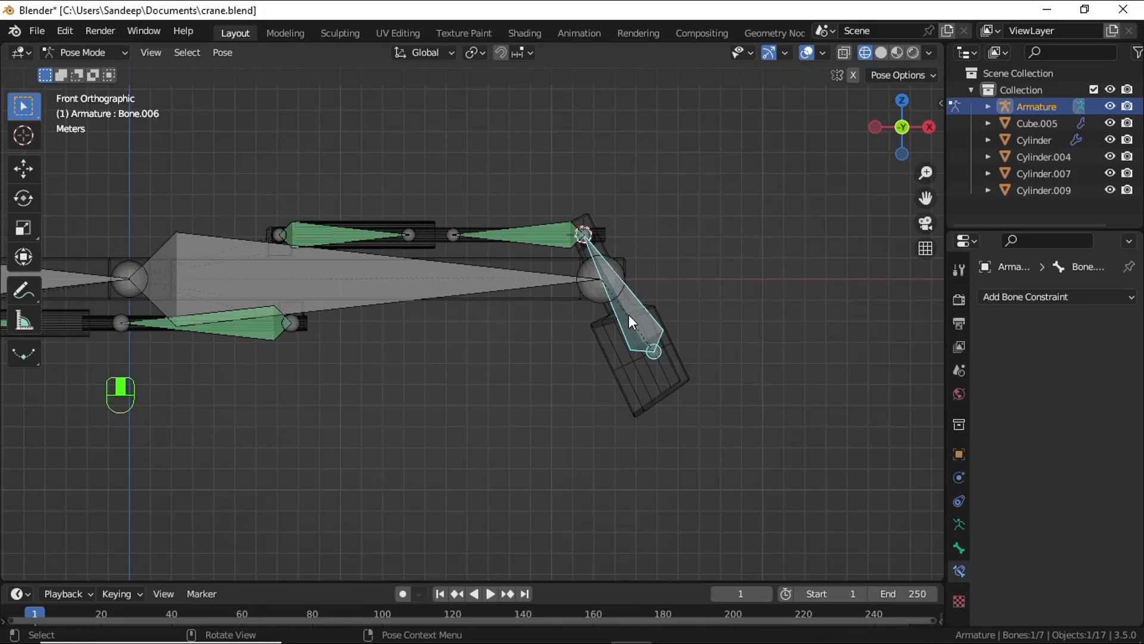
{"action": "key", "text": "r"}
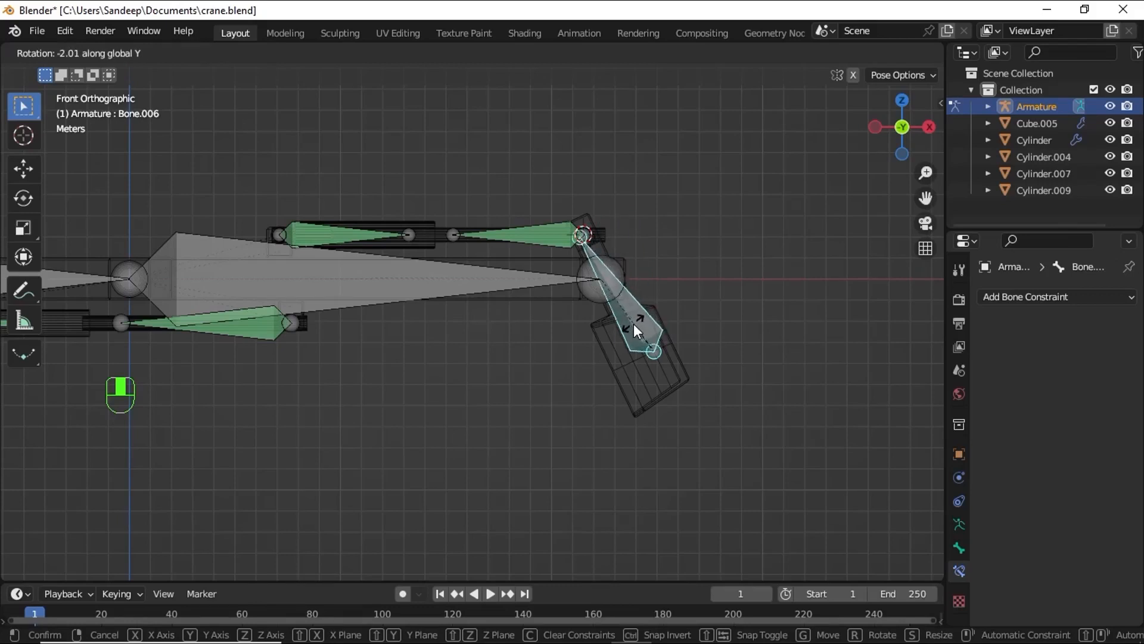
{"action": "right_click", "coordinate": [638, 323]}
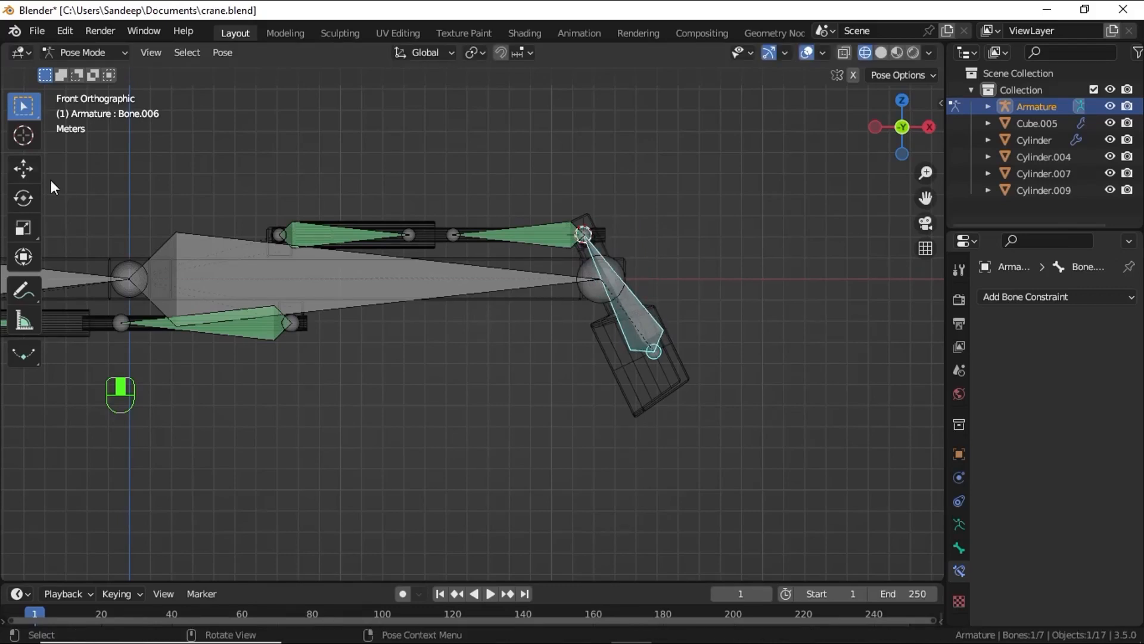
Step: In the armature's Edit Mode, clear the parenting of the upper rod bone and the large arm bone
{"action": "left_click", "coordinate": [89, 53]}
{"action": "left_click", "coordinate": [89, 89]}
{"action": "scroll", "coordinate": [486, 218], "scroll_direction": "up", "scroll_amount": 2}
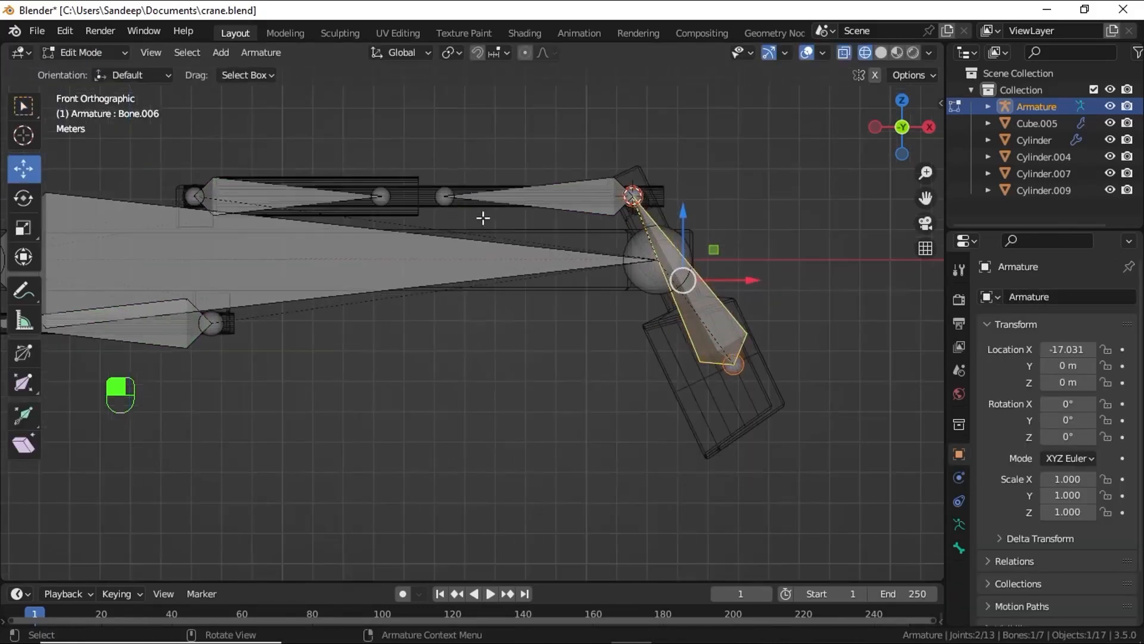
{"action": "left_click", "coordinate": [481, 254], "text": "shift"}
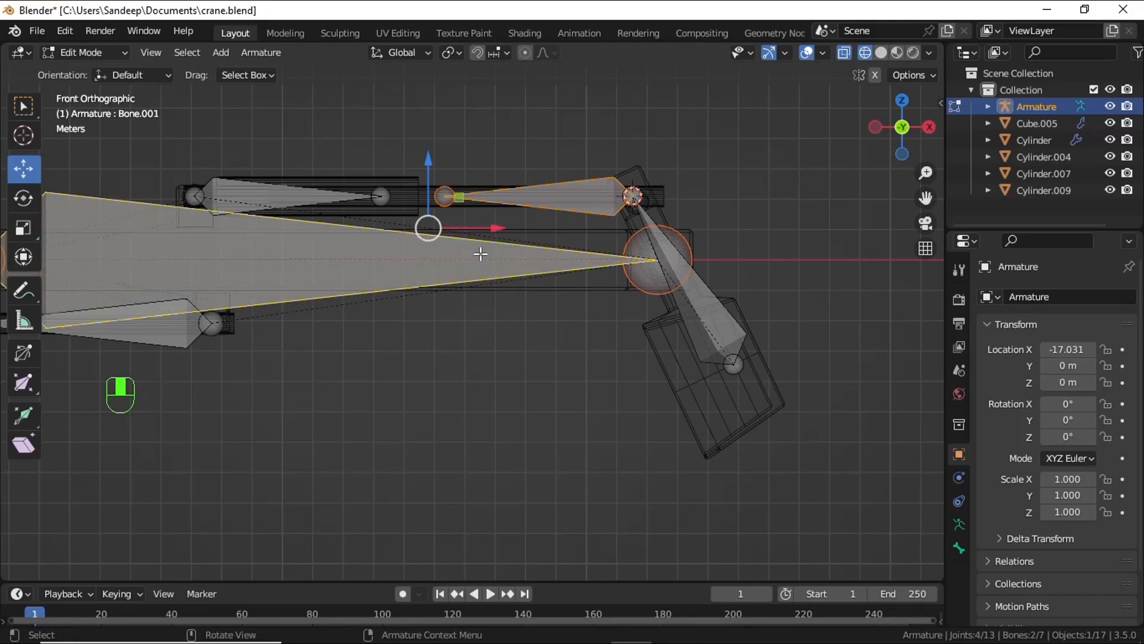
{"action": "key", "text": "alt+p"}
{"action": "left_click", "coordinate": [480, 255]}
Step: Parent the upper rod bone to the bucket bone with Keep Offset
{"action": "left_click", "coordinate": [651, 239]}
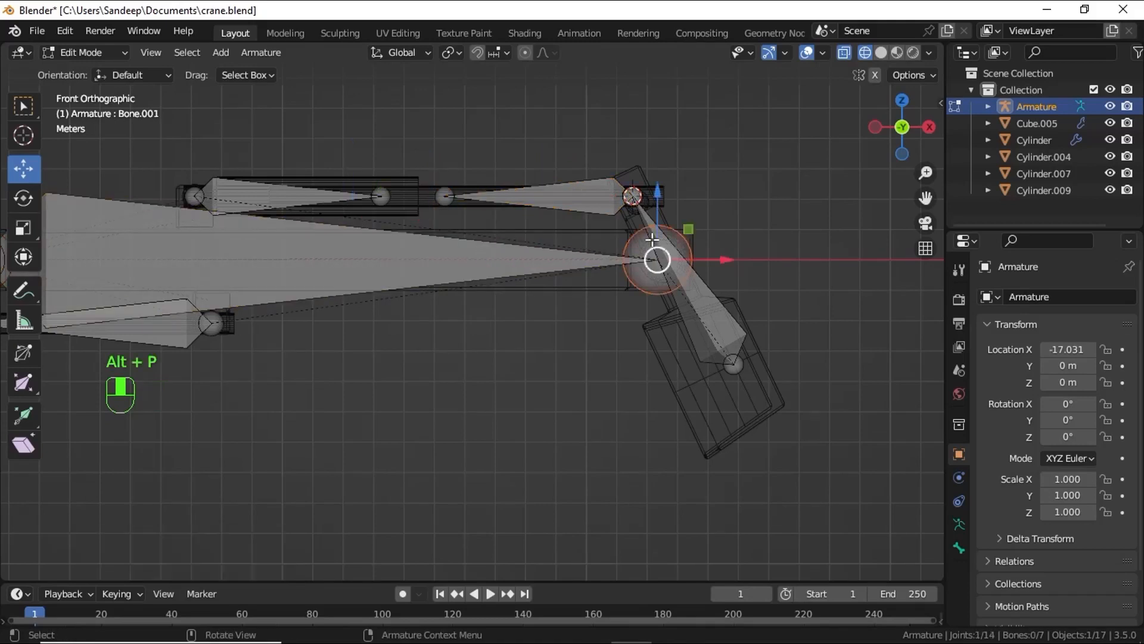
{"action": "left_click", "coordinate": [597, 208], "text": "shift"}
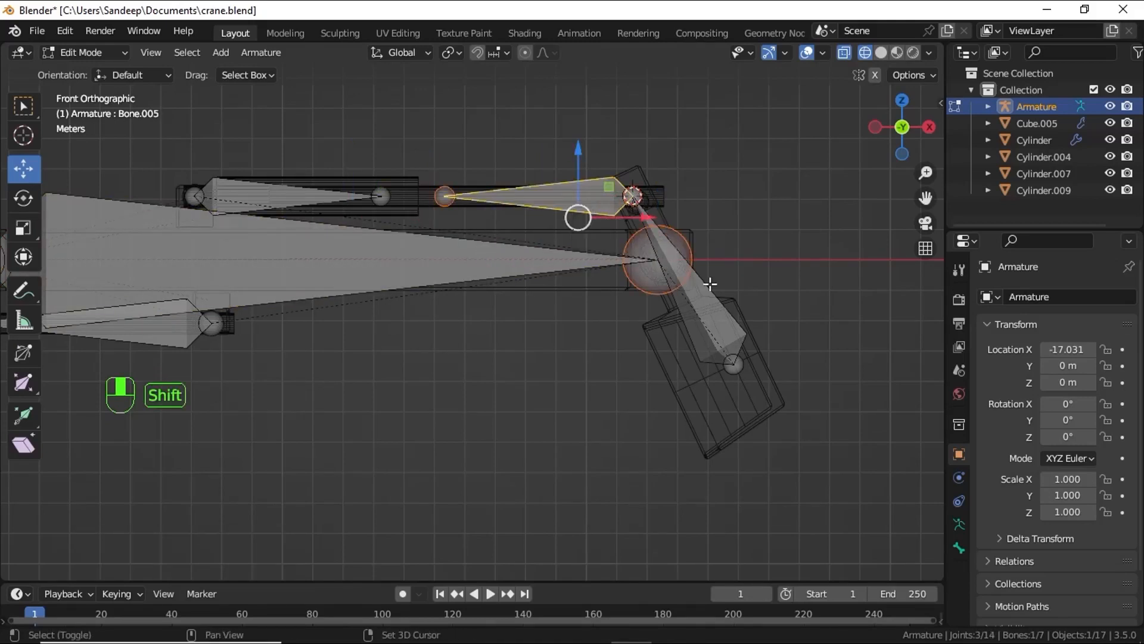
{"action": "left_click", "coordinate": [608, 237]}
{"action": "left_click", "coordinate": [596, 205]}
{"action": "left_click", "coordinate": [694, 302], "text": "shift"}
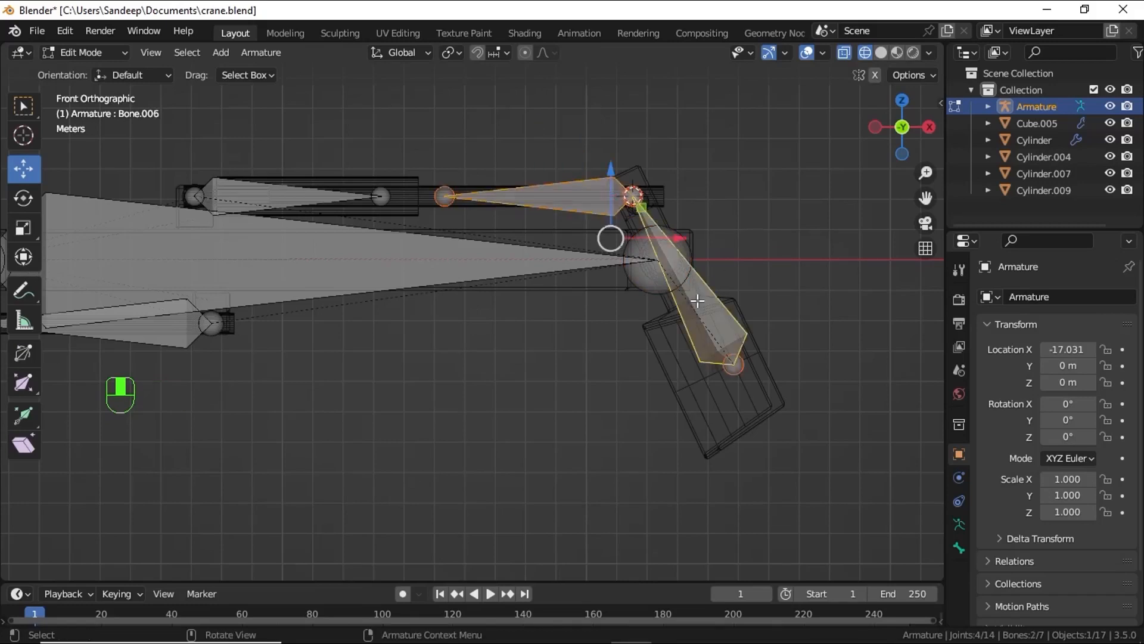
{"action": "key", "text": "ctrl+p"}
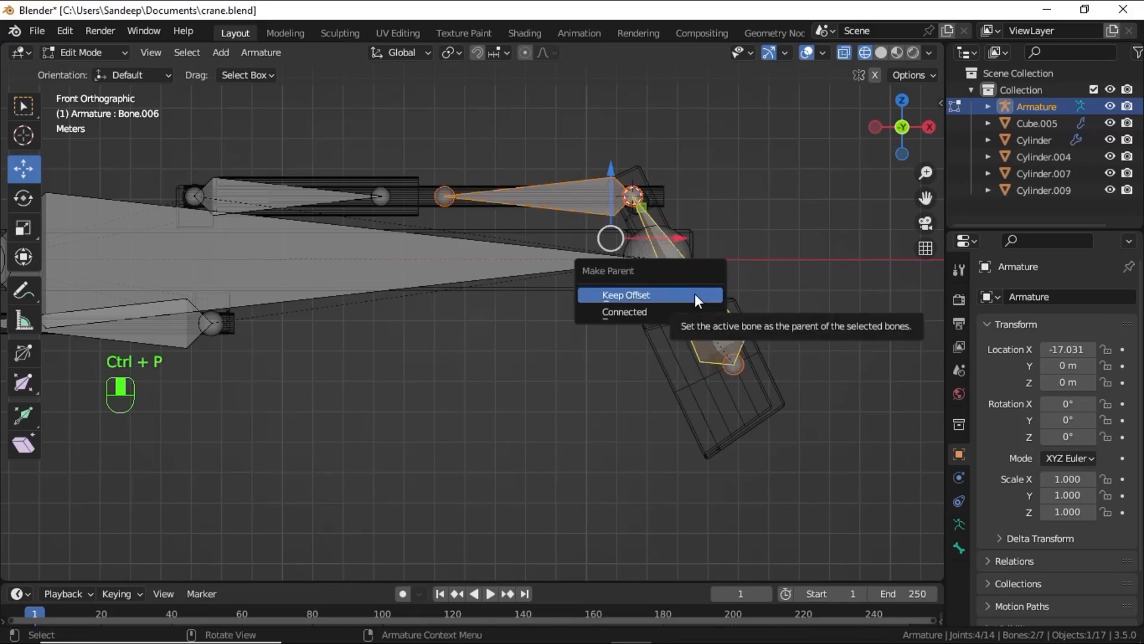
{"action": "left_click", "coordinate": [695, 293]}
Step: In Pose Mode, test-rotate the bucket bone to check how the upper rod and cylinder bones follow
{"action": "left_click", "coordinate": [95, 55]}
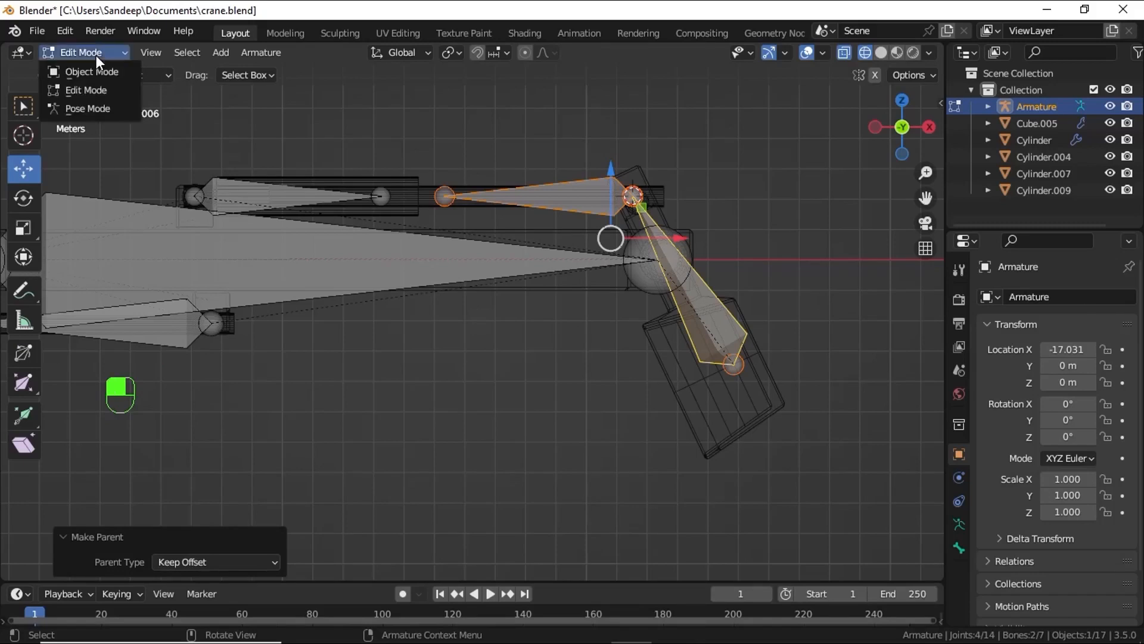
{"action": "left_click", "coordinate": [93, 105]}
{"action": "left_click", "coordinate": [679, 273]}
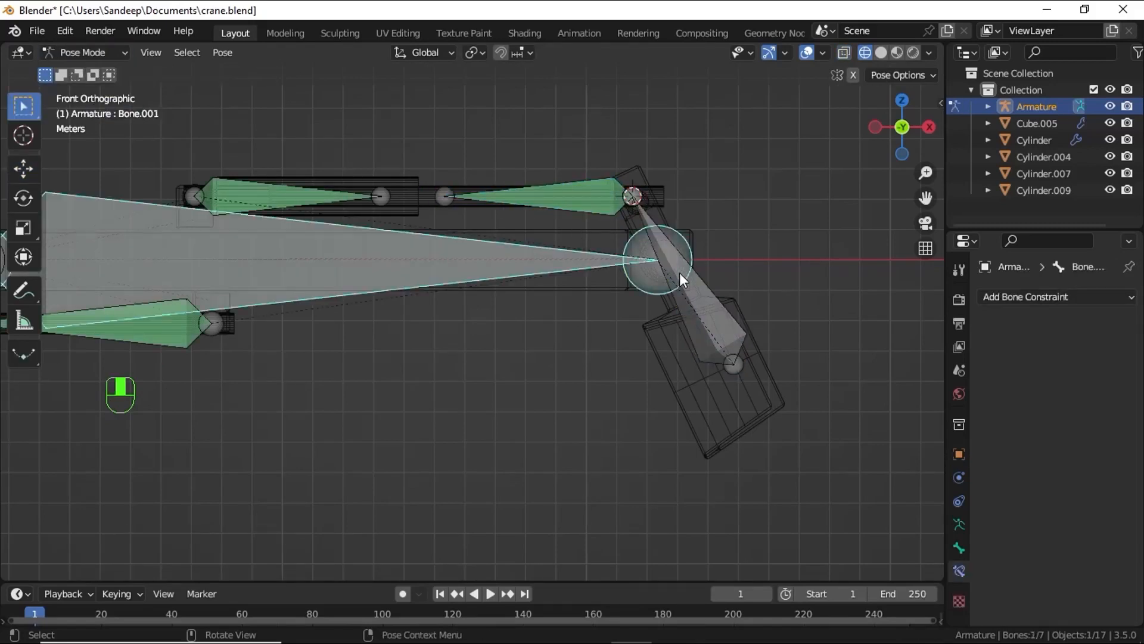
{"action": "left_click", "coordinate": [680, 273]}
{"action": "key", "text": "r"}
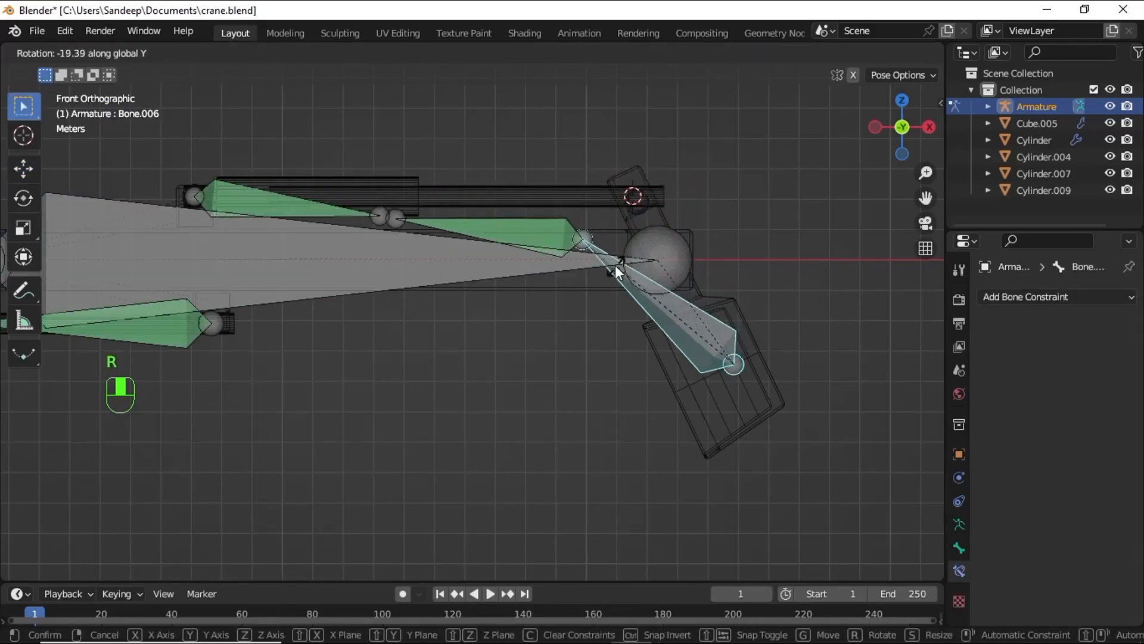
{"action": "left_click", "coordinate": [674, 292]}
Step: In solid shading, parent the upper cylinder mesh Cylinder.007 to the upper cylinder bone using the Bone parent type
{"action": "left_click", "coordinate": [80, 54]}
{"action": "left_click", "coordinate": [84, 69]}
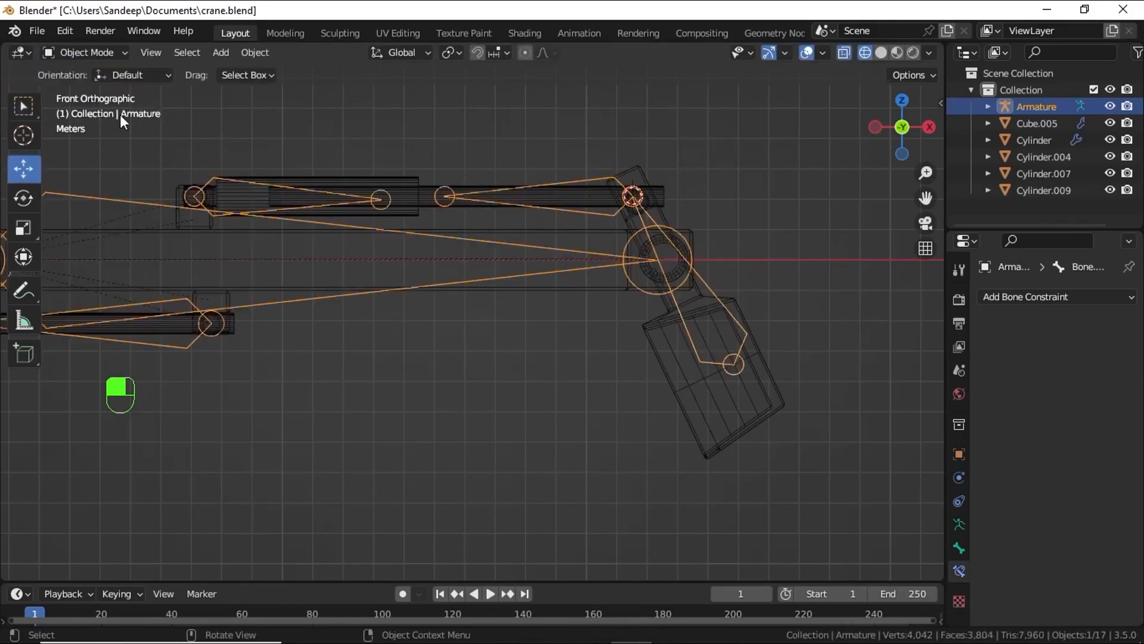
{"action": "key", "text": "shift+z"}
{"action": "left_click", "coordinate": [379, 187]}
{"action": "left_click", "coordinate": [326, 192], "text": "shift"}
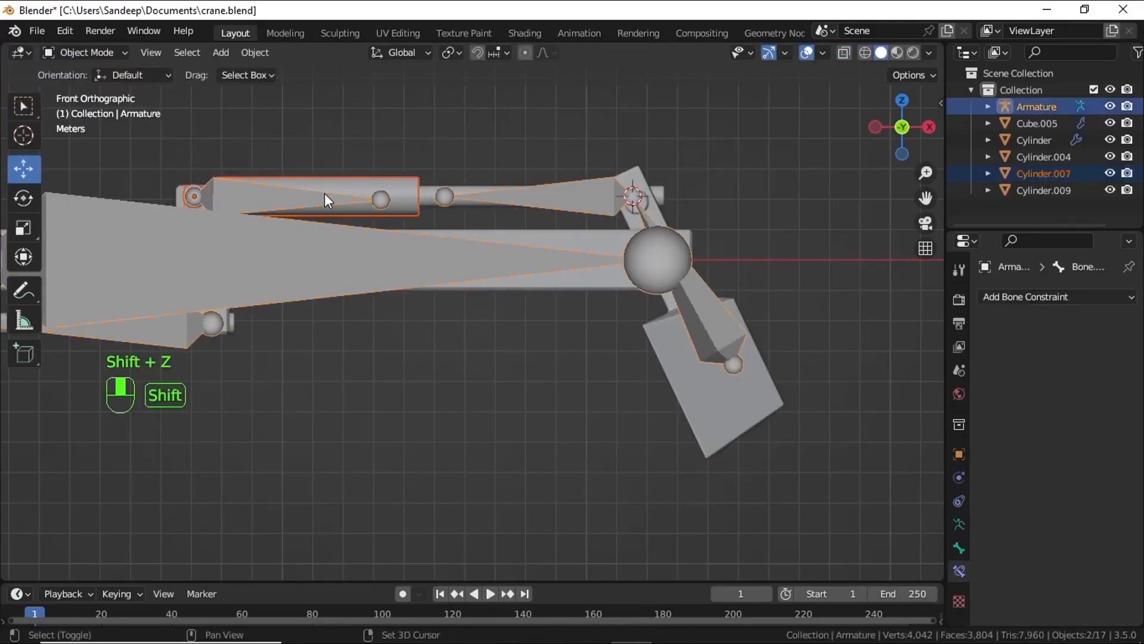
{"action": "left_click", "coordinate": [112, 55]}
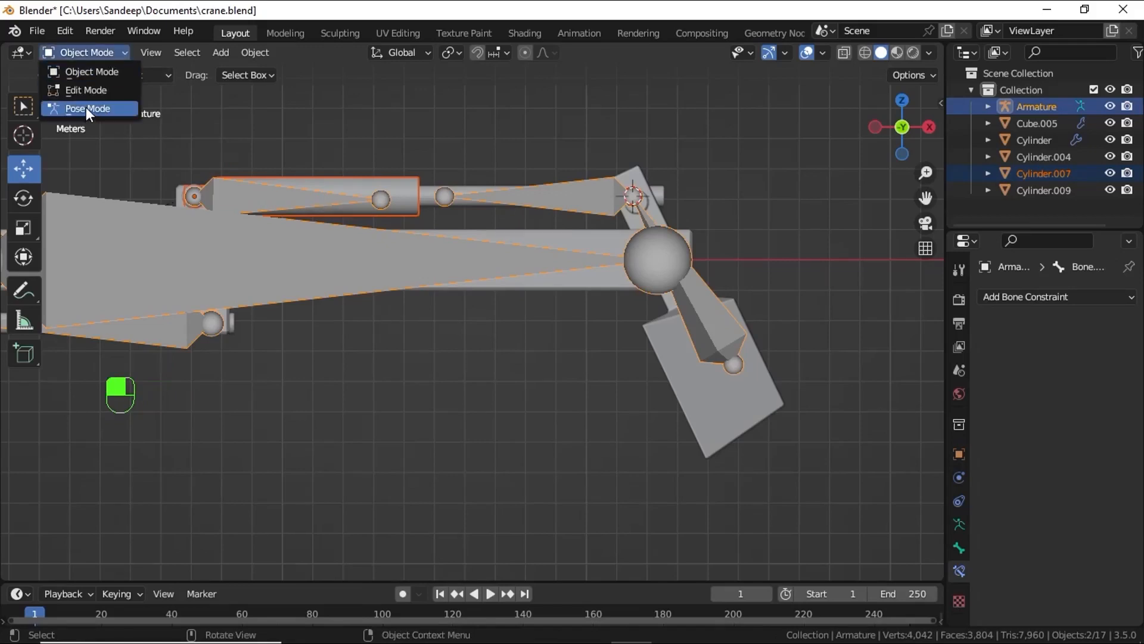
{"action": "left_click", "coordinate": [86, 106]}
{"action": "left_click", "coordinate": [260, 195]}
{"action": "key", "text": "ctrl+p"}
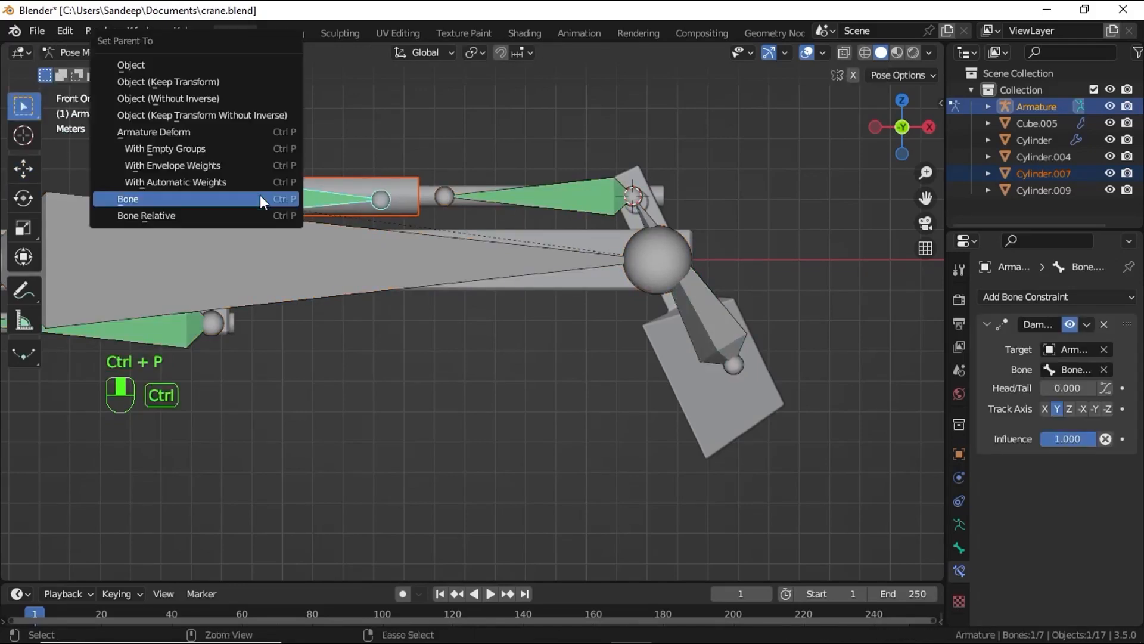
{"action": "left_click", "coordinate": [260, 195]}
Step: Parent the upper rod mesh Cylinder.009 to the upper rod bone using the Bone parent type
{"action": "left_click", "coordinate": [77, 51]}
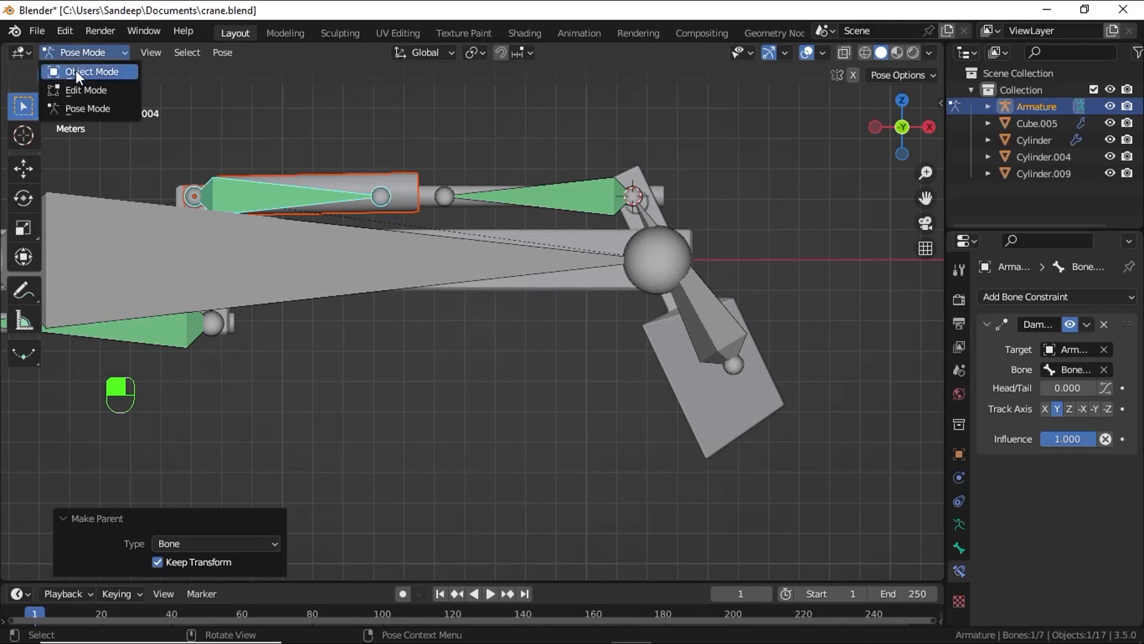
{"action": "left_click", "coordinate": [76, 71]}
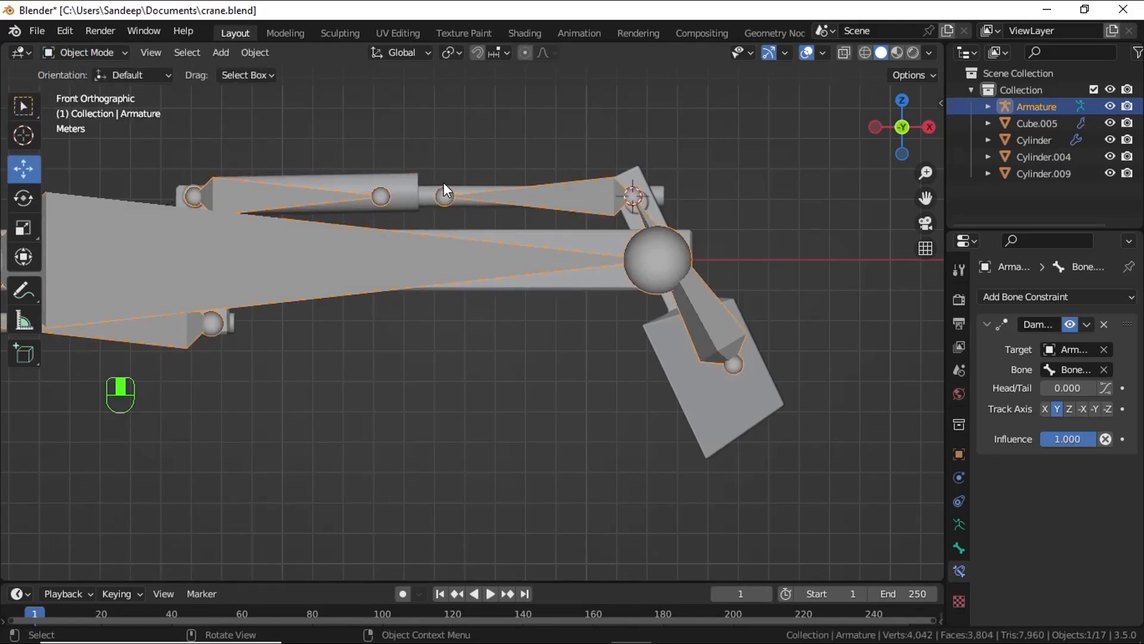
{"action": "scroll", "coordinate": [443, 183], "scroll_direction": "up", "scroll_amount": 2}
{"action": "left_click", "coordinate": [500, 132], "text": "shift"}
{"action": "left_click", "coordinate": [541, 131], "text": "shift"}
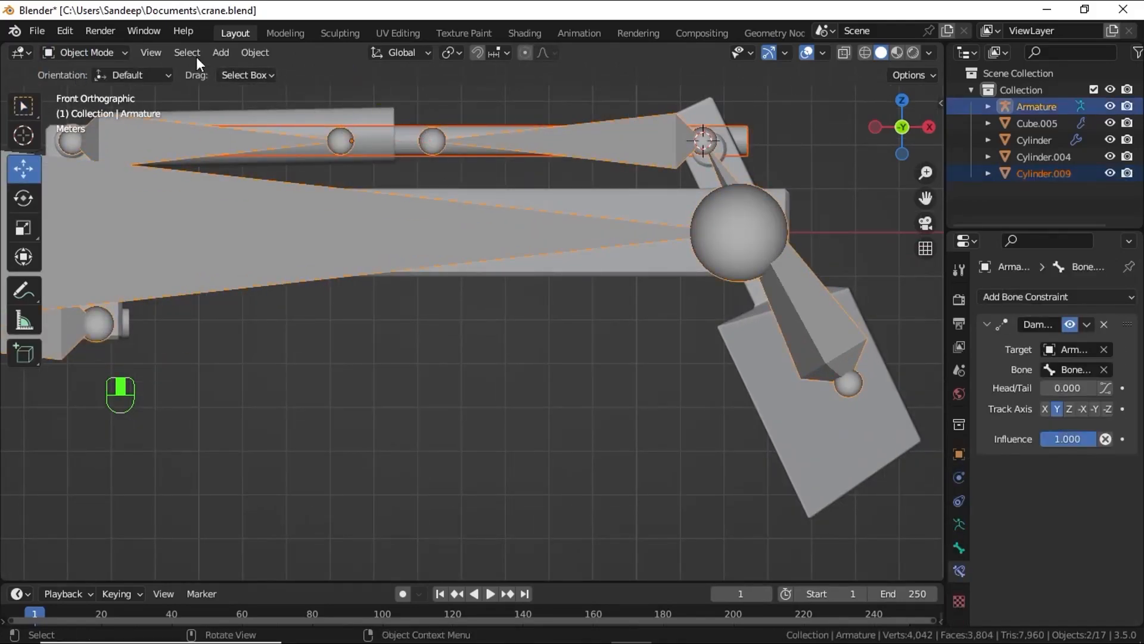
{"action": "left_click", "coordinate": [109, 54]}
{"action": "left_click", "coordinate": [87, 101]}
{"action": "left_click", "coordinate": [498, 134]}
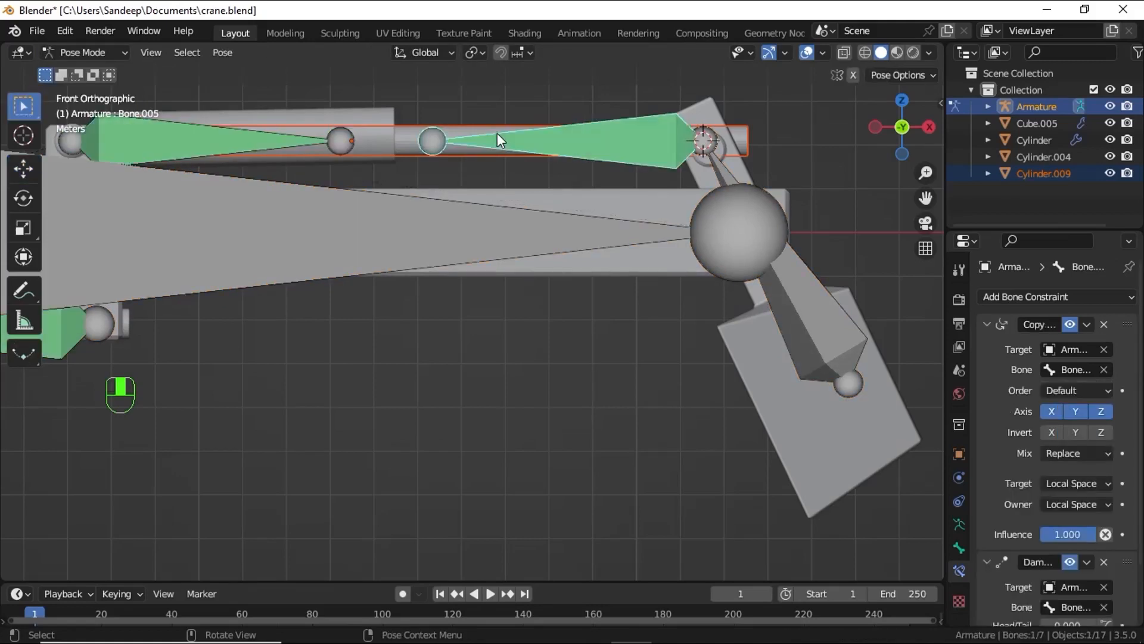
{"action": "key", "text": "ctrl+p"}
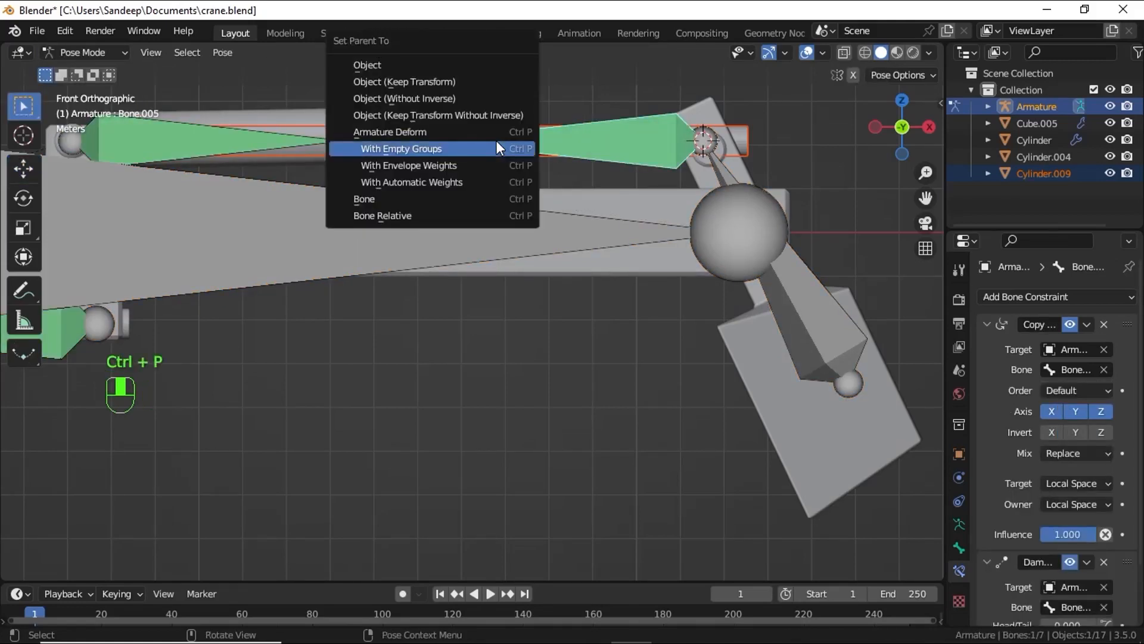
{"action": "left_click", "coordinate": [419, 201]}
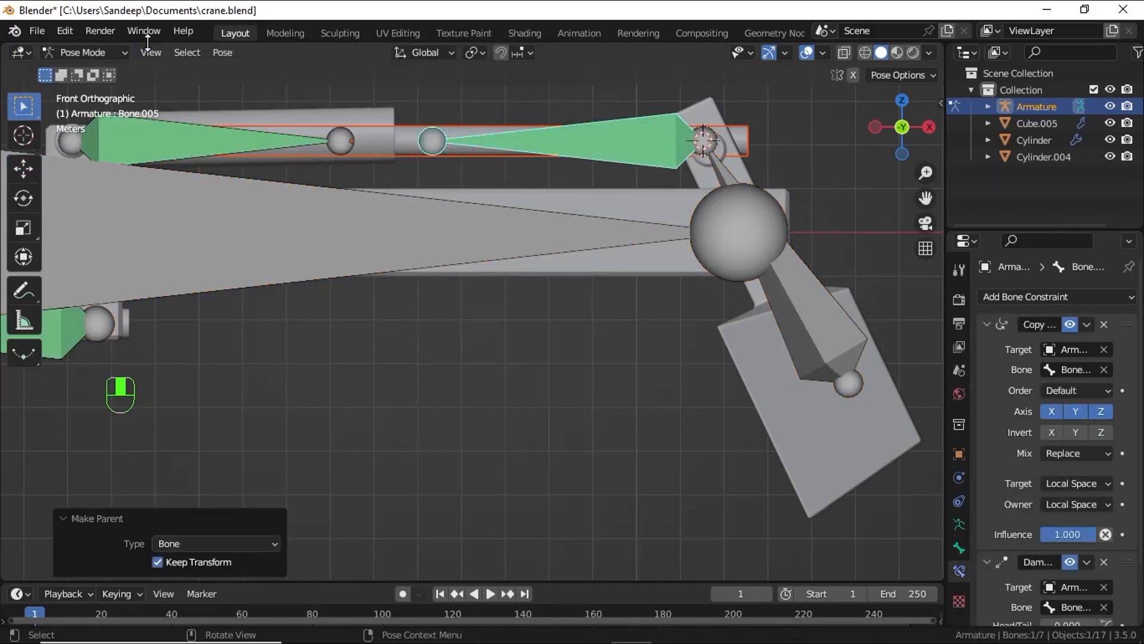
Step: Parent the bucket mesh Cube.005 to the bucket bone using the Bone parent type
{"action": "left_click", "coordinate": [83, 53]}
{"action": "left_click", "coordinate": [103, 68]}
{"action": "left_click", "coordinate": [746, 358]}
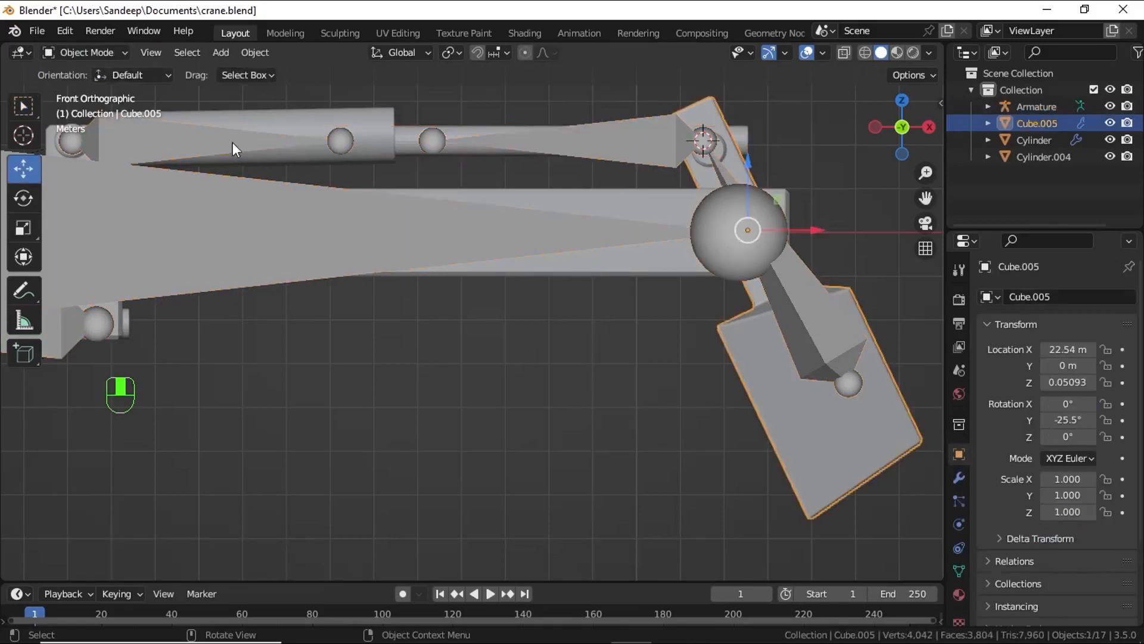
{"action": "left_click", "coordinate": [598, 176], "text": "shift"}
{"action": "left_click", "coordinate": [83, 52]}
{"action": "left_click", "coordinate": [77, 106]}
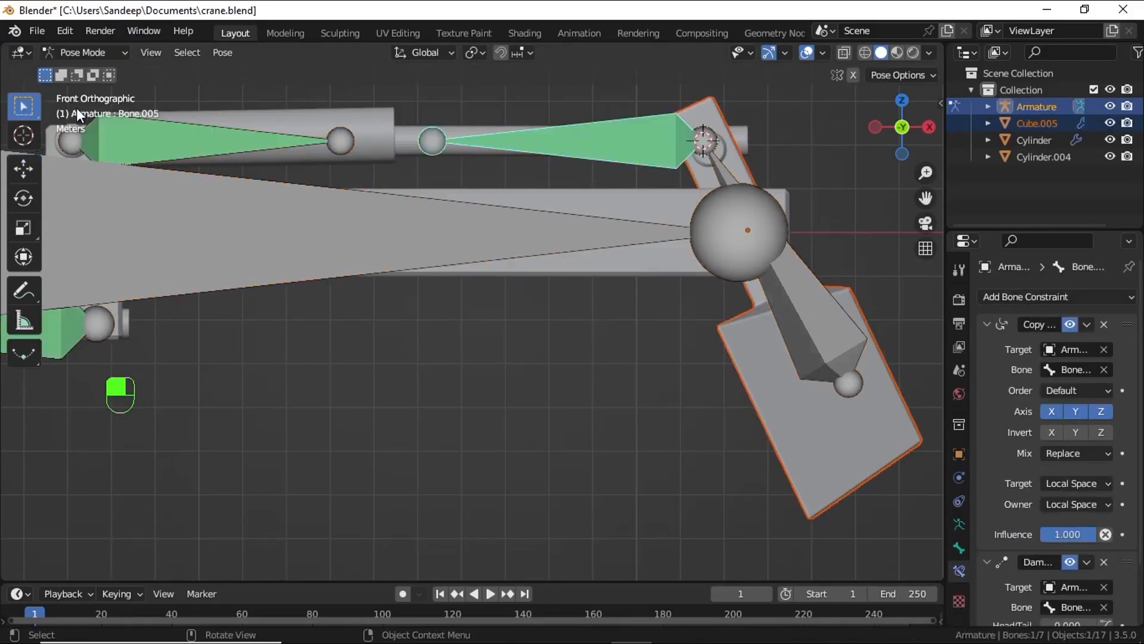
{"action": "left_click", "coordinate": [806, 276], "text": "shift"}
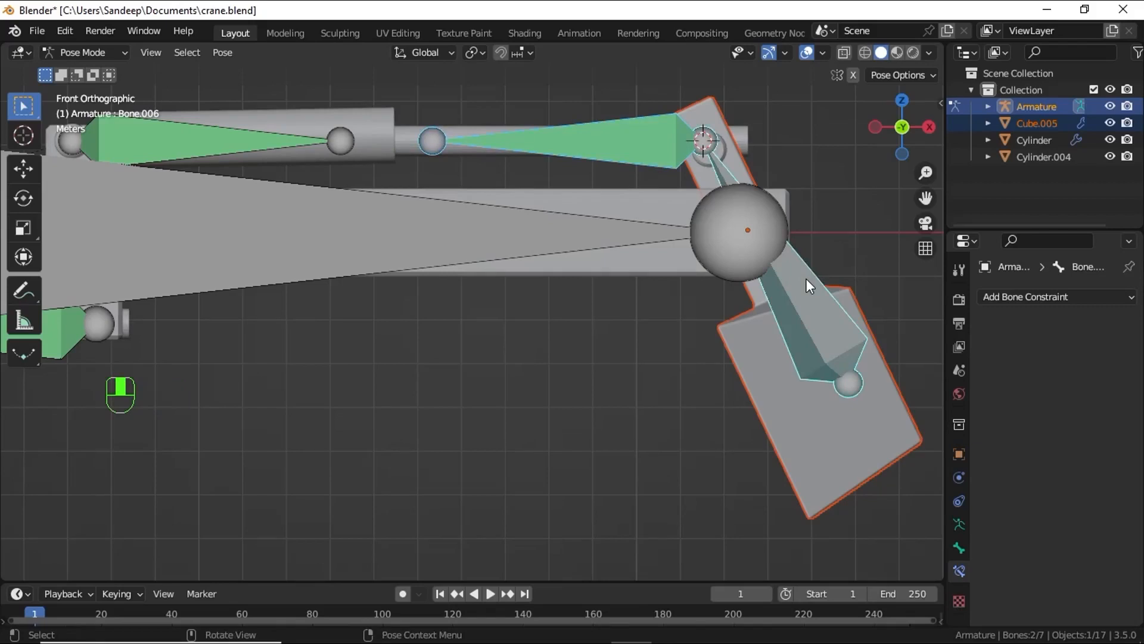
{"action": "key", "text": "ctrl+p"}
{"action": "left_click", "coordinate": [807, 279]}
Step: Try rotating the base arm bone at the far end of the arm from the bucket
{"action": "scroll", "coordinate": [426, 269], "scroll_direction": "down", "scroll_amount": 5}
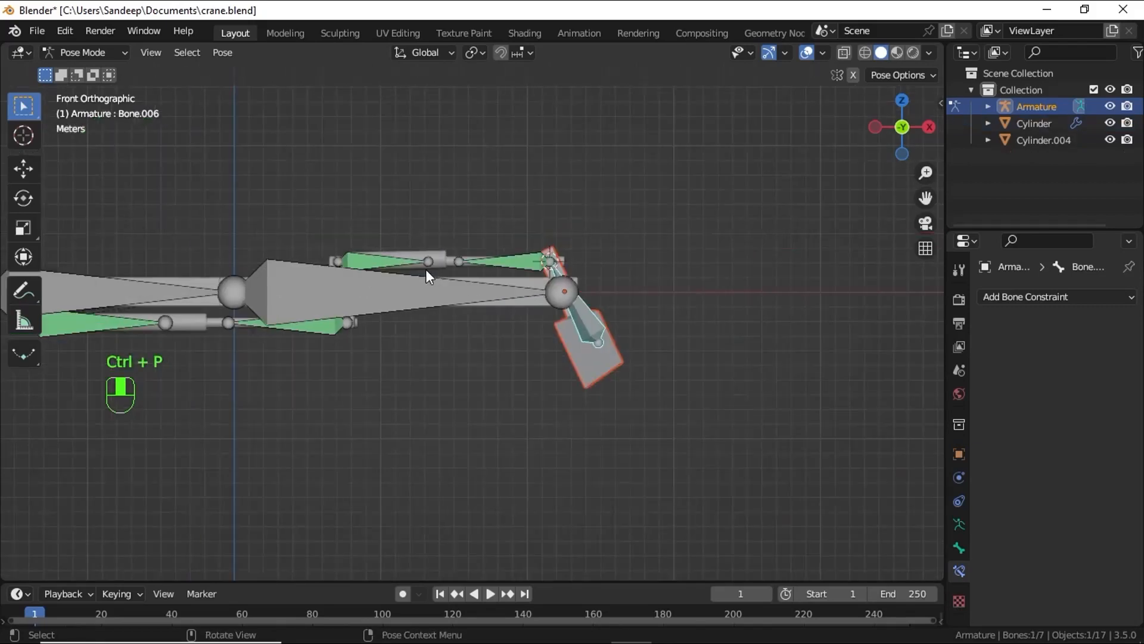
{"action": "middle_click_drag", "start_coordinate": [425, 269], "coordinate": [626, 232], "text": "shift"}
{"action": "left_click", "coordinate": [441, 246]}
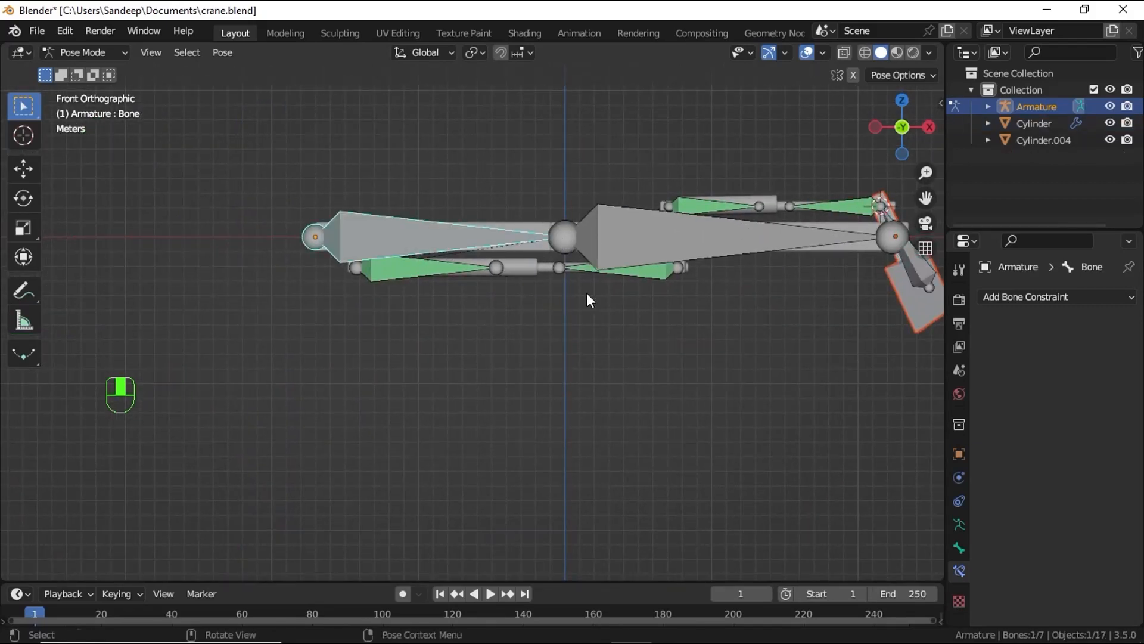
{"action": "key", "text": "r"}
{"action": "left_click", "coordinate": [587, 292]}
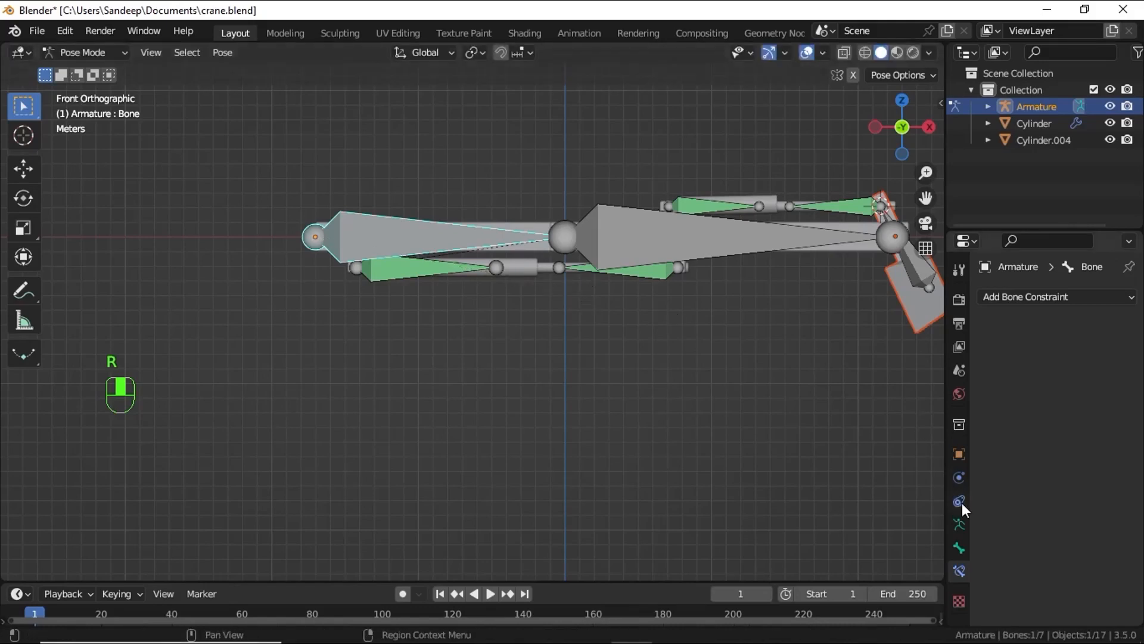
Step: Set the armature's viewport display to B-Bone
{"action": "left_click", "coordinate": [959, 524]}
{"action": "scroll", "coordinate": [1059, 508], "scroll_direction": "down", "scroll_amount": 2}
{"action": "left_click", "coordinate": [1059, 509]}
{"action": "left_click", "coordinate": [1054, 565]}
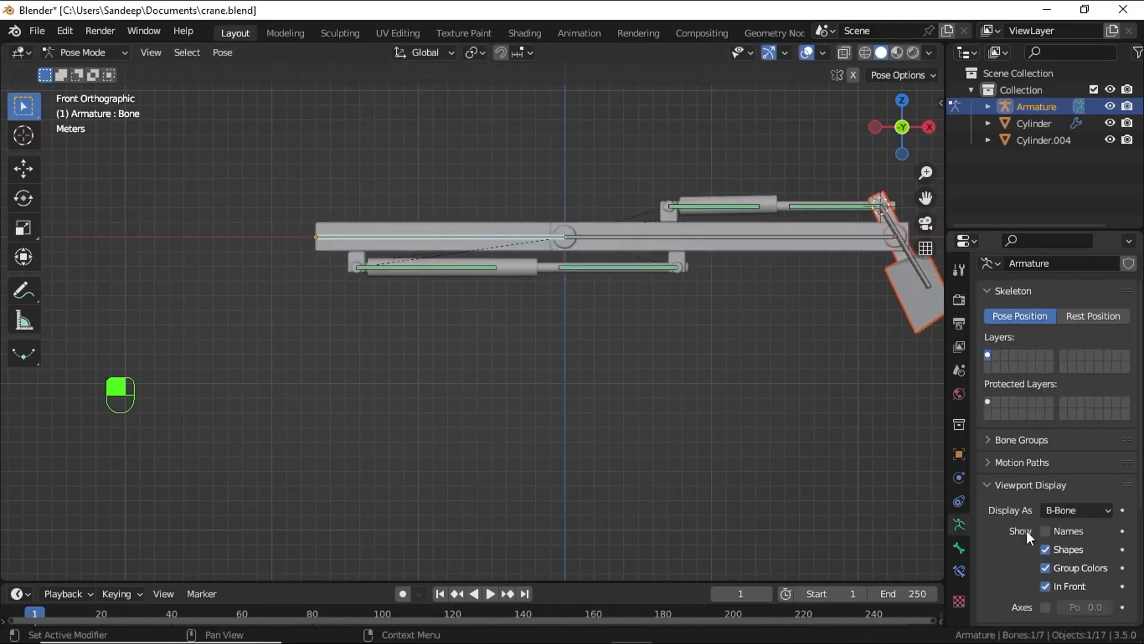
Step: Test-rotate the base arm bone to see whether the large arm follows, and cancel the rotation
{"action": "middle_click_drag", "start_coordinate": [689, 273], "coordinate": [647, 292], "text": "shift"}
{"action": "left_click", "coordinate": [468, 266]}
{"action": "key", "text": "r"}
{"action": "key", "text": "y"}
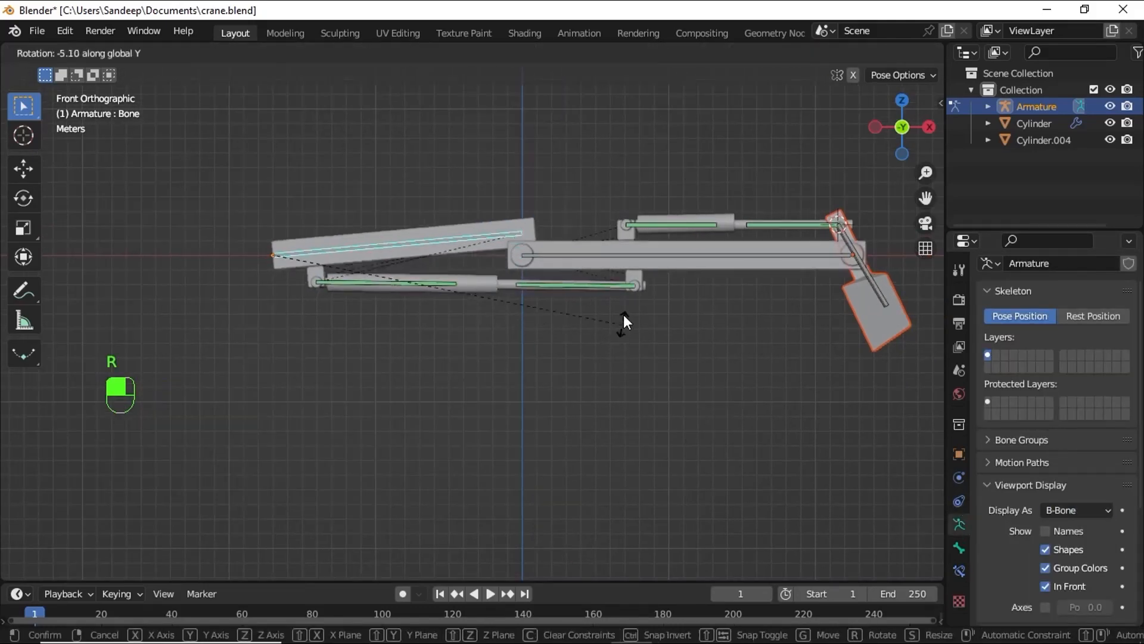
{"action": "right_click", "coordinate": [630, 316]}
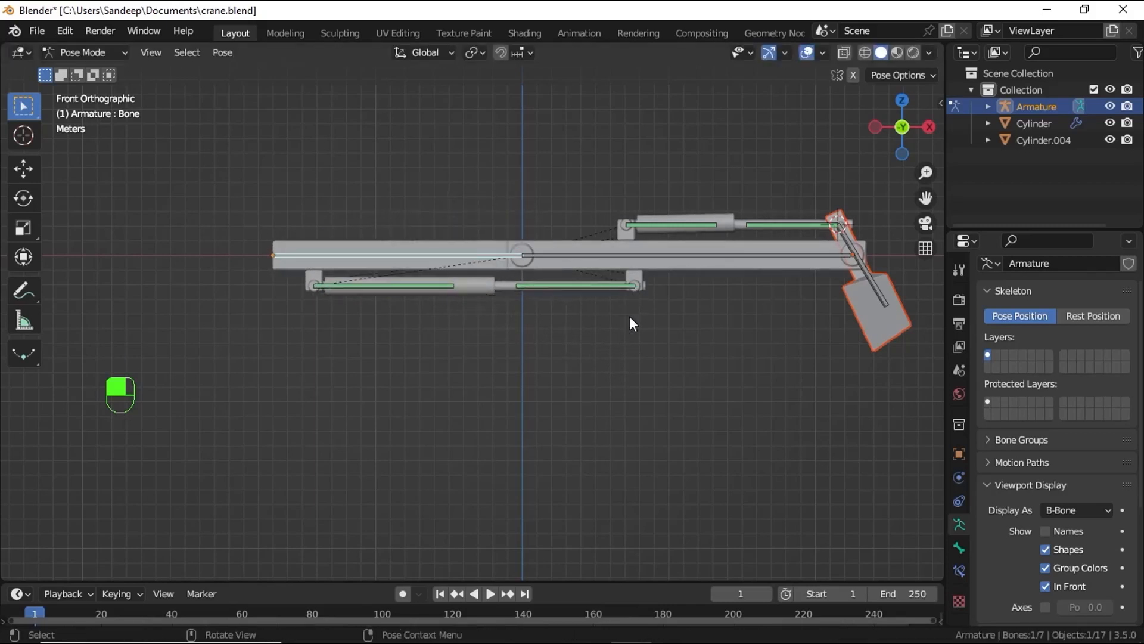
Step: In Edit Mode, parent the large arm bone to the base arm bone with Keep Offset
{"action": "left_click", "coordinate": [593, 258]}
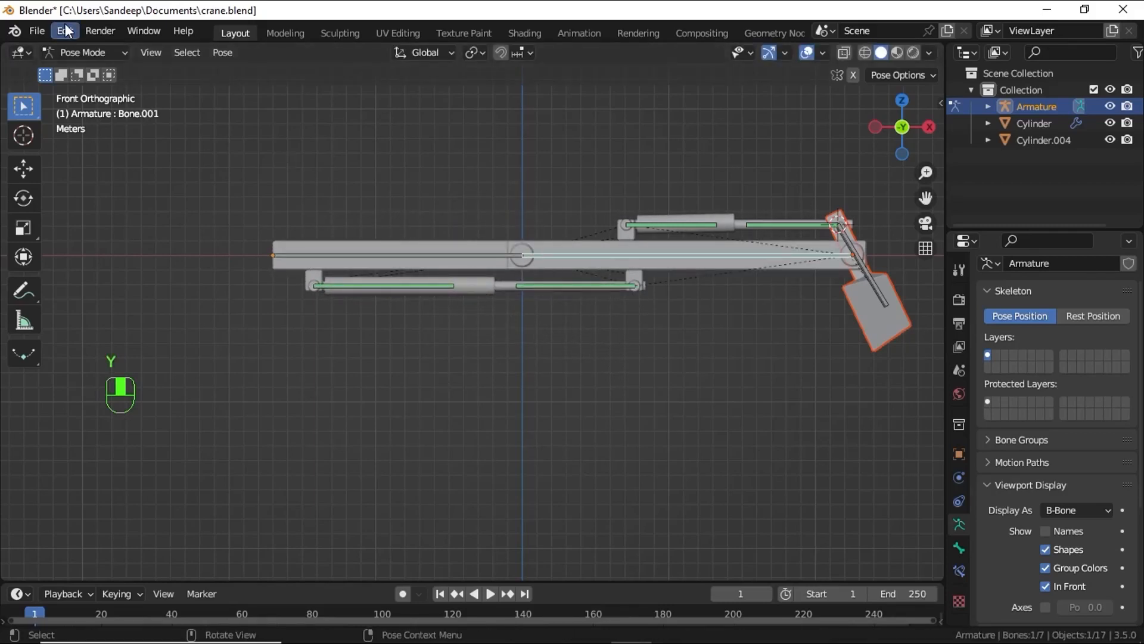
{"action": "left_click", "coordinate": [66, 53]}
{"action": "left_click", "coordinate": [68, 88]}
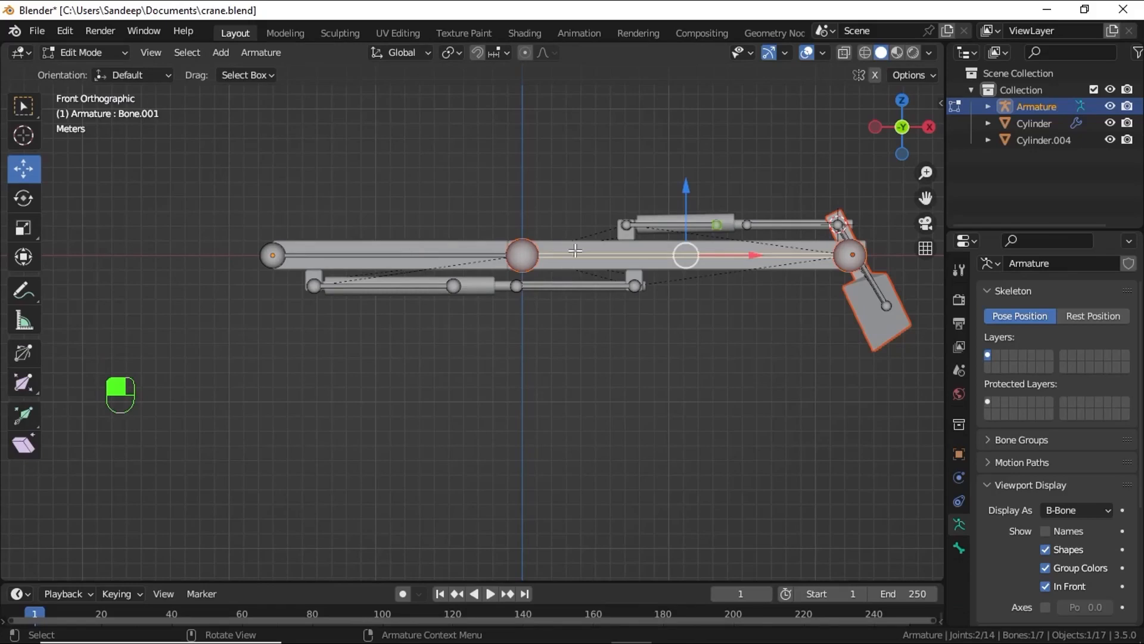
{"action": "left_click", "coordinate": [475, 257], "text": "shift"}
{"action": "key", "text": "ctrl+p"}
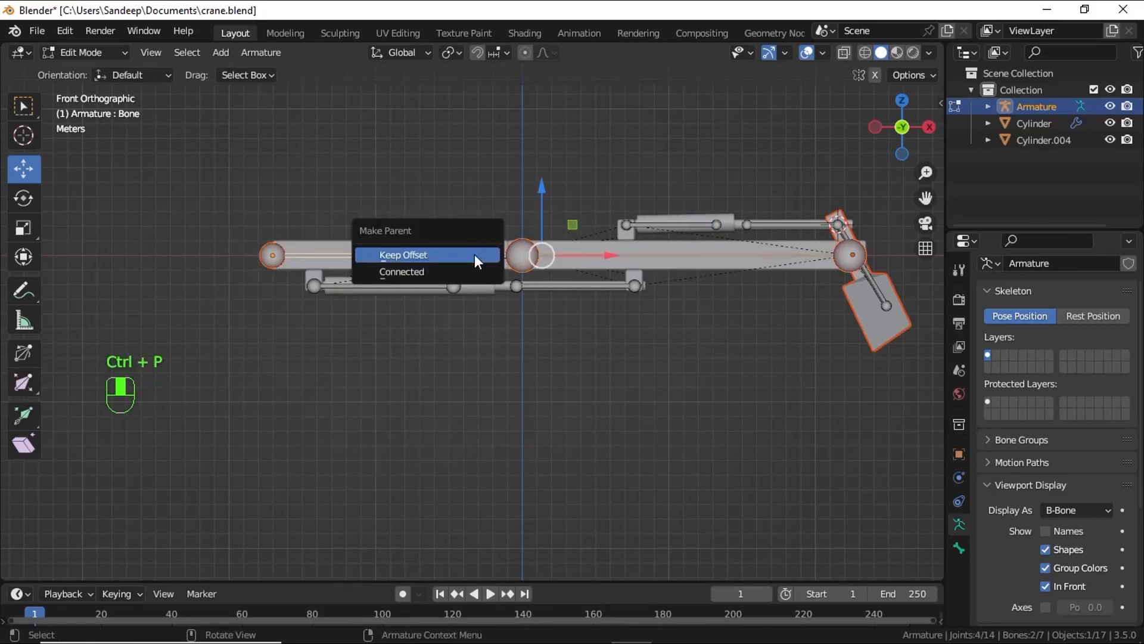
{"action": "left_click", "coordinate": [427, 255]}
Step: In Pose Mode, raise the arm by rotating the base arm bone about -33.3° around the global Y axis
{"action": "left_click", "coordinate": [84, 52]}
{"action": "left_click", "coordinate": [91, 102]}
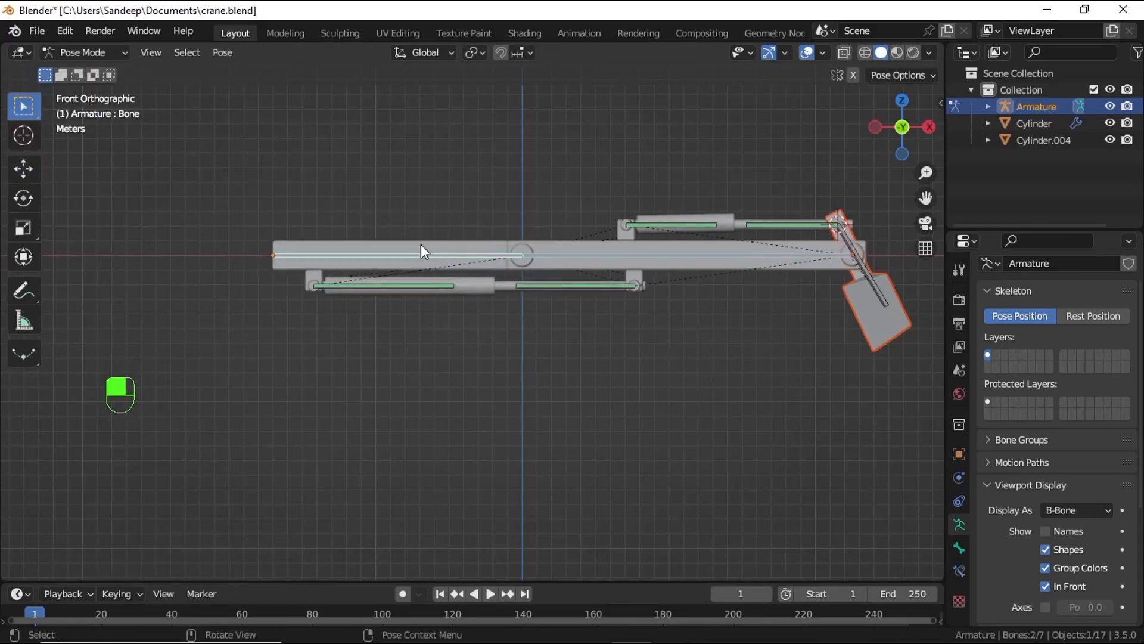
{"action": "left_click", "coordinate": [441, 259]}
{"action": "key", "text": "r"}
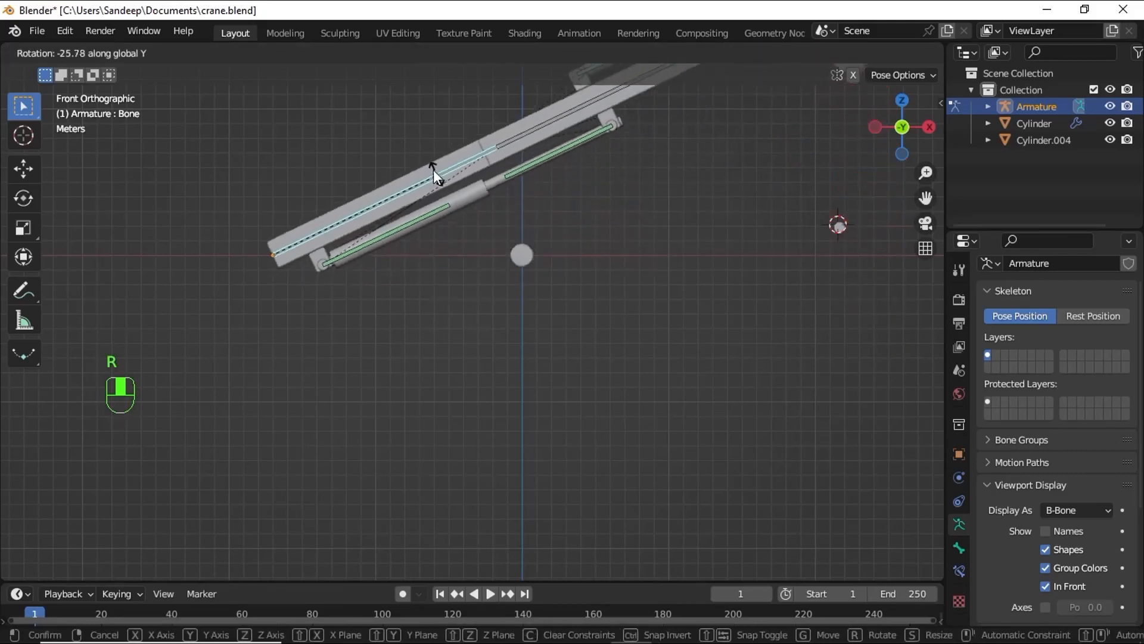
{"action": "left_click", "coordinate": [428, 158]}
{"action": "middle_click_drag", "start_coordinate": [428, 157], "coordinate": [332, 290], "text": "shift"}
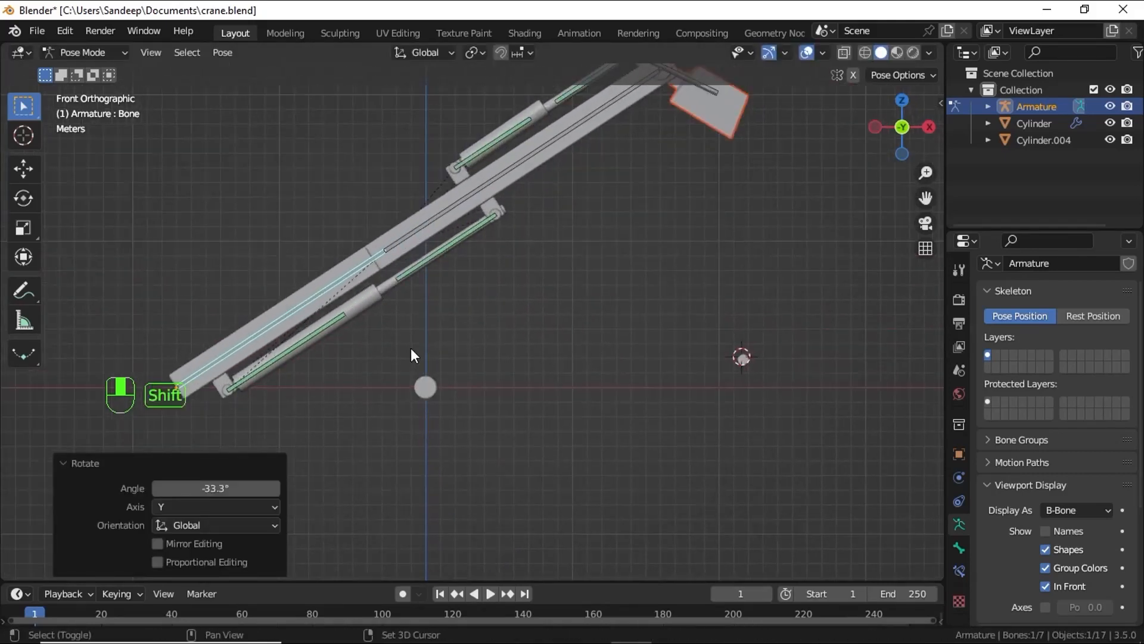
Step: Pose-test the crane by rotating the large arm bone down about 48° around global Y and turning the bucket bone slightly
{"action": "left_click", "coordinate": [427, 219]}
{"action": "key", "text": "r"}
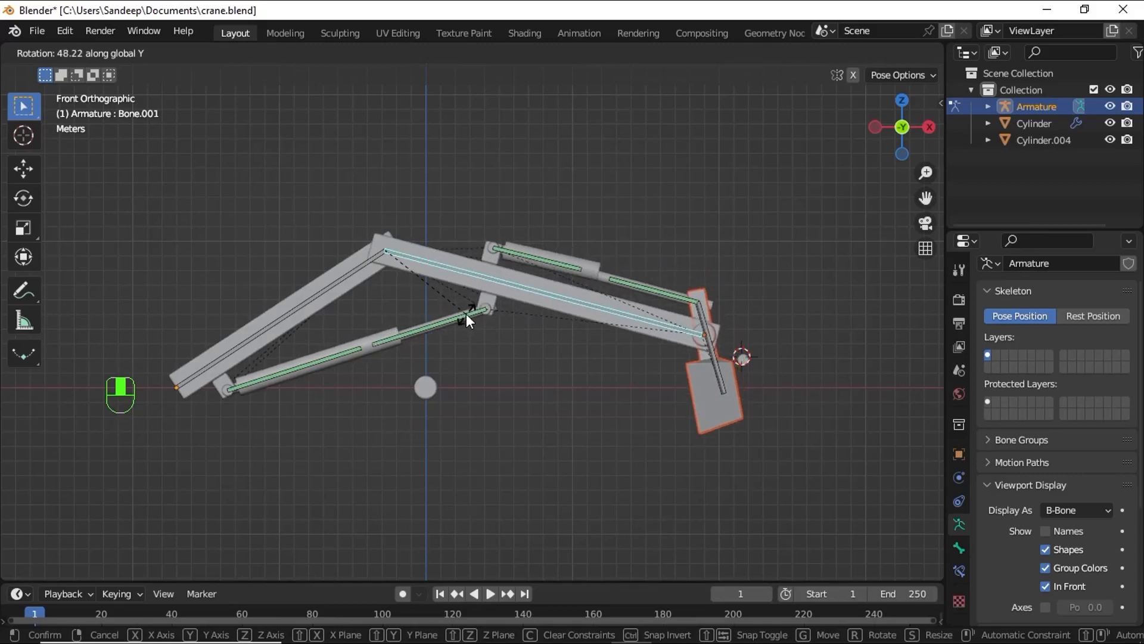
{"action": "left_click", "coordinate": [466, 312]}
{"action": "left_click", "coordinate": [721, 351]}
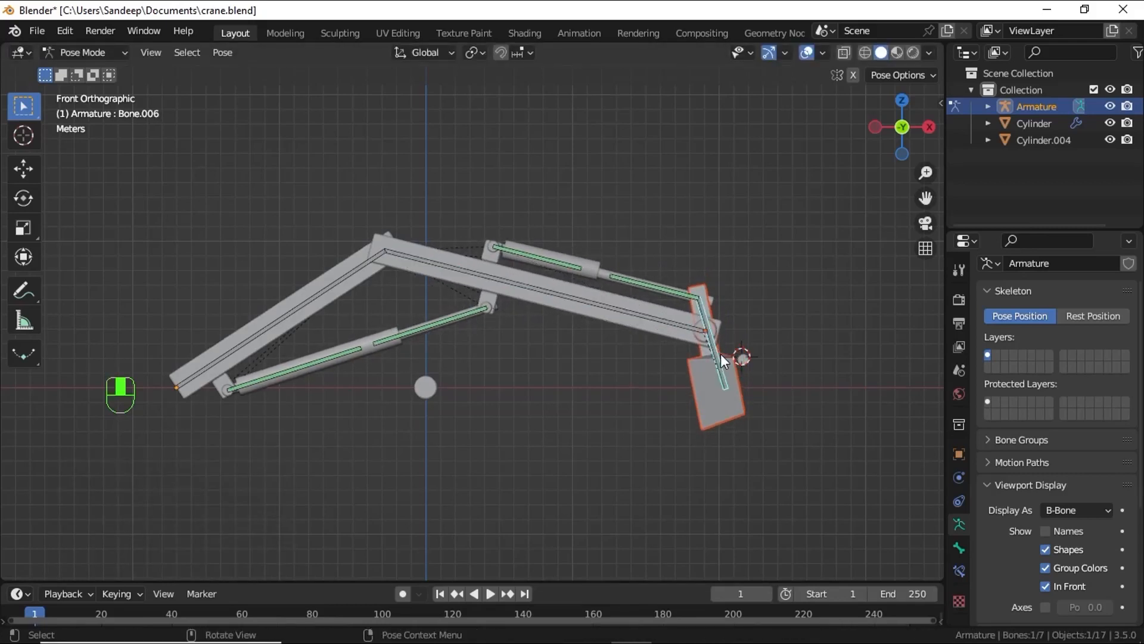
{"action": "key", "text": "r"}
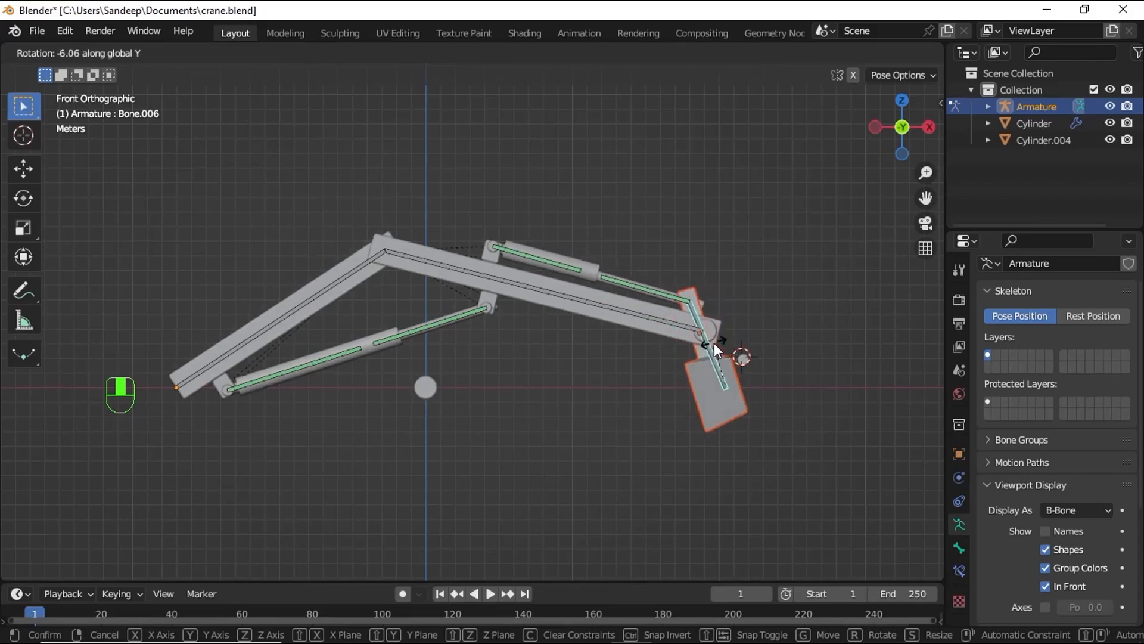
{"action": "left_click", "coordinate": [717, 351]}
{"action": "scroll", "coordinate": [470, 310], "scroll_direction": "up", "scroll_amount": 2}
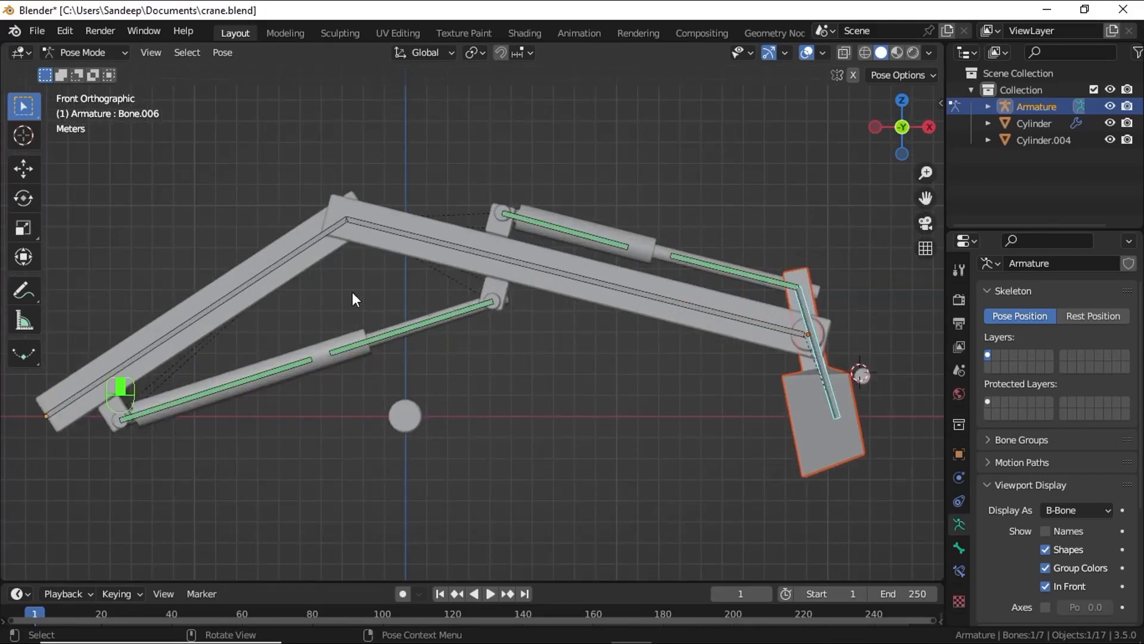
Step: Clear the rotation of all bones and set Head/Tail to 0.087 in the upper cylinder bone's Damped Track constraint
{"action": "key", "text": "a"}
{"action": "key", "text": "alt+r"}
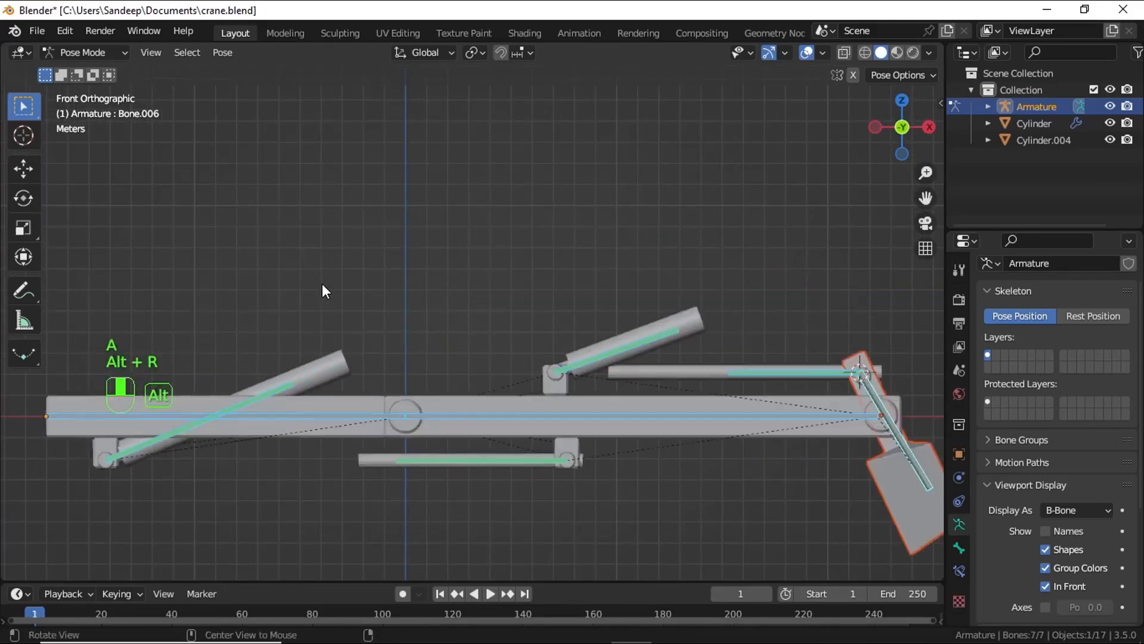
{"action": "left_click", "coordinate": [499, 466]}
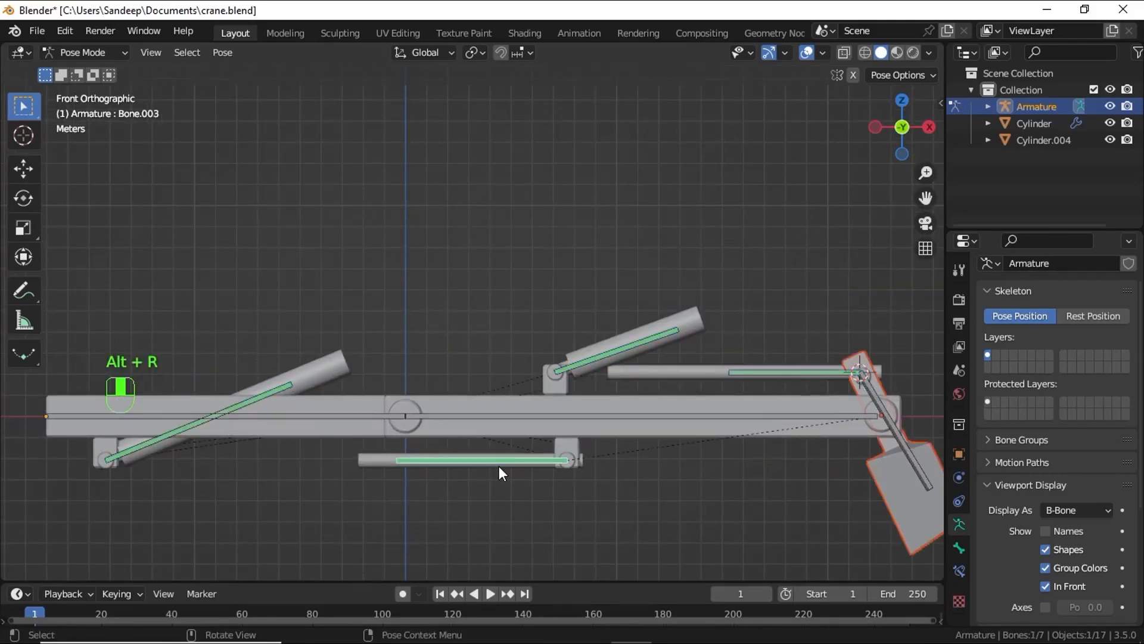
{"action": "left_click", "coordinate": [636, 347]}
{"action": "left_click", "coordinate": [959, 571]}
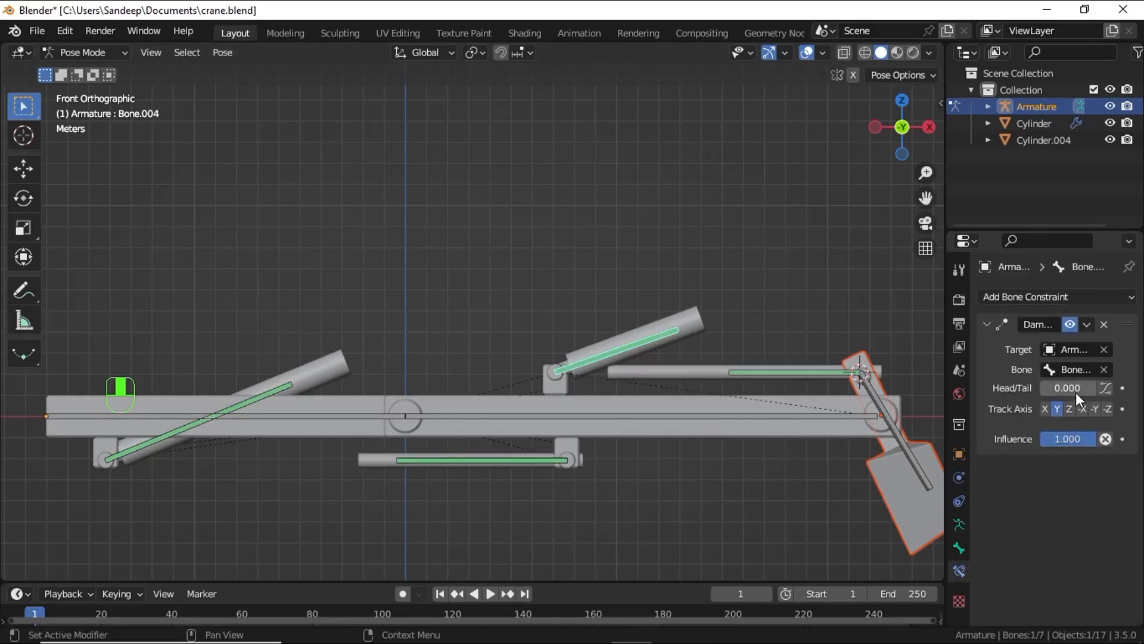
{"action": "left_click_drag", "start_coordinate": [1075, 392], "coordinate": [1080, 393]}
{"action": "middle_click_drag", "start_coordinate": [669, 389], "coordinate": [630, 310], "text": "shift"}
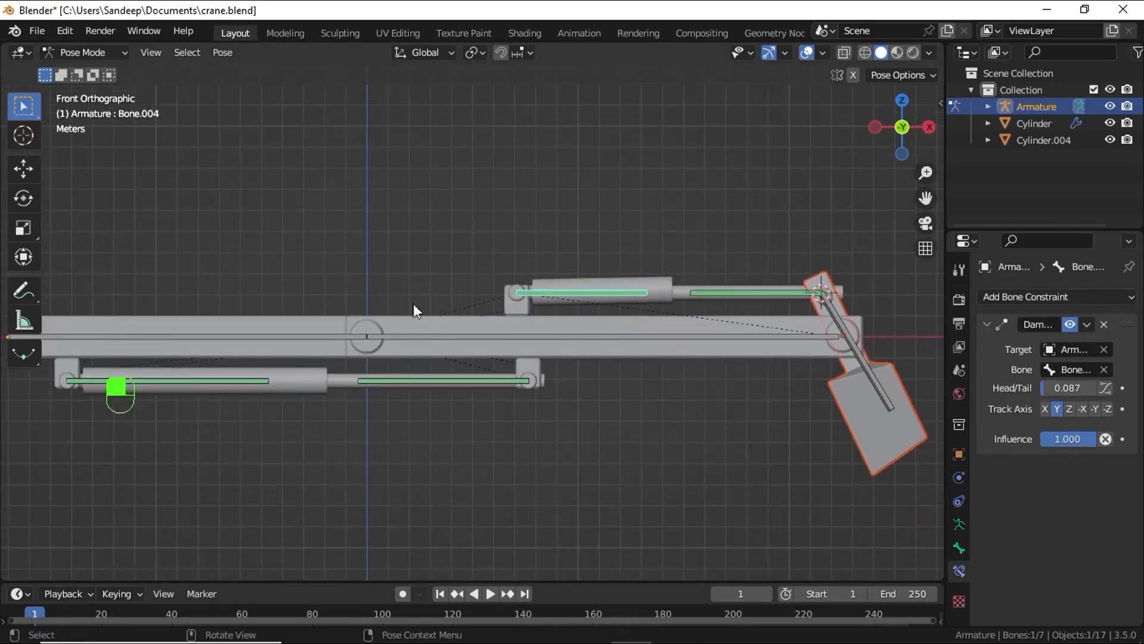
Step: In Object Mode, parent the pin at the middle arm joint to the base arm with Object (Keep Transform)
{"action": "left_click", "coordinate": [362, 336]}
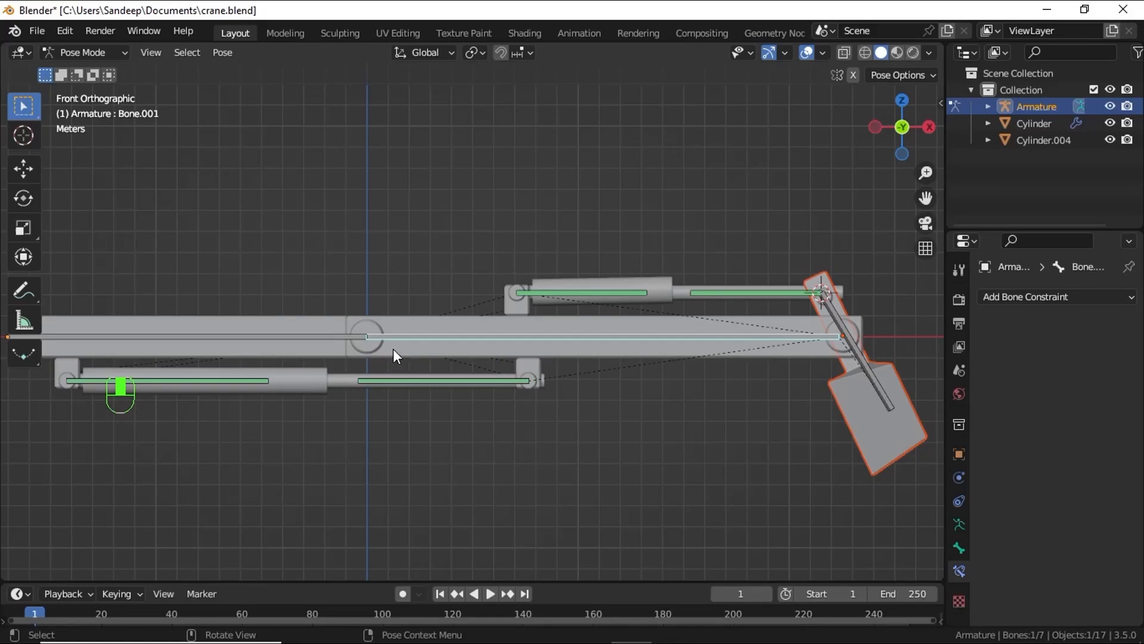
{"action": "left_click", "coordinate": [102, 56]}
{"action": "left_click", "coordinate": [84, 72]}
{"action": "middle_click_drag", "start_coordinate": [334, 334], "coordinate": [383, 409]}
{"action": "left_click", "coordinate": [384, 409], "text": "shift"}
{"action": "left_click", "coordinate": [317, 382], "text": "shift"}
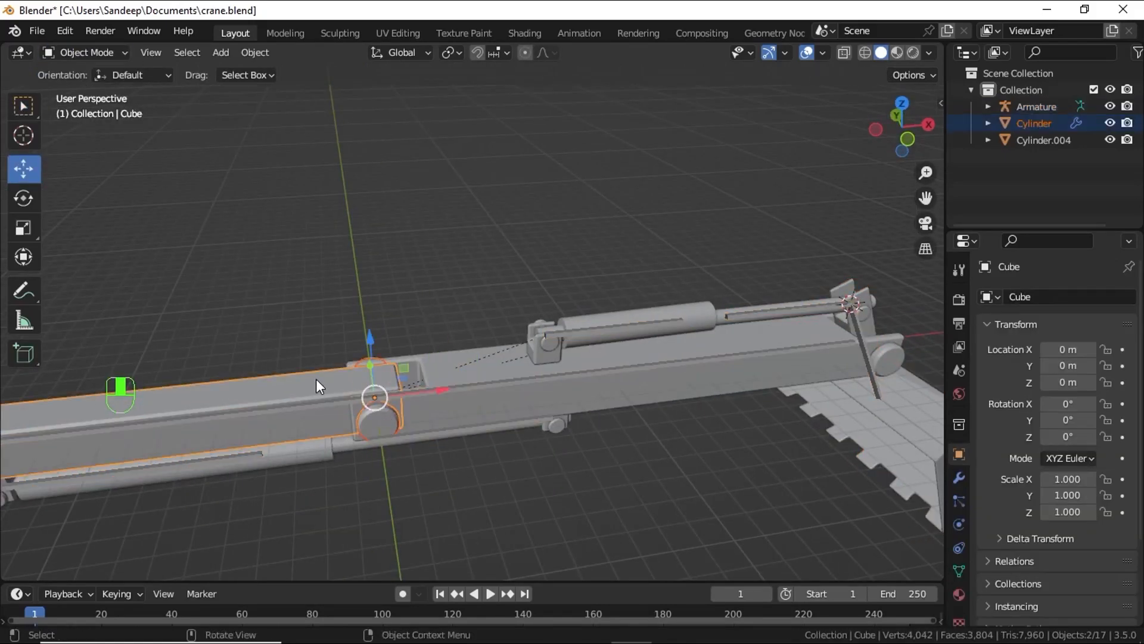
{"action": "key", "text": "ctrl+p"}
{"action": "left_click", "coordinate": [305, 395]}
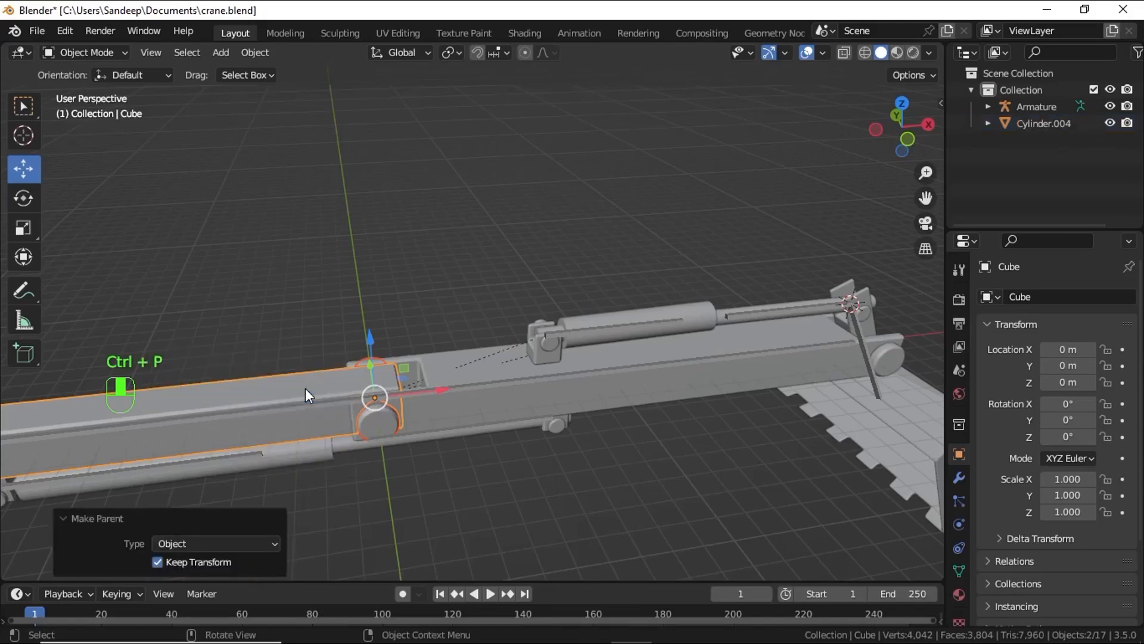
Step: In Pose Mode, test-rotate the base arm bone to check whether the joint pin follows, and cancel the rotation
{"action": "key", "text": "KP_1"}
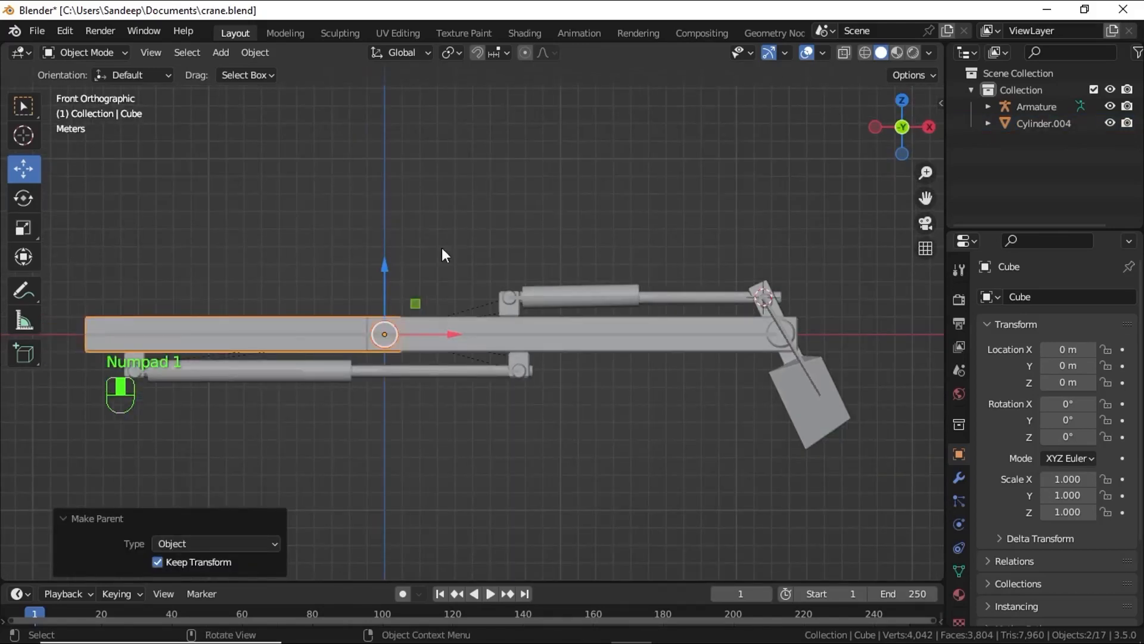
{"action": "left_click", "coordinate": [261, 338]}
{"action": "left_click", "coordinate": [84, 58]}
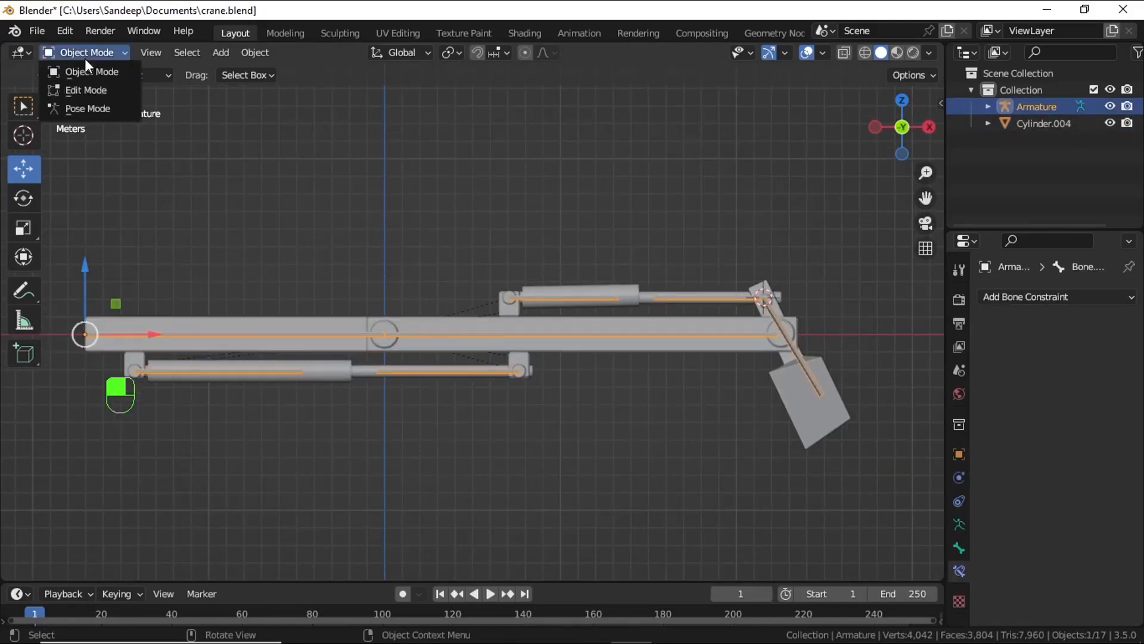
{"action": "left_click", "coordinate": [81, 108]}
{"action": "left_click", "coordinate": [305, 332]}
{"action": "key", "text": "r"}
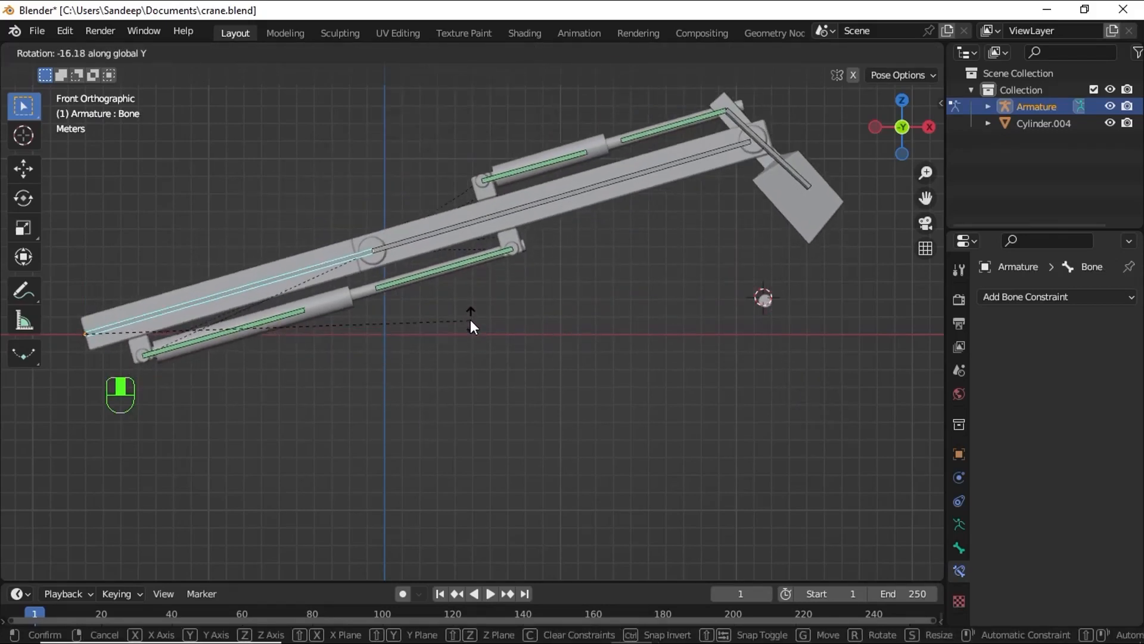
{"action": "key", "text": "Escape"}
{"action": "middle_click_drag", "start_coordinate": [493, 338], "coordinate": [503, 356]}
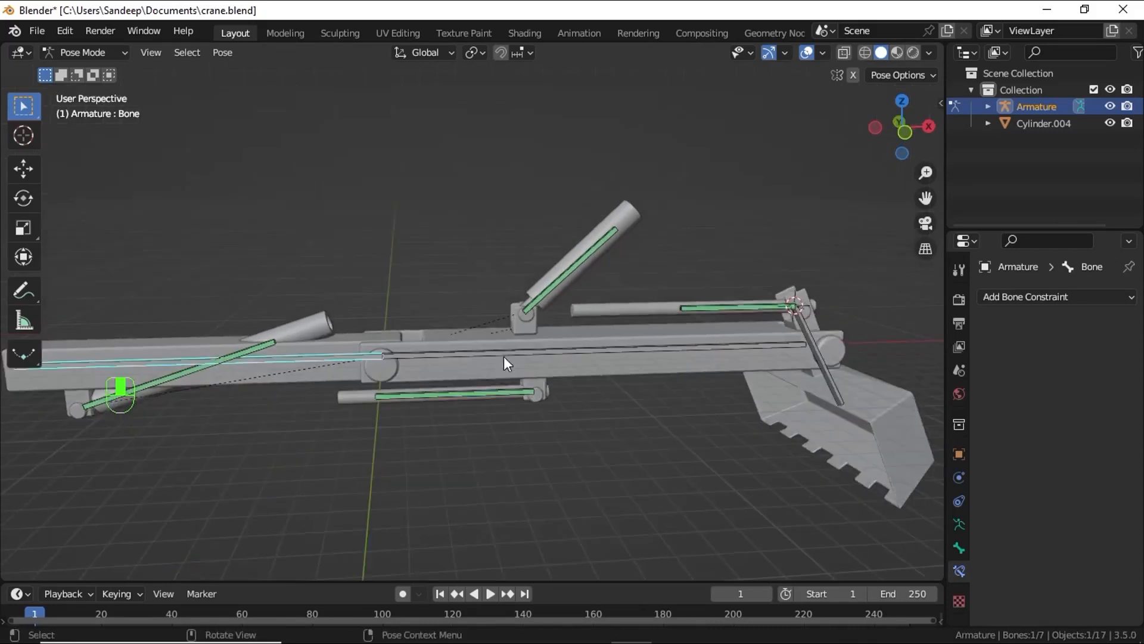
Step: In Object Mode, parent the pin on the bucket bracket to the bucket with Object (Keep Transform)
{"action": "left_click", "coordinate": [96, 54]}
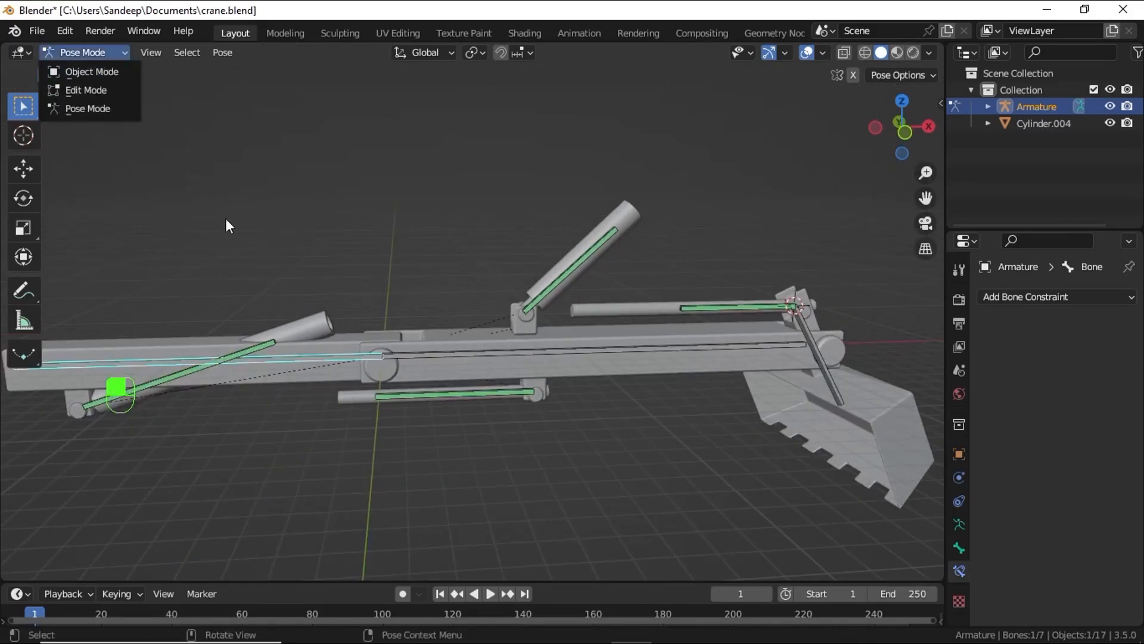
{"action": "left_click", "coordinate": [119, 55]}
{"action": "left_click", "coordinate": [110, 67]}
{"action": "scroll", "coordinate": [833, 314], "scroll_direction": "up", "scroll_amount": 5}
{"action": "middle_click_drag", "start_coordinate": [833, 314], "coordinate": [187, 382], "text": "shift"}
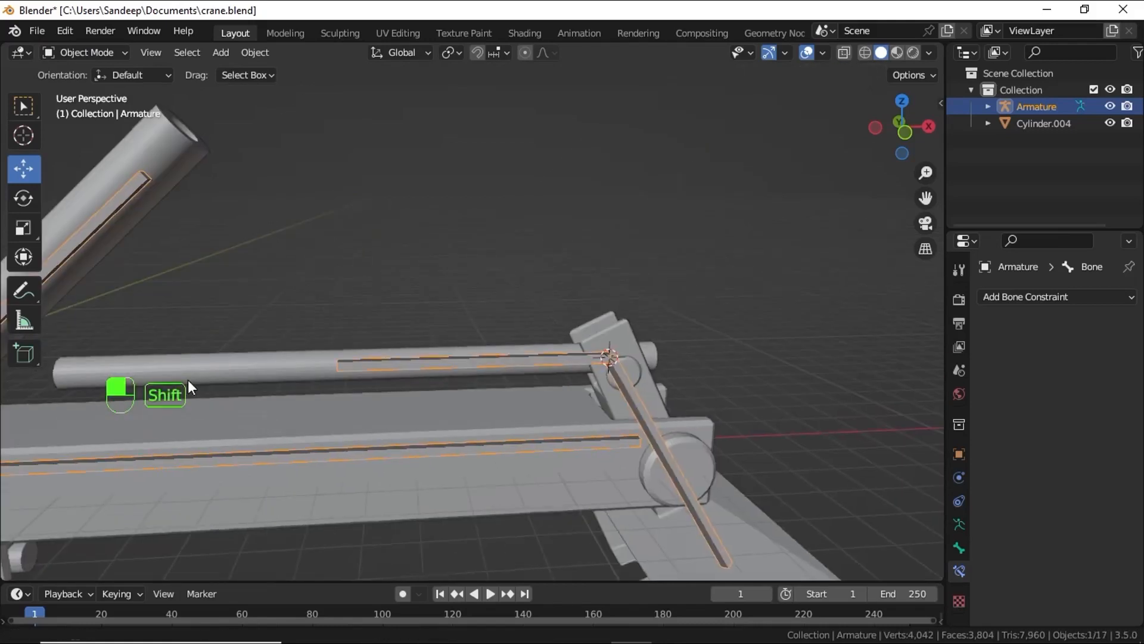
{"action": "left_click", "coordinate": [643, 375]}
{"action": "left_click", "coordinate": [654, 383], "text": "shift"}
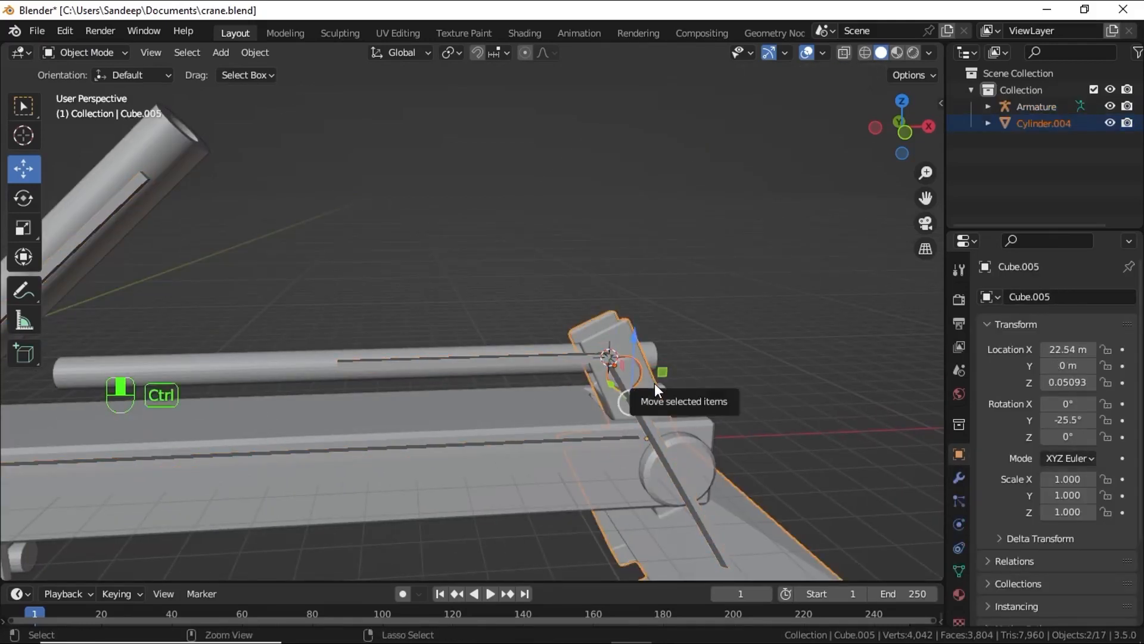
{"action": "key", "text": "ctrl+p"}
{"action": "left_click", "coordinate": [654, 388]}
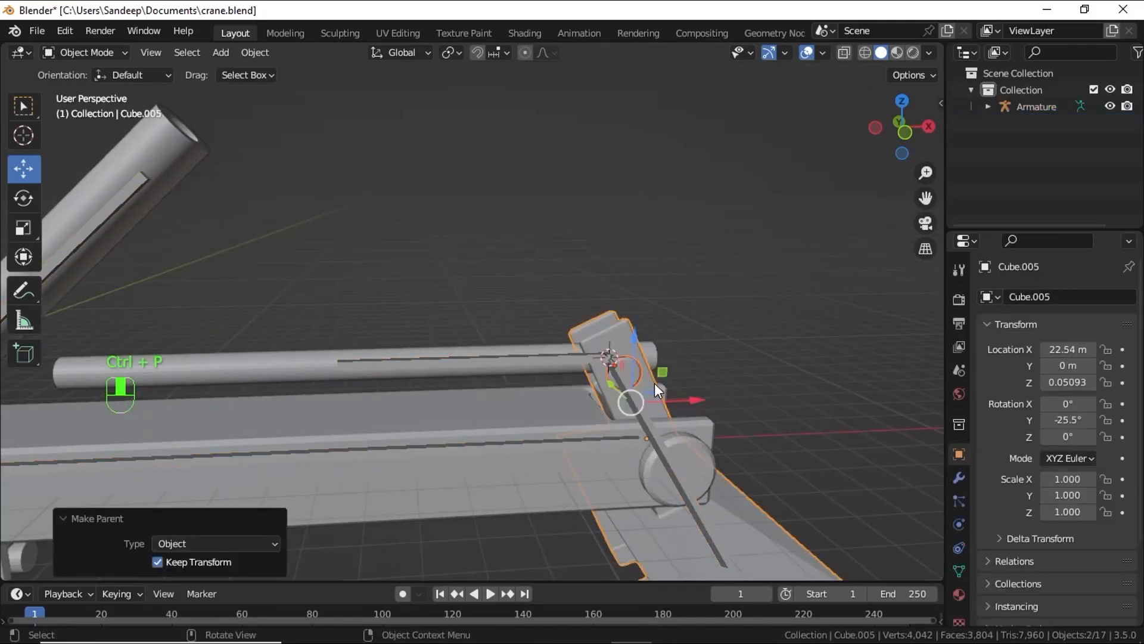
Step: In Pose Mode, adjust the Head/Tail value of the lower piston bone's Damped Track constraint to realign the cylinders
{"action": "left_click", "coordinate": [109, 209]}
{"action": "left_click", "coordinate": [79, 51]}
{"action": "left_click", "coordinate": [74, 105]}
{"action": "key", "text": "KP_1"}
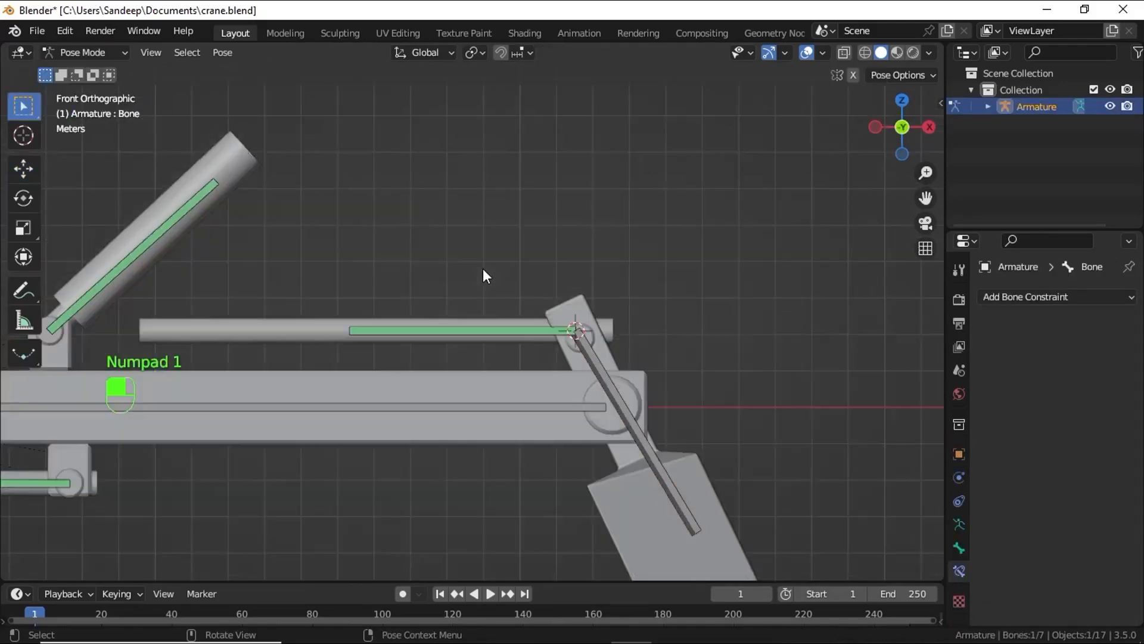
{"action": "scroll", "coordinate": [483, 268], "scroll_direction": "down", "scroll_amount": 2}
{"action": "scroll", "coordinate": [271, 367], "scroll_direction": "up", "scroll_amount": 3}
{"action": "left_click", "coordinate": [458, 335]}
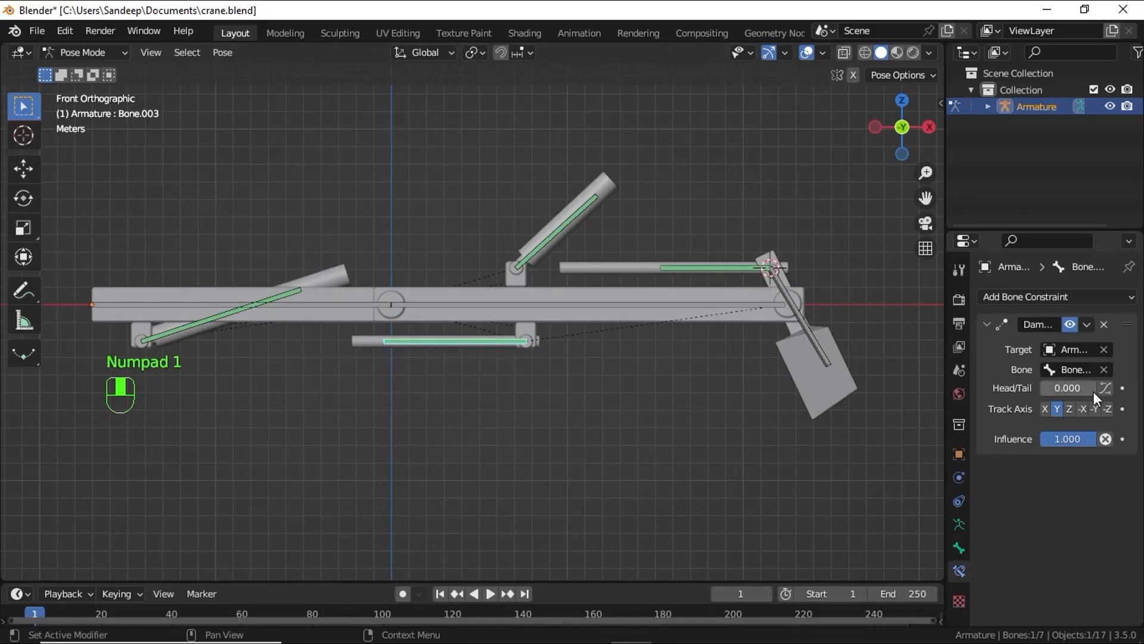
Step: Raise the whole crane steeply by rotating the base arm bone upward around the global Y axis
{"action": "left_click", "coordinate": [321, 295]}
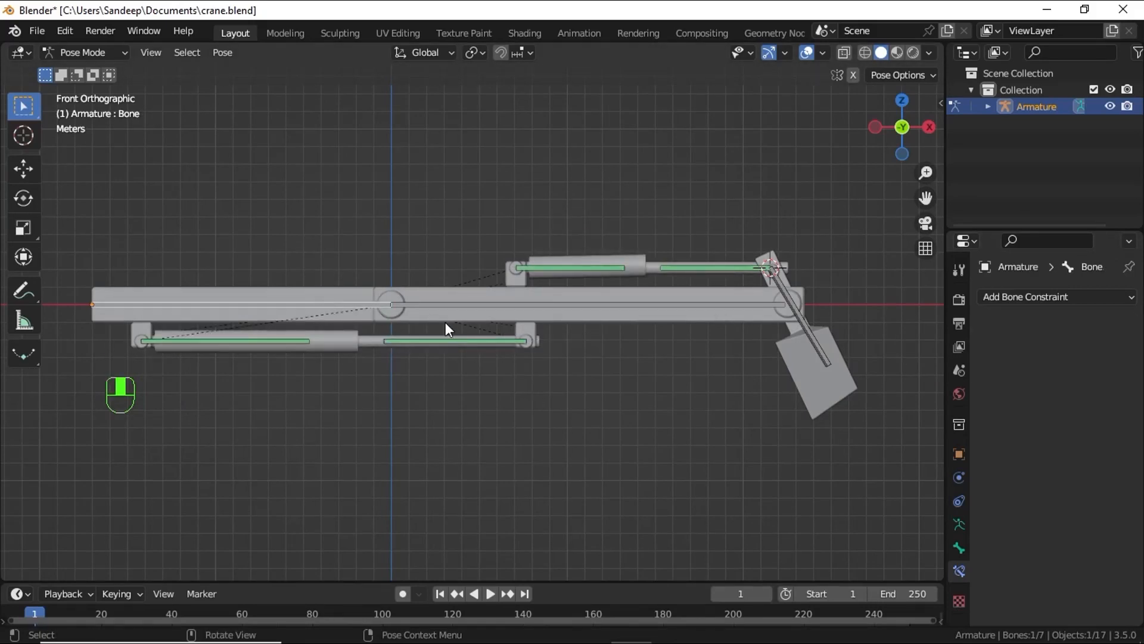
{"action": "key", "text": "r"}
{"action": "left_click", "coordinate": [372, 573]}
{"action": "scroll", "coordinate": [381, 565], "scroll_direction": "down", "scroll_amount": 3}
{"action": "middle_click_drag", "start_coordinate": [515, 486], "coordinate": [459, 208], "text": "shift"}
{"action": "middle_click_drag", "start_coordinate": [429, 276], "coordinate": [462, 230], "text": "shift"}
Step: Fold the large arm downward by rotating its bone about 74° around the global Y axis
{"action": "left_click", "coordinate": [427, 238]}
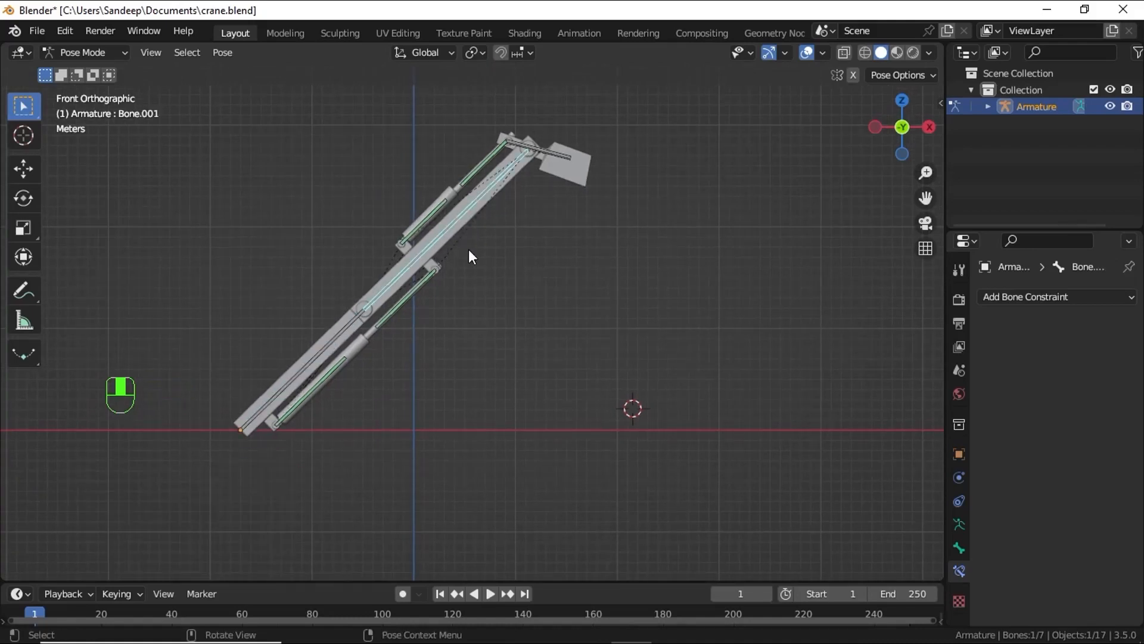
{"action": "key", "text": "r"}
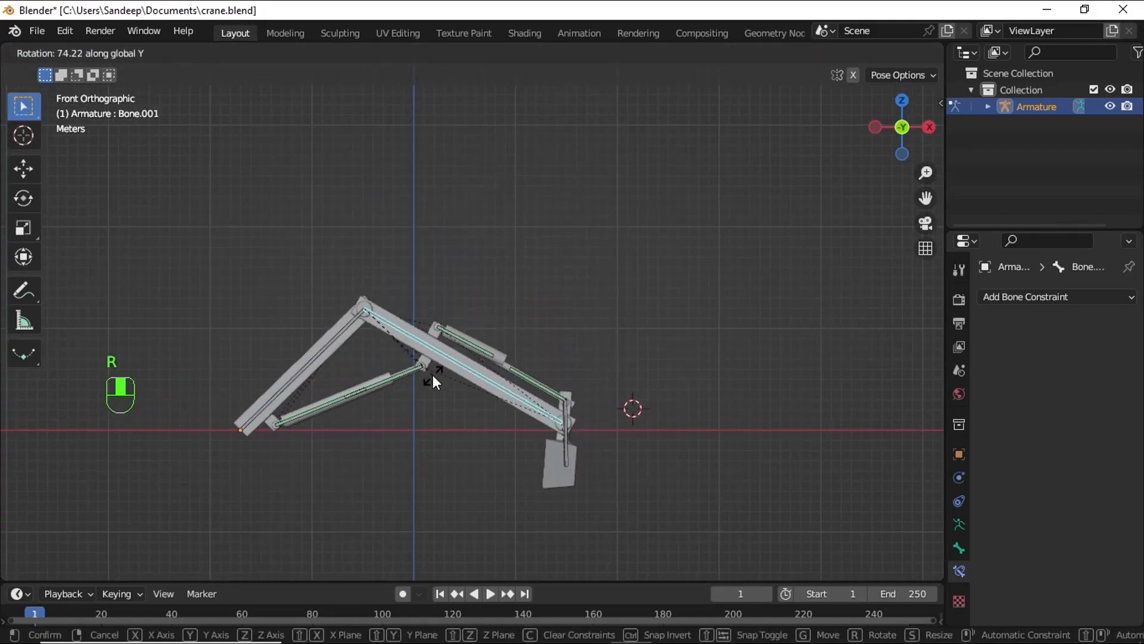
{"action": "left_click", "coordinate": [432, 377]}
Step: Rotate the bucket bone 1.49° around the global Y axis
{"action": "middle_click_drag", "start_coordinate": [578, 323], "coordinate": [536, 142]}
{"action": "left_click", "coordinate": [524, 283]}
{"action": "key", "text": "r"}
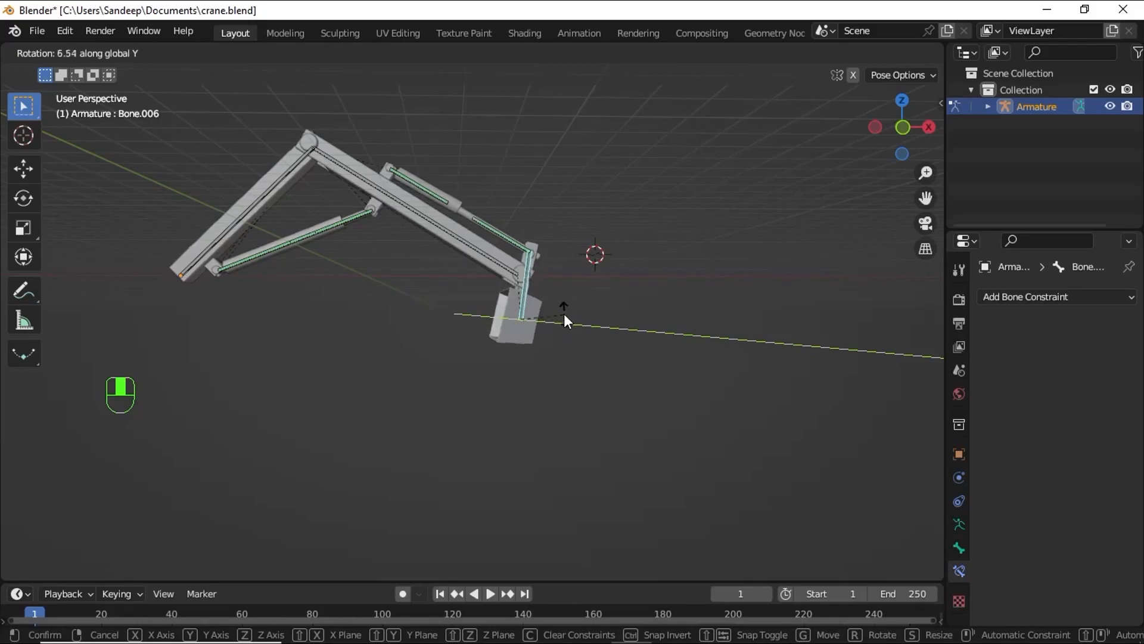
{"action": "left_click", "coordinate": [566, 310]}
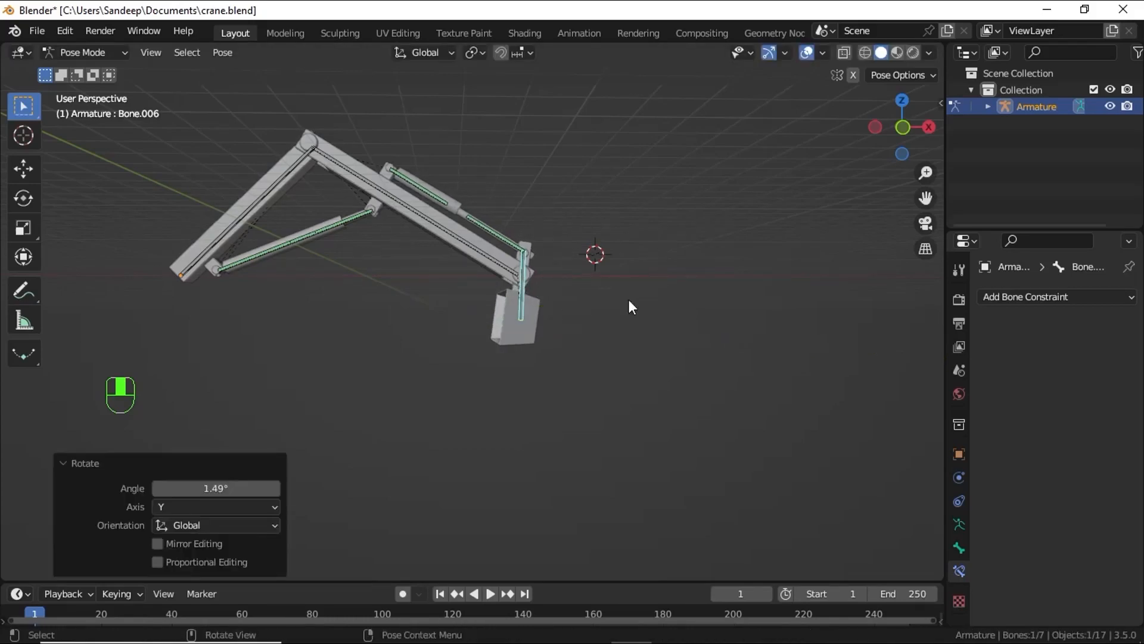
Step: Return to Object Mode in front view, deselect everything and turn off the viewport overlays
{"action": "key", "text": "KP_1"}
{"action": "left_click", "coordinate": [108, 56]}
{"action": "left_click", "coordinate": [109, 73]}
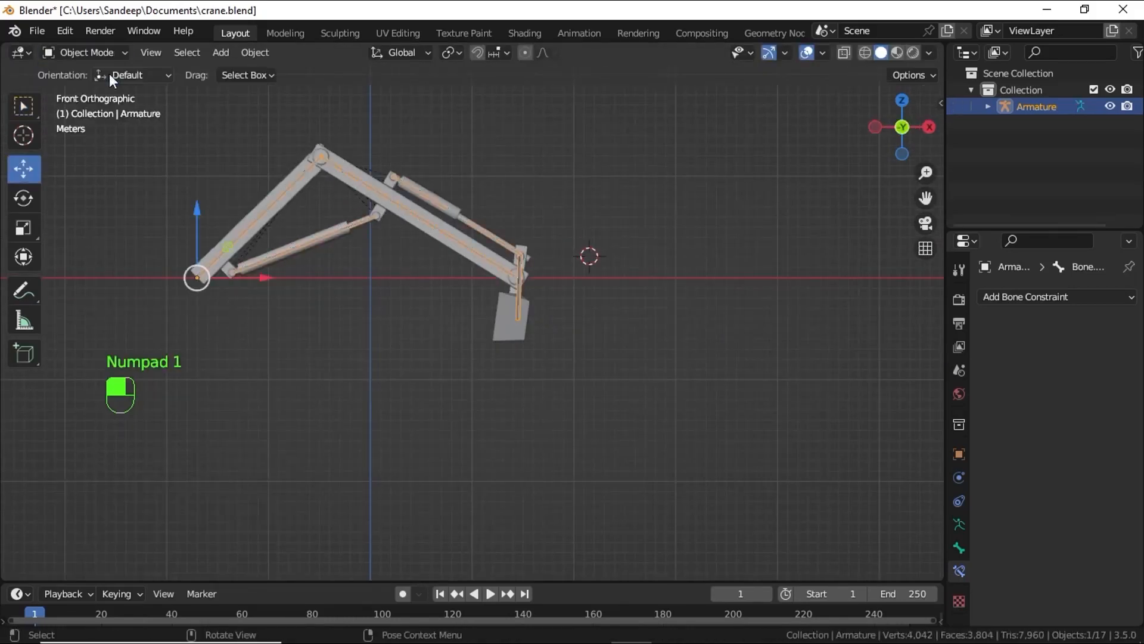
{"action": "left_click", "coordinate": [711, 207]}
{"action": "left_click", "coordinate": [806, 52]}
Step: Examine the posed crane from the front and from several angles, both close up and from farther away
{"action": "mouse_move", "coordinate": [645, 204]}
{"action": "middle_mouse_down"}
{"action": "mouse_move", "coordinate": [687, 226]}
{"action": "mouse_move", "coordinate": [636, 213]}
{"action": "middle_mouse_up"}
{"action": "key", "text": "KP_1"}
{"action": "scroll", "coordinate": [512, 243], "scroll_direction": "up", "scroll_amount": 2}
{"action": "middle_click_drag", "start_coordinate": [512, 242], "coordinate": [638, 334]}
{"action": "scroll", "coordinate": [639, 334], "scroll_direction": "down", "scroll_amount": 2}
{"action": "middle_click_drag", "start_coordinate": [638, 334], "coordinate": [577, 341]}
{"action": "scroll", "coordinate": [577, 341], "scroll_direction": "up", "scroll_amount": 1}
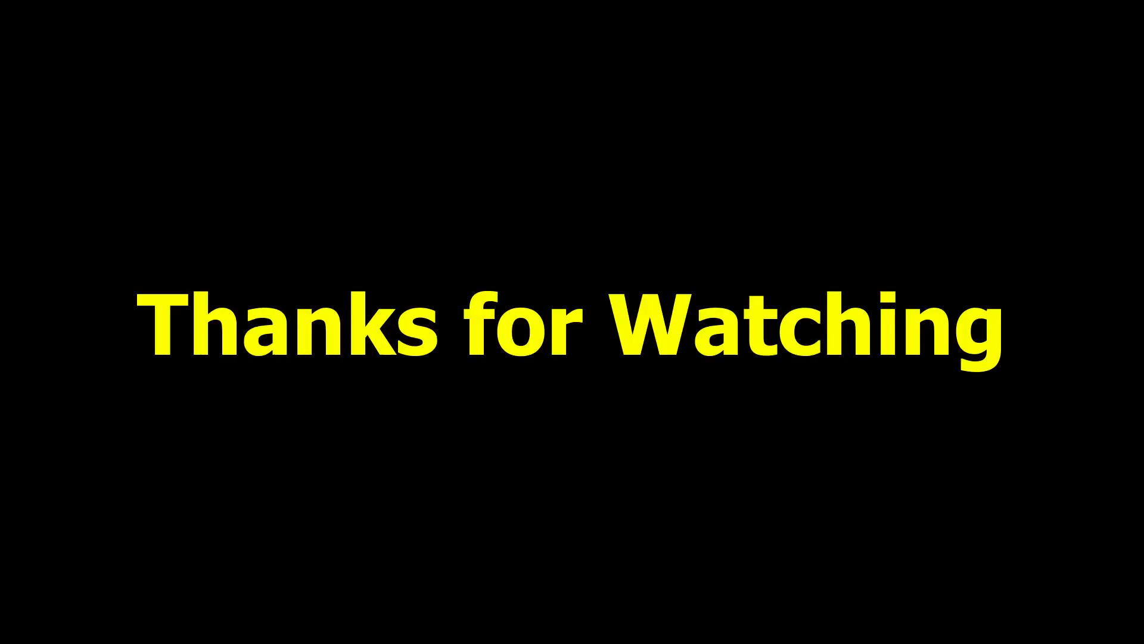